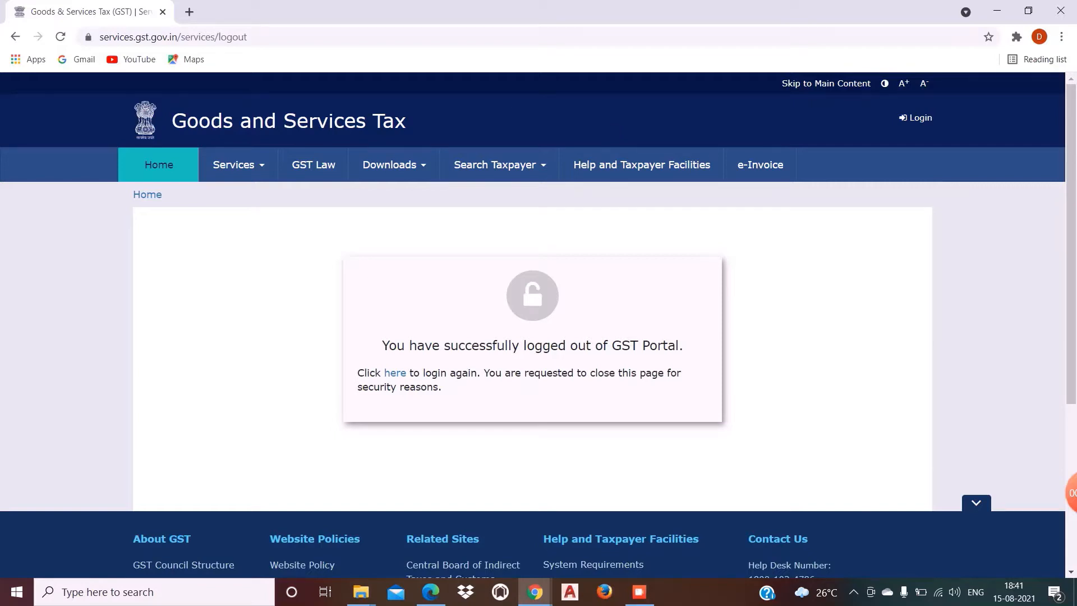
Step: Replace the logged-out GST tab, search Google for 'gst' and open the GST Portal login page
{"action": "left_click", "coordinate": [190, 13]}
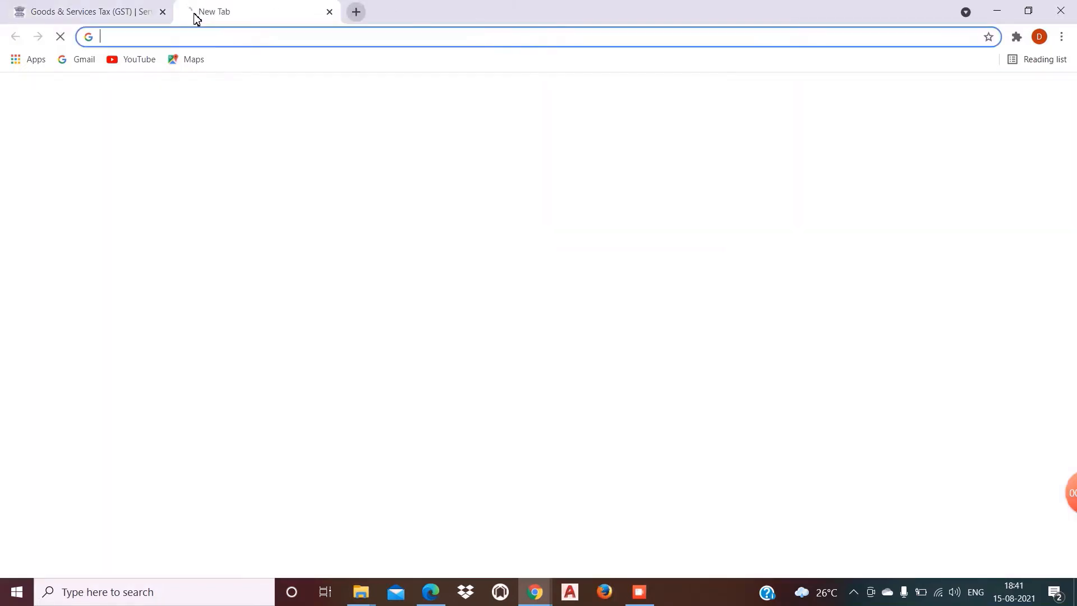
{"action": "left_click", "coordinate": [163, 12]}
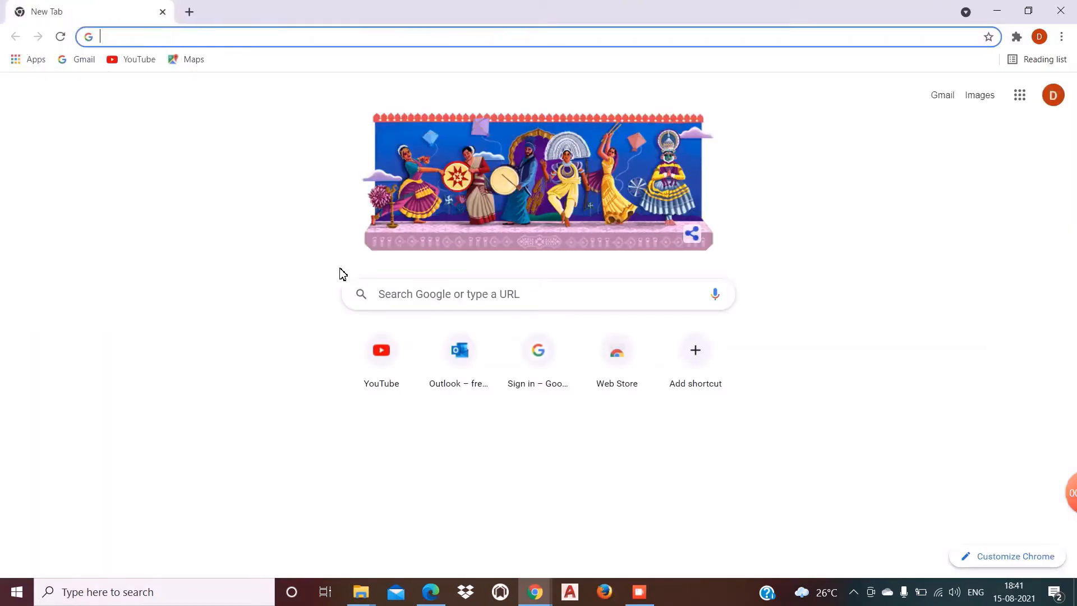
{"action": "left_click", "coordinate": [426, 294]}
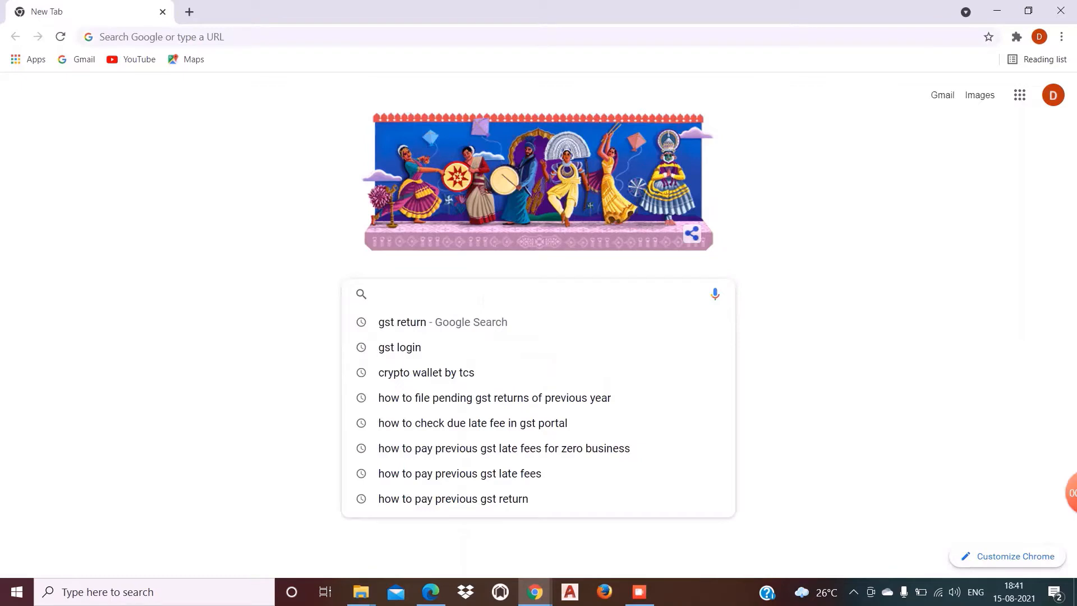
{"action": "type", "text": "gst"}
{"action": "key", "text": "Return"}
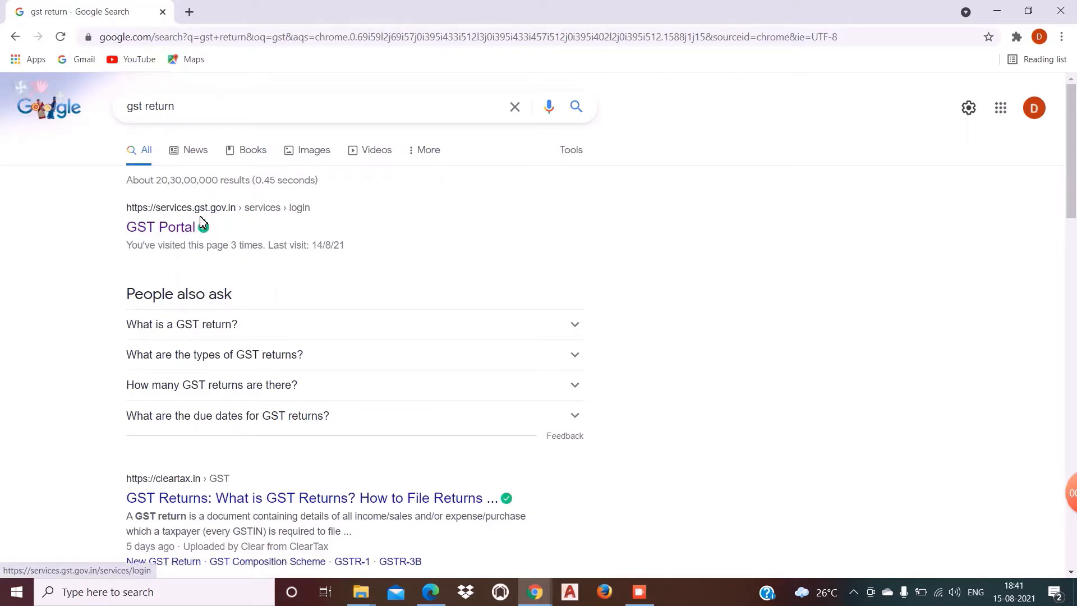
{"action": "left_click", "coordinate": [162, 231]}
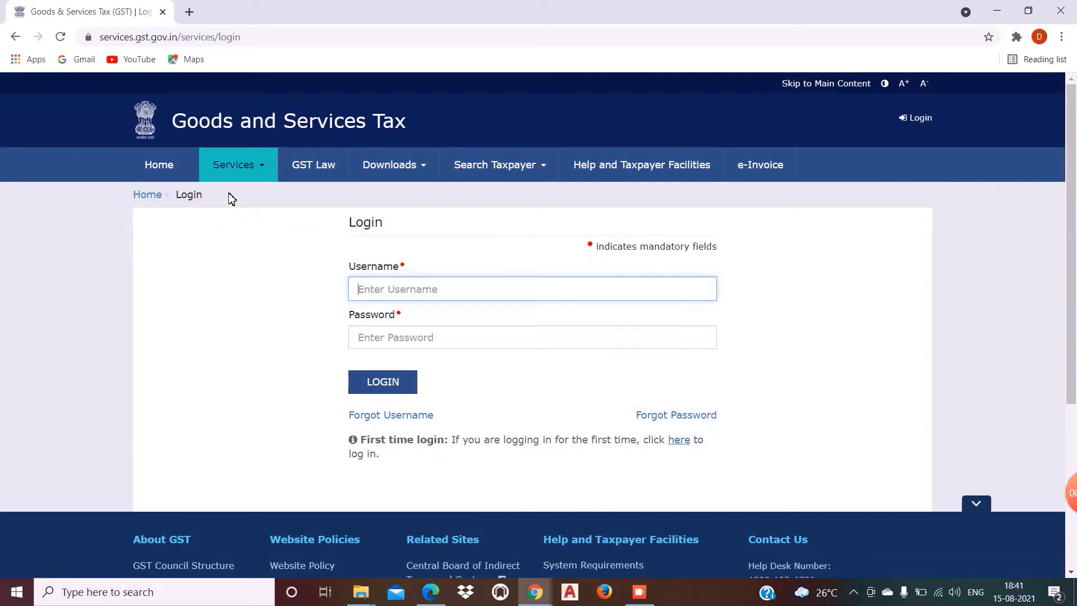
Step: From the GST Portal home page, log in with the username, password and captcha characters
{"action": "left_click", "coordinate": [180, 175]}
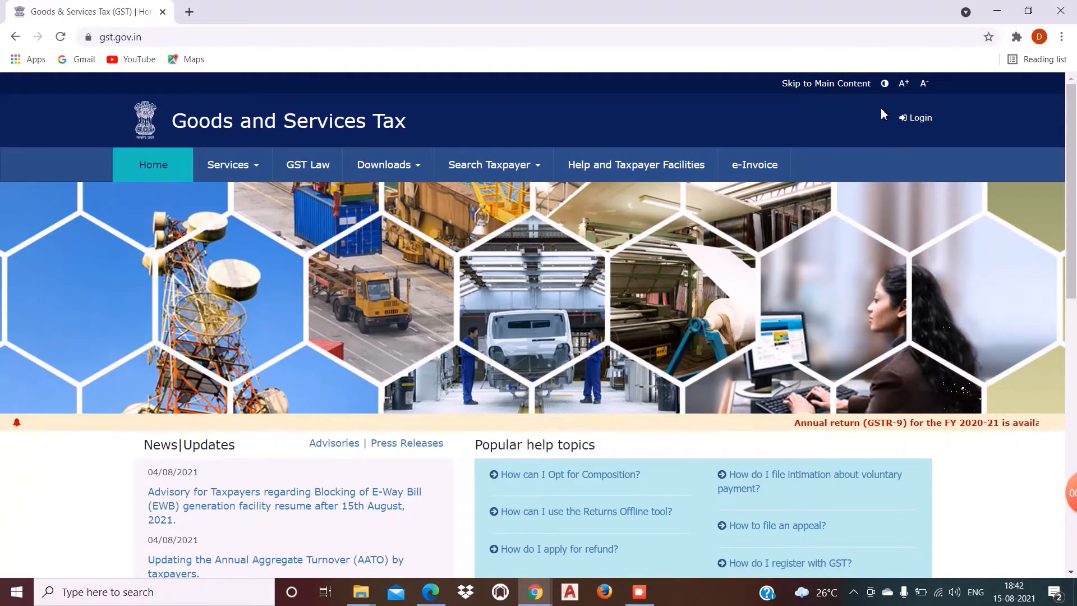
{"action": "left_click", "coordinate": [918, 121]}
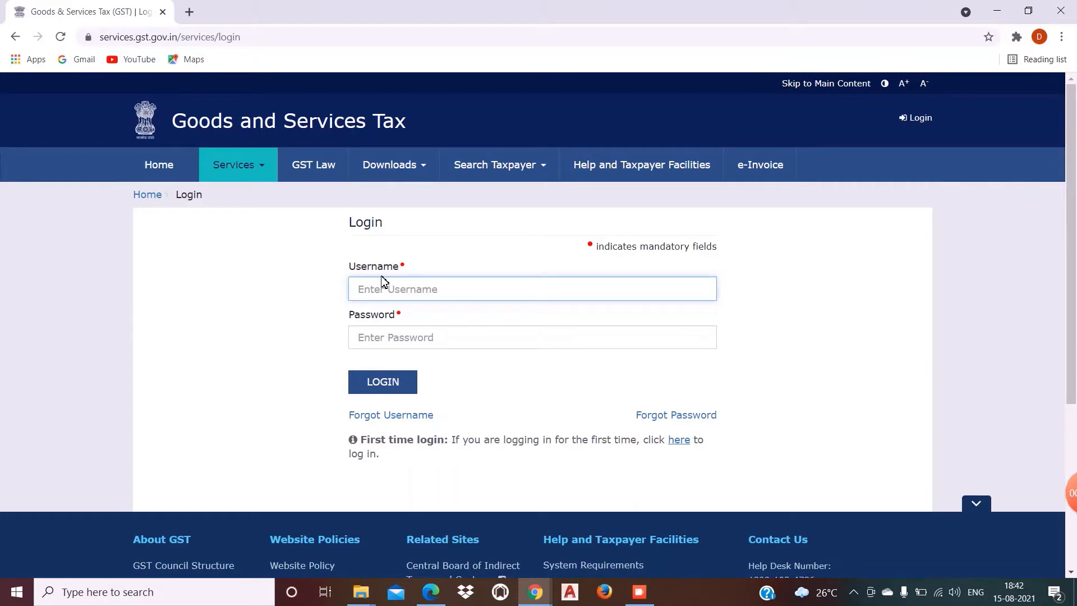
{"action": "type", "text": "fy9525"}
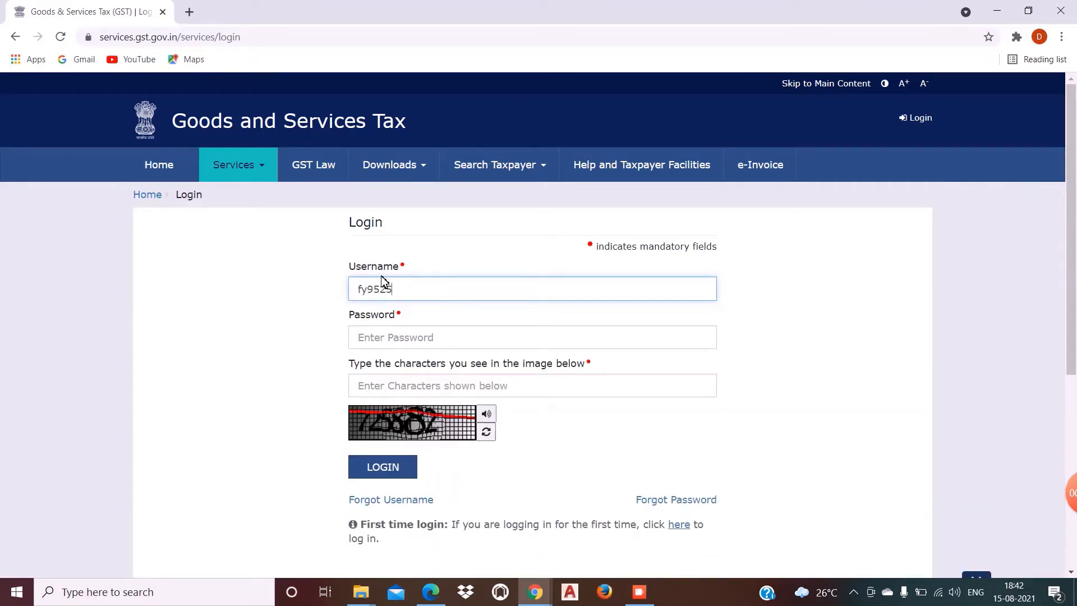
{"action": "type", "text": "zx"}
{"action": "key", "text": "Tab"}
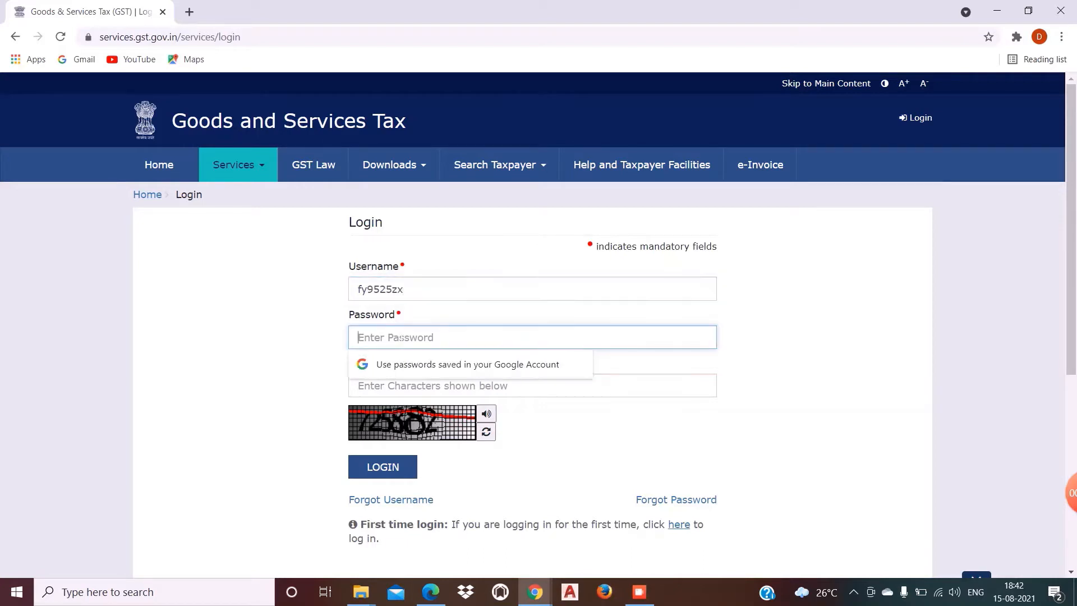
{"action": "type", "text": "•••••••"}
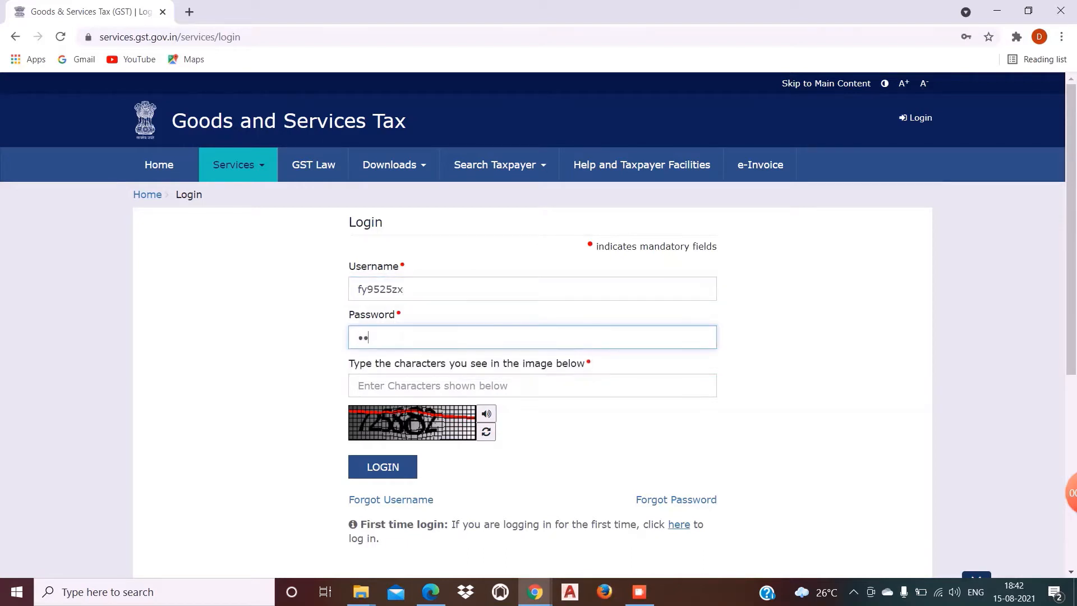
{"action": "type", "text": "••"}
{"action": "key", "text": "Return"}
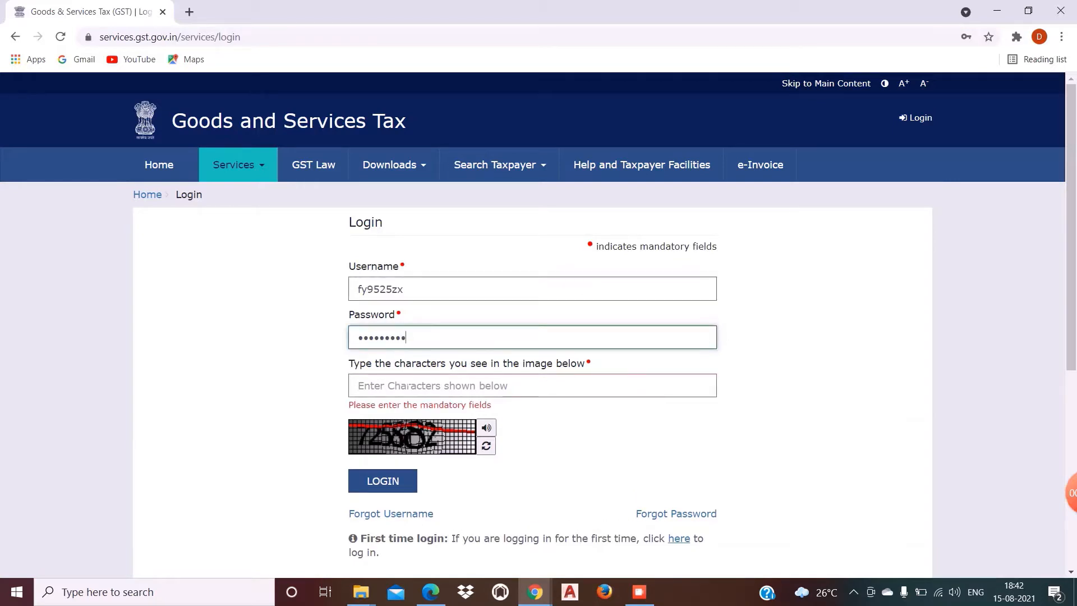
{"action": "key", "text": "Tab"}
{"action": "type", "text": "7"}
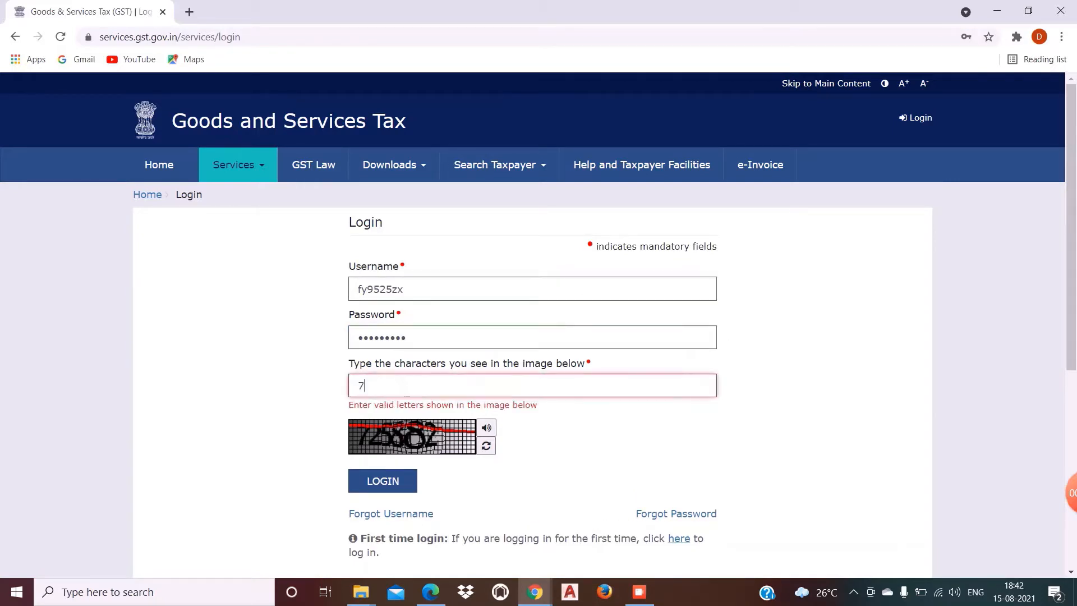
{"action": "type", "text": "25882"}
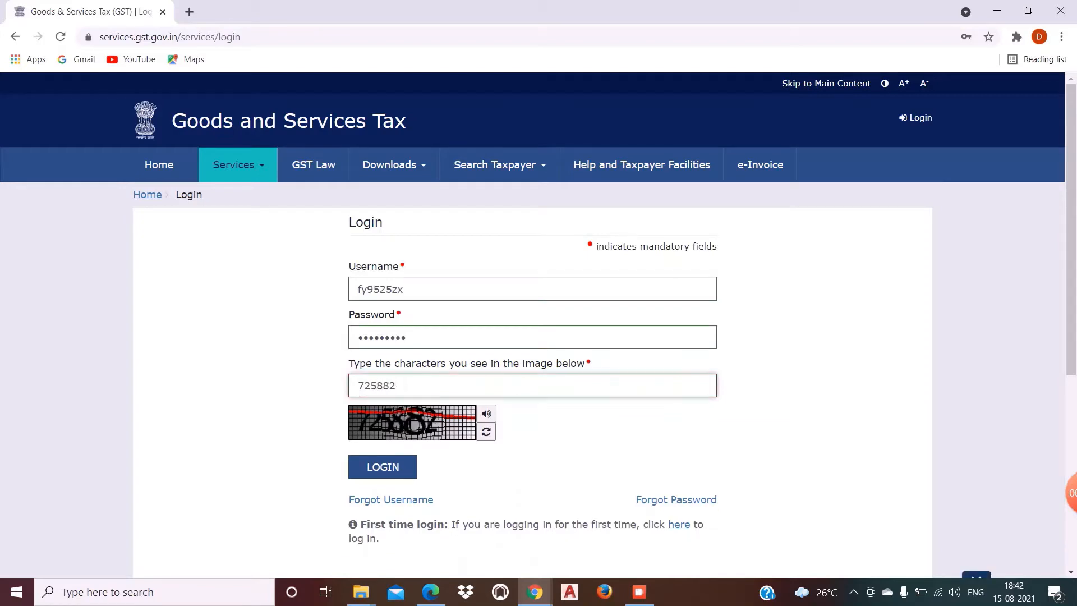
{"action": "left_click", "coordinate": [388, 467]}
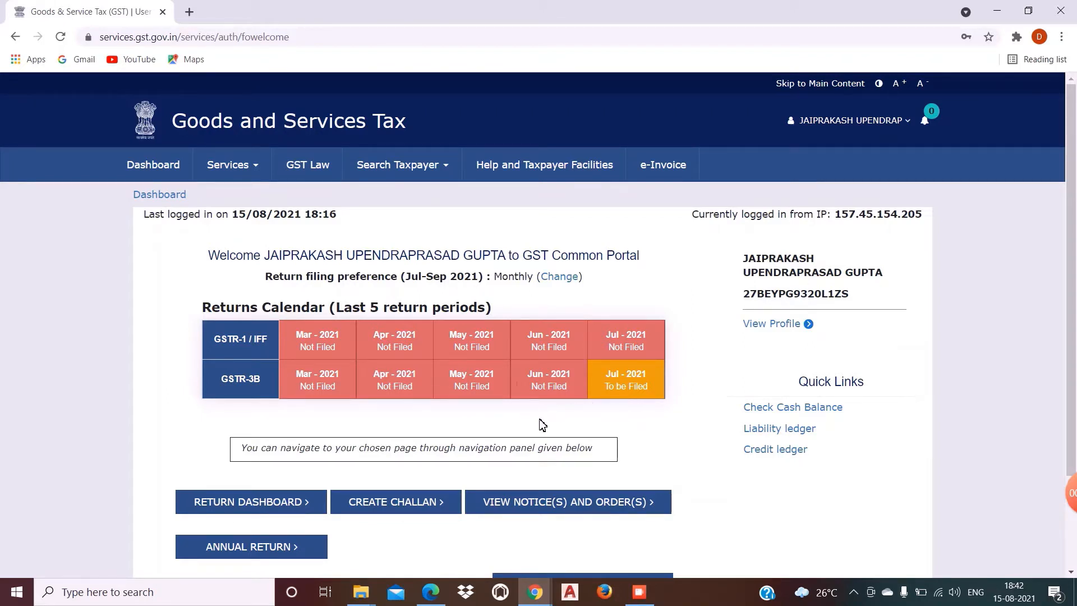
Step: Open the Return Dashboard to reach File Returns, preset to 2021-22, Quarter 2, August
{"action": "mouse_move", "coordinate": [618, 399]}
{"action": "left_click", "coordinate": [244, 503]}
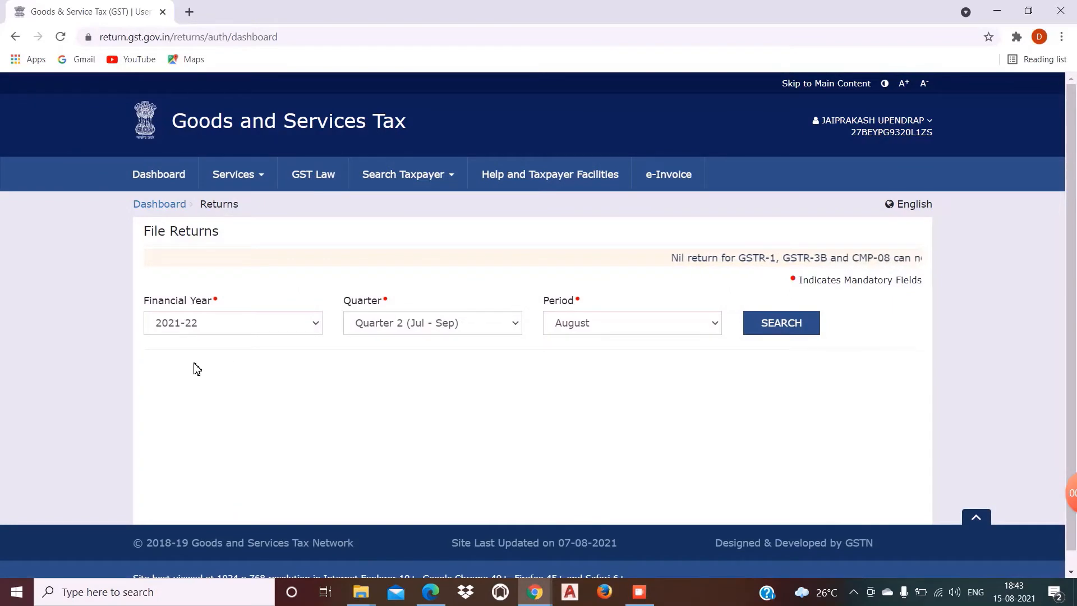
Step: Search returns for financial year 2020-21, Quarter 1 (Apr - Jun), period June
{"action": "left_click", "coordinate": [249, 330]}
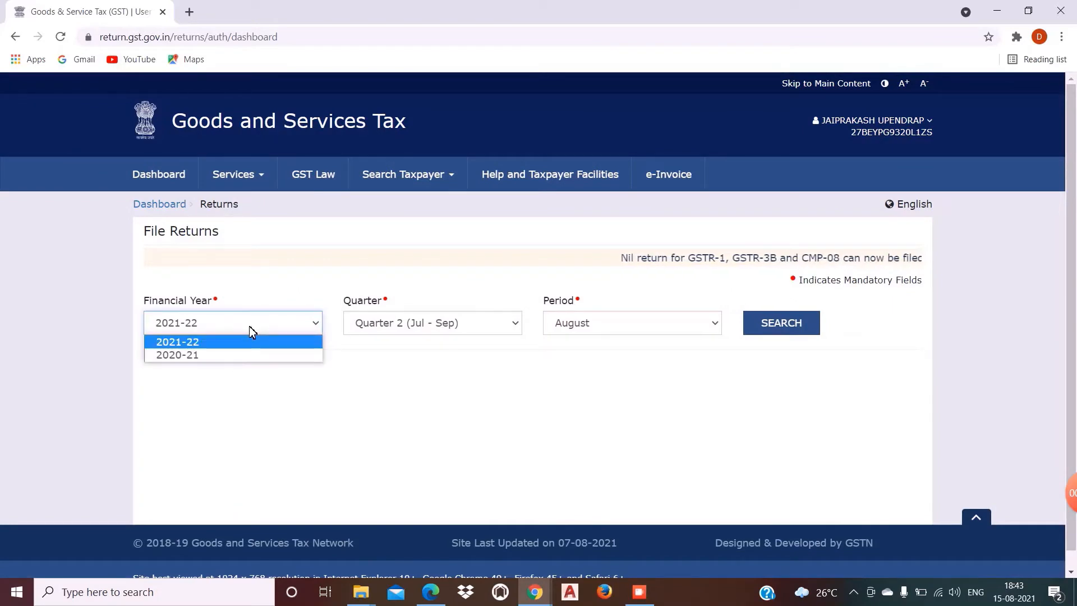
{"action": "left_click", "coordinate": [234, 354]}
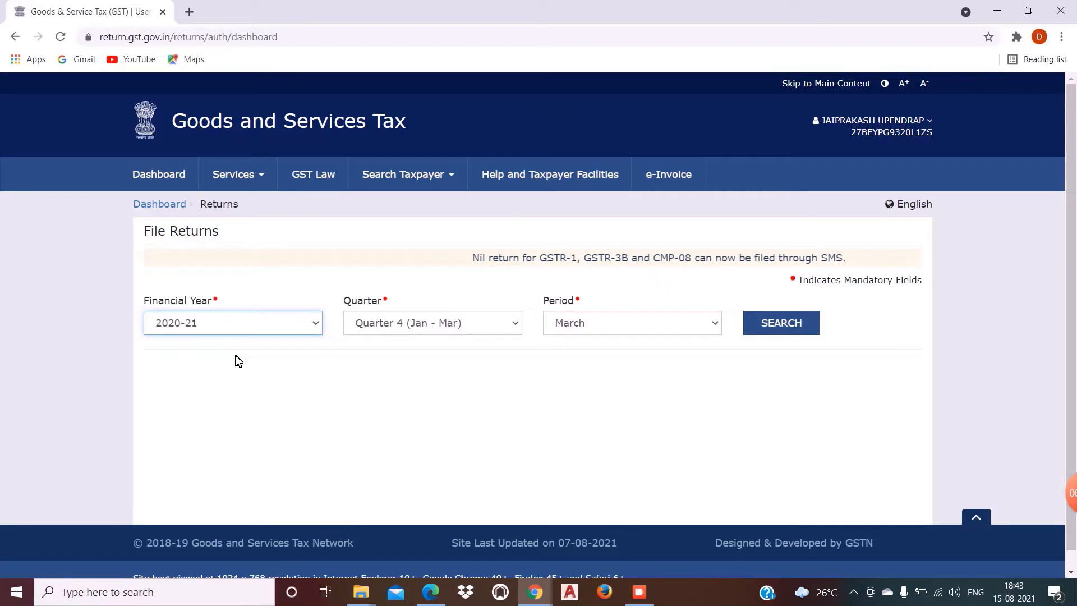
{"action": "left_click", "coordinate": [494, 333]}
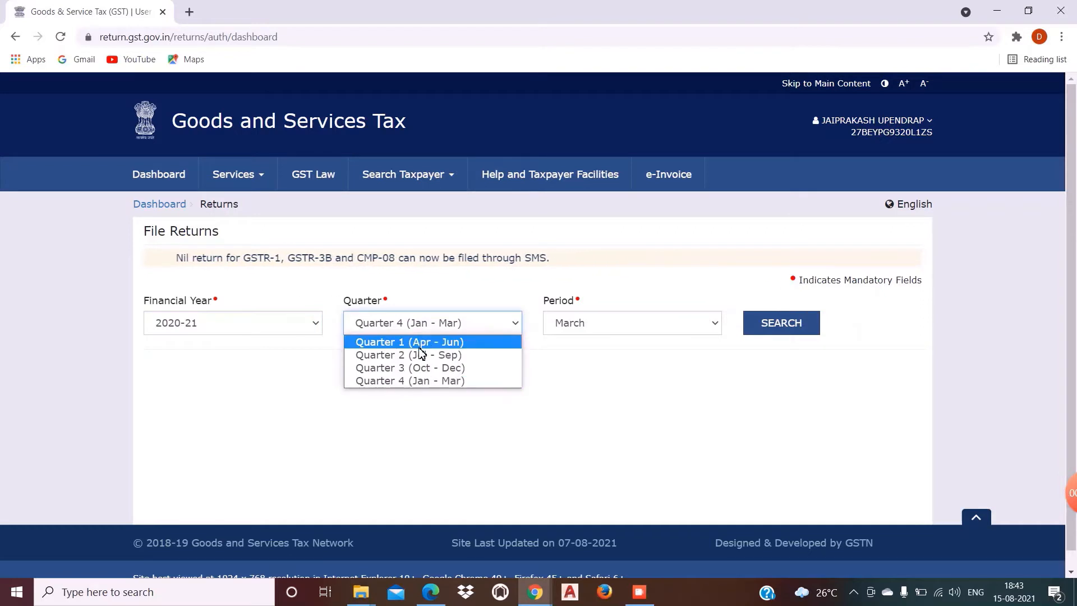
{"action": "left_click", "coordinate": [424, 409]}
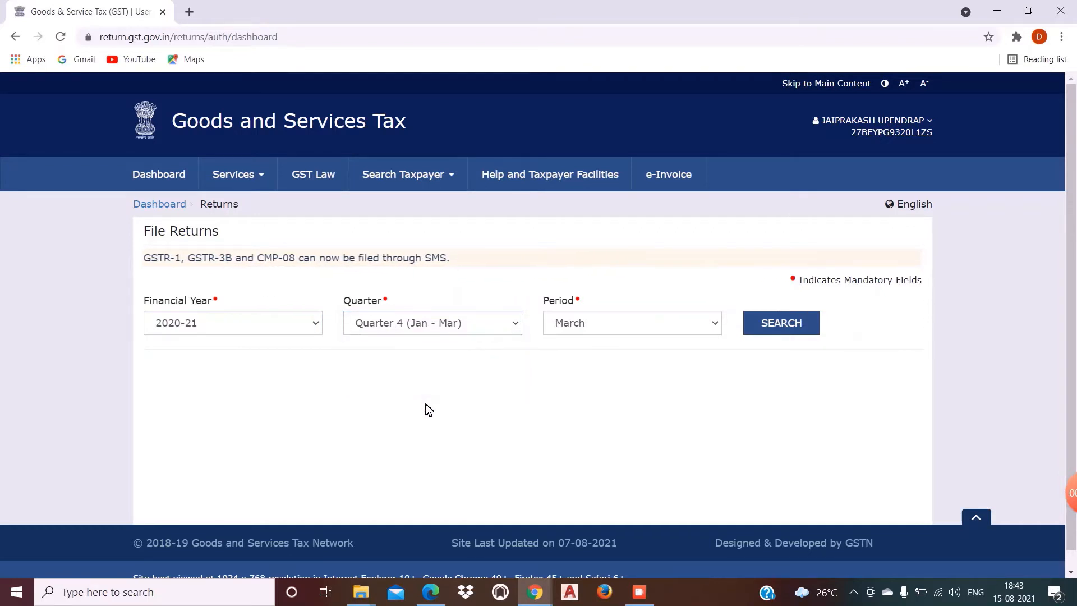
{"action": "left_click", "coordinate": [477, 328]}
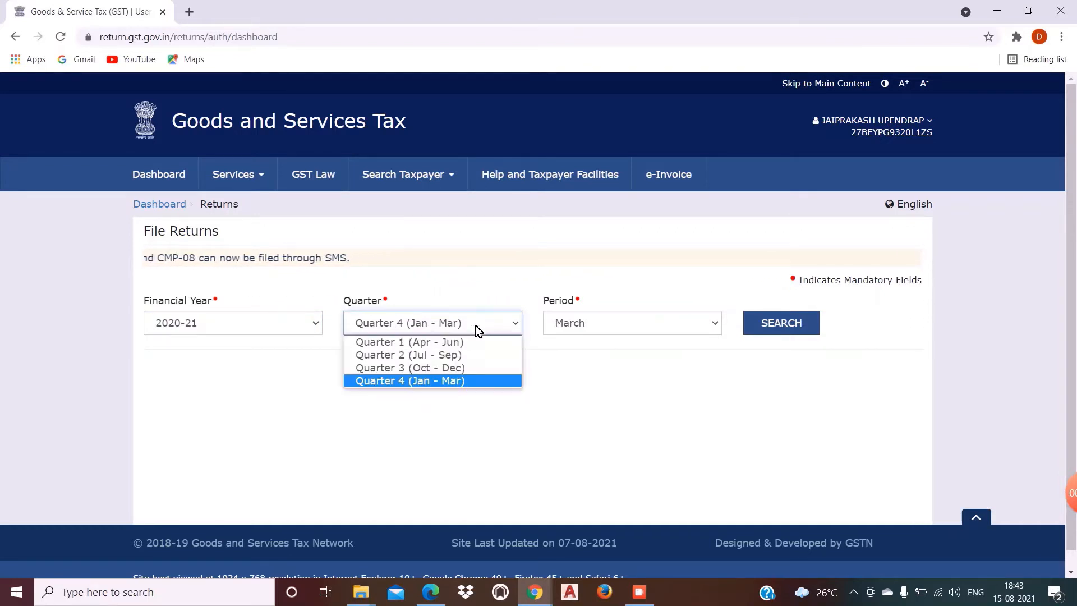
{"action": "left_click", "coordinate": [434, 346]}
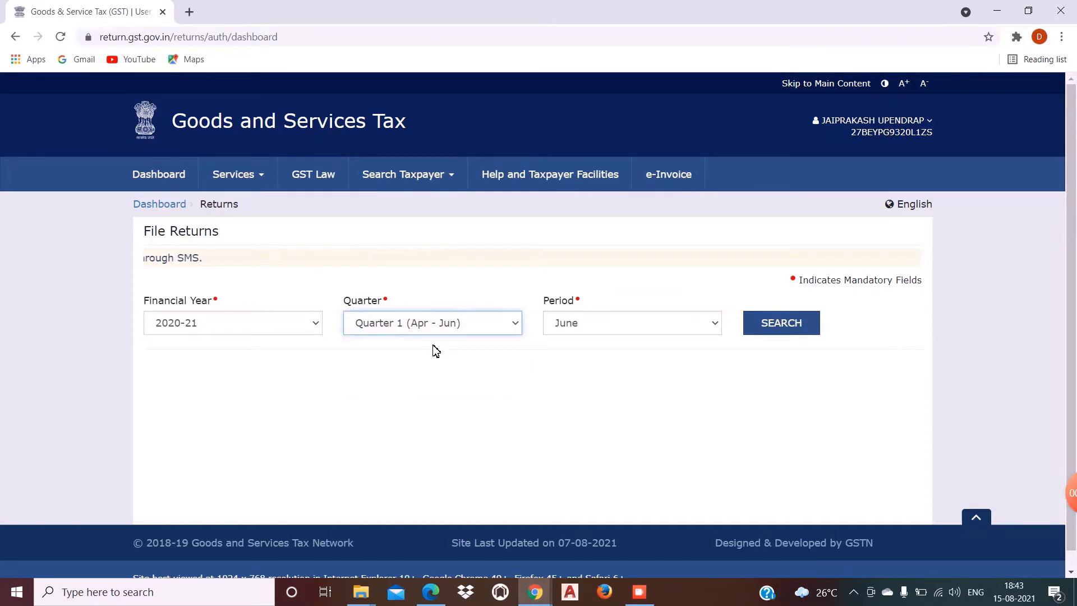
{"action": "left_click", "coordinate": [631, 330]}
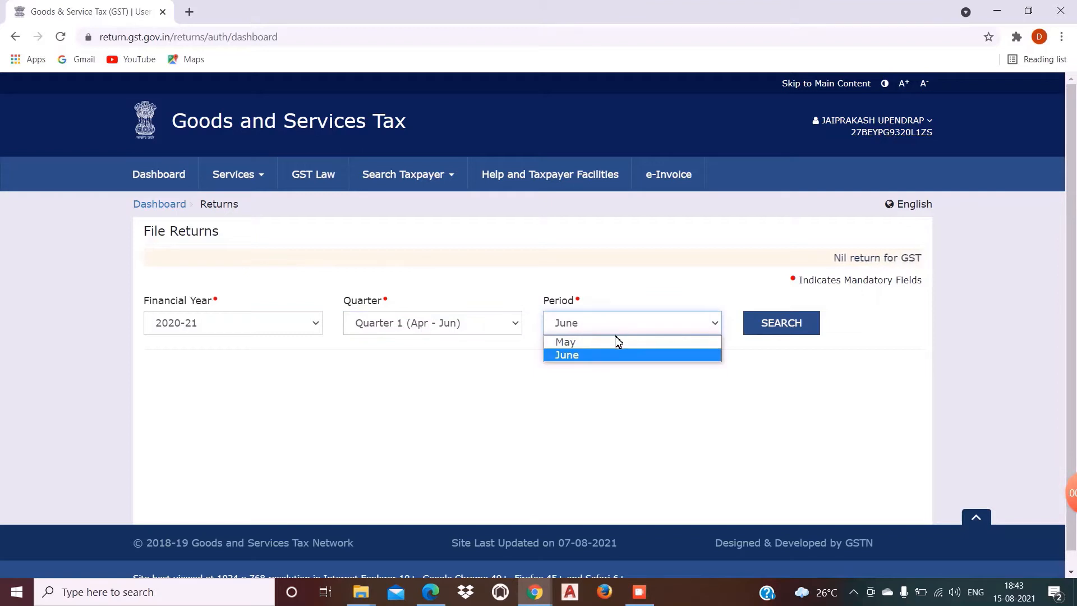
{"action": "left_click", "coordinate": [586, 357]}
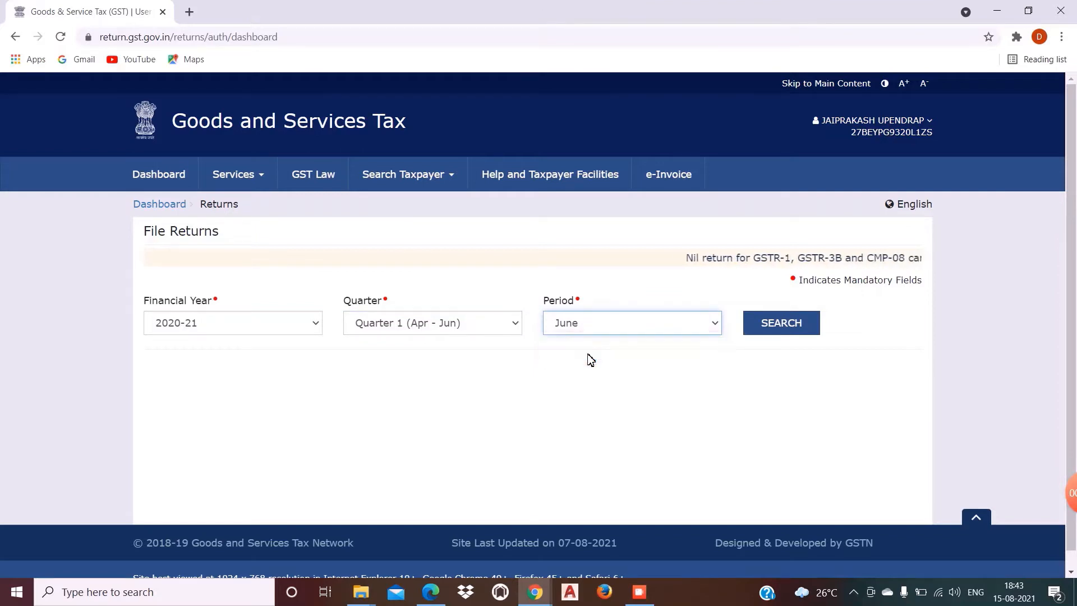
{"action": "left_click", "coordinate": [793, 324]}
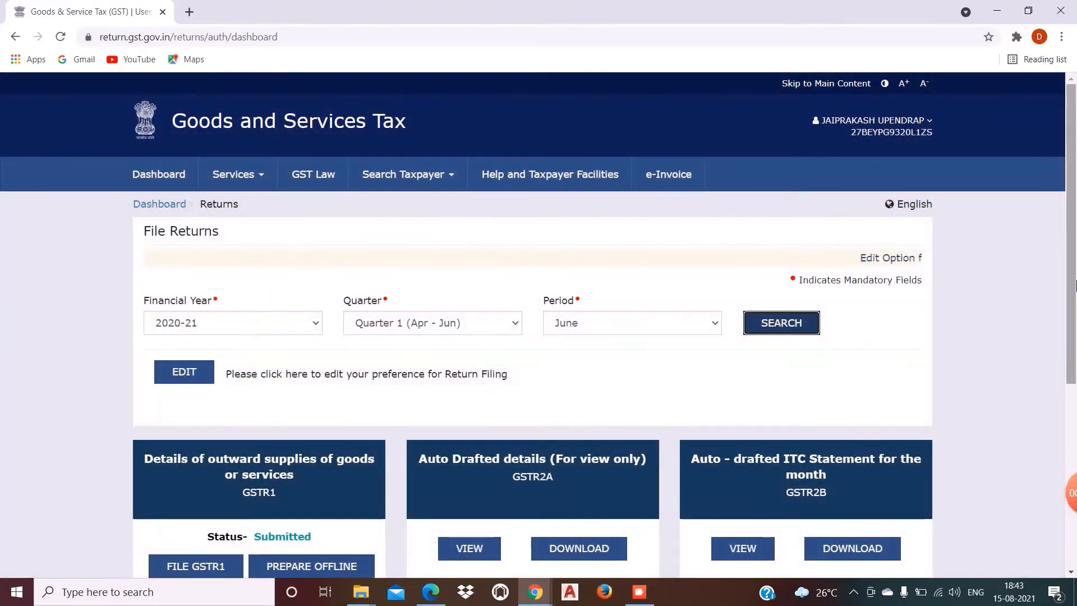
Step: Search the 2020-21 returns for Quarter 2 (Jul - Sep), period September
{"action": "left_click_drag", "start_coordinate": [1076, 286], "coordinate": [1076, 457]}
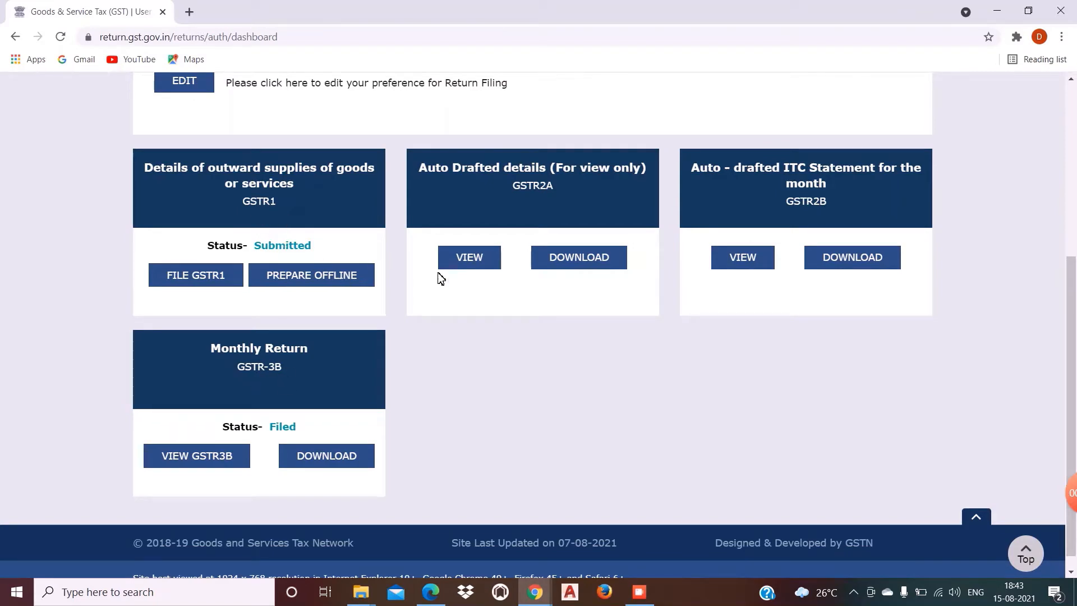
{"action": "left_click_drag", "start_coordinate": [1074, 347], "coordinate": [1071, 175]}
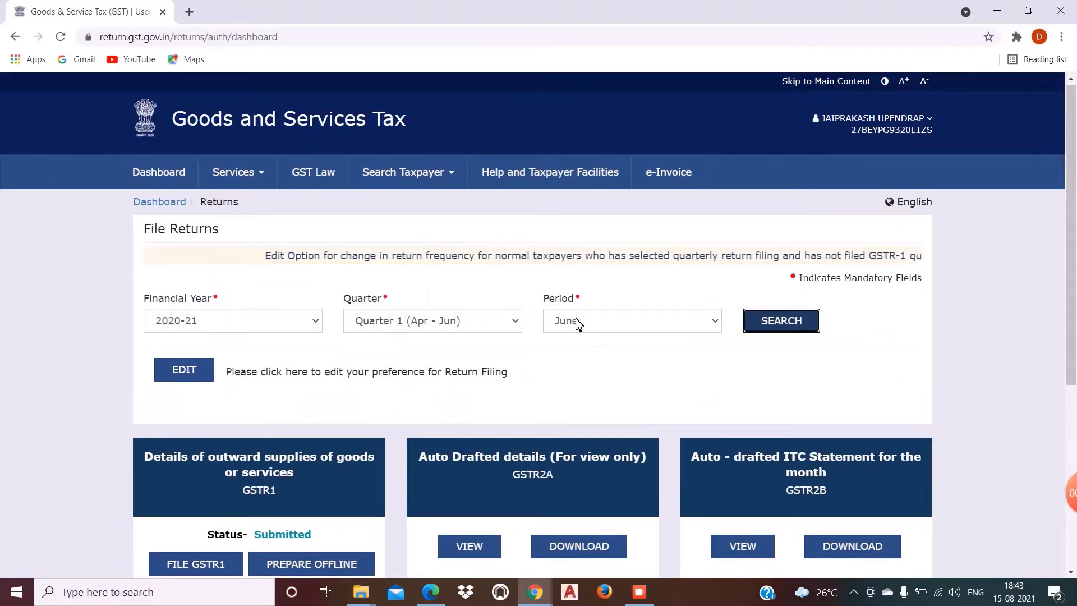
{"action": "left_click", "coordinate": [509, 324]}
{"action": "left_click", "coordinate": [452, 353]}
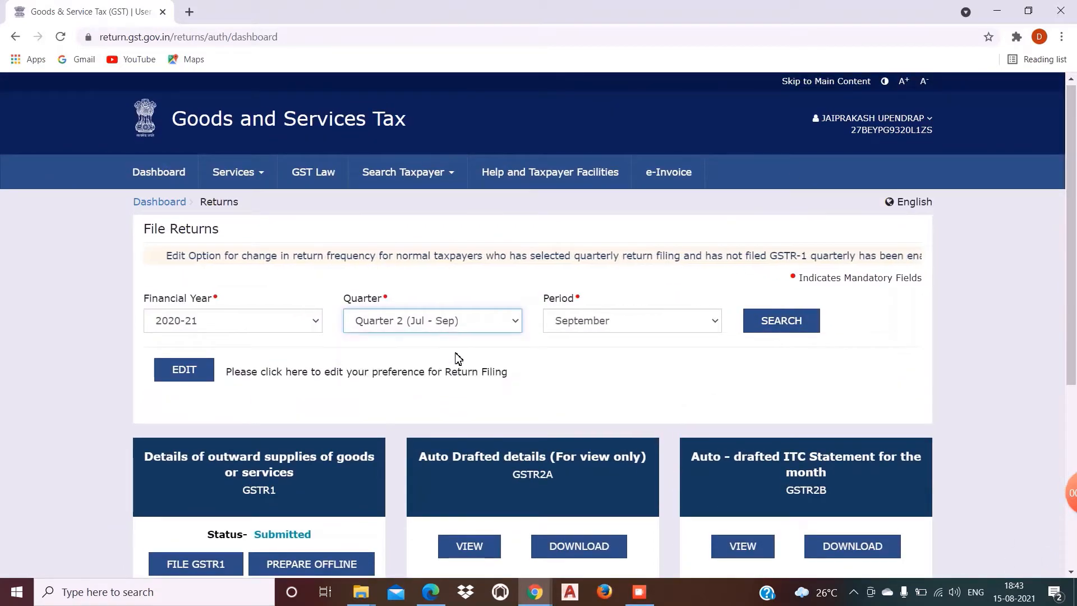
{"action": "left_click", "coordinate": [593, 331]}
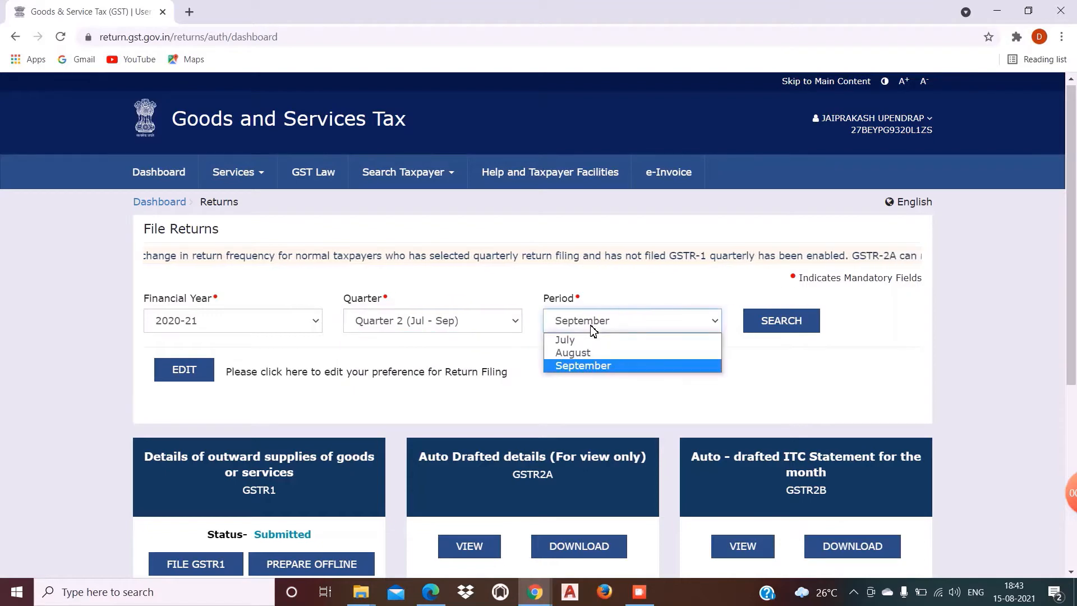
{"action": "left_click", "coordinate": [582, 366]}
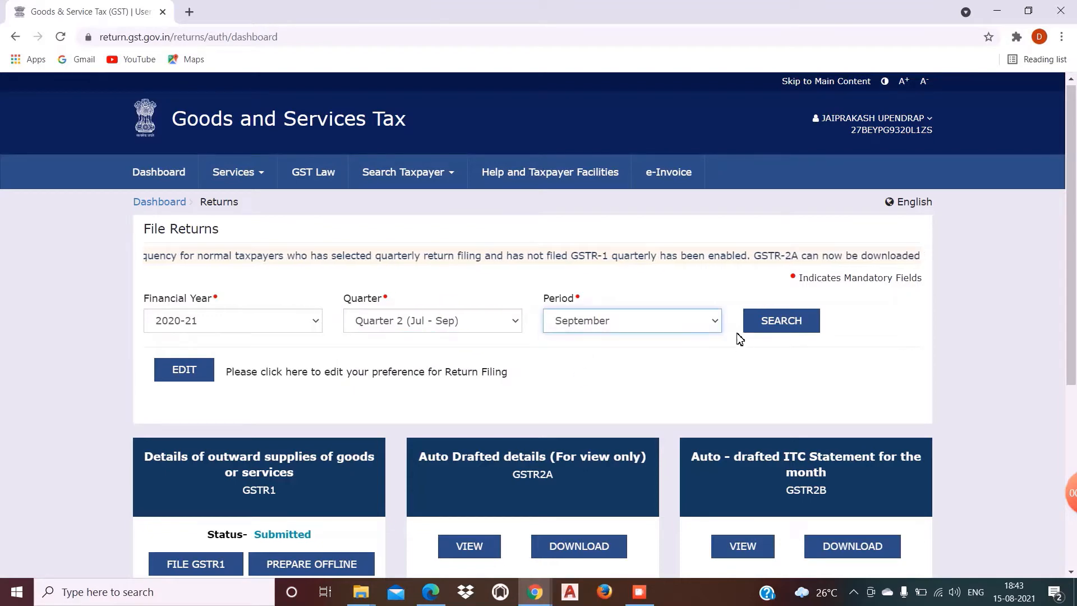
{"action": "left_click", "coordinate": [765, 331]}
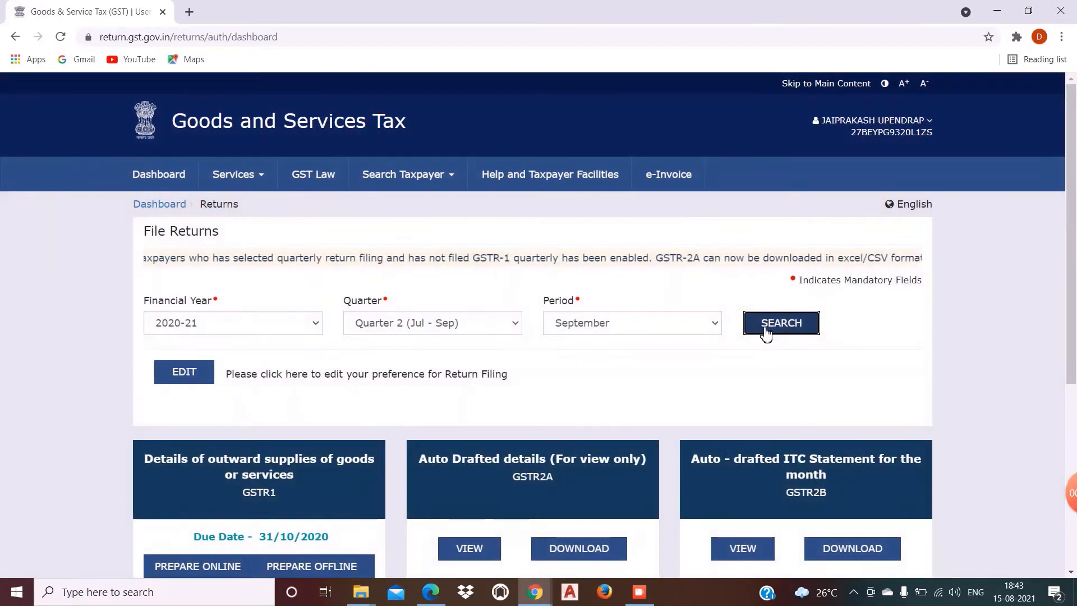
{"action": "scroll", "coordinate": [1074, 420], "scroll_direction": "down", "scroll_amount": 4}
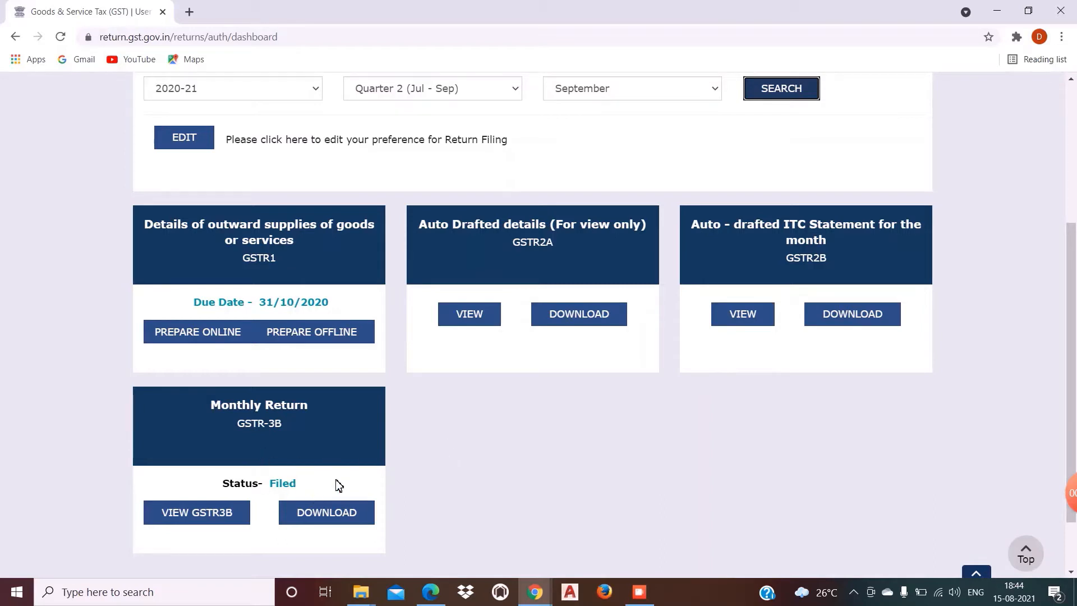
{"action": "scroll", "coordinate": [409, 437], "scroll_direction": "up", "scroll_amount": 4}
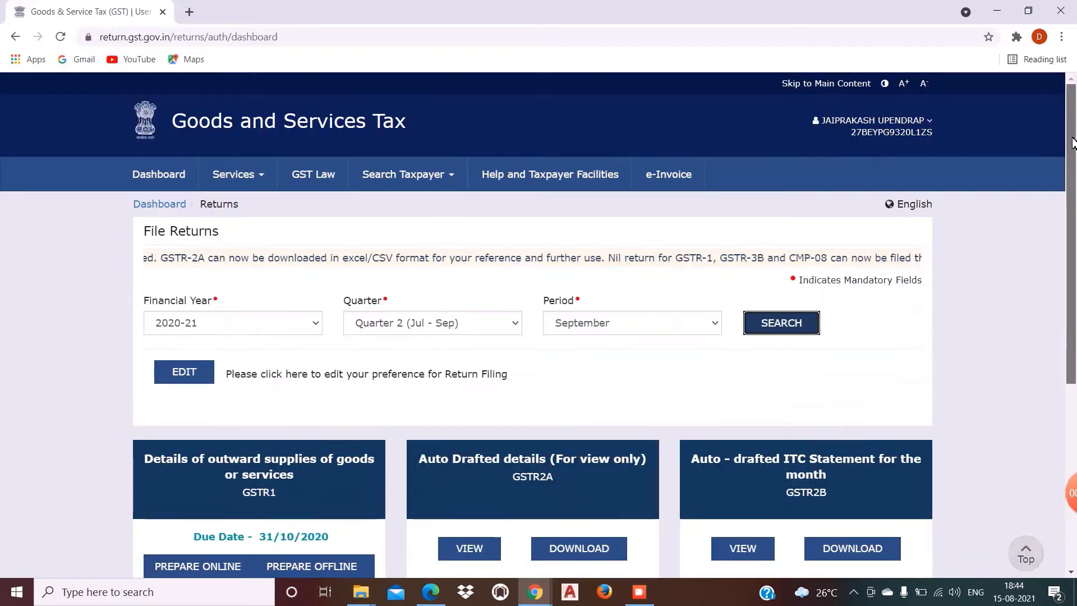
Step: Search the 2020-21 returns for Quarter 3 (Oct - Dec), period December
{"action": "left_click", "coordinate": [416, 324]}
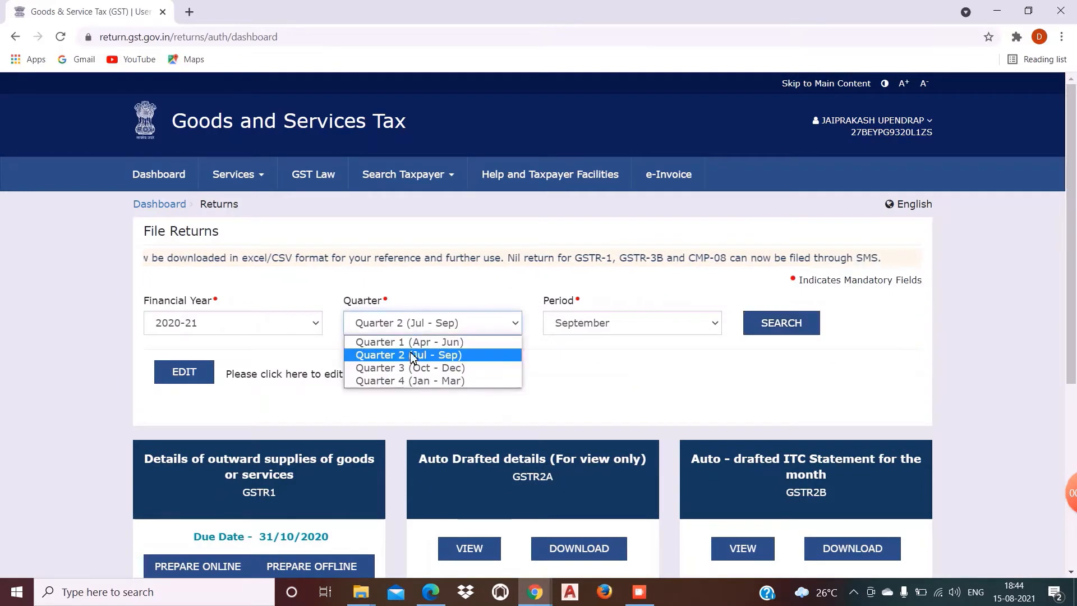
{"action": "left_click", "coordinate": [413, 368]}
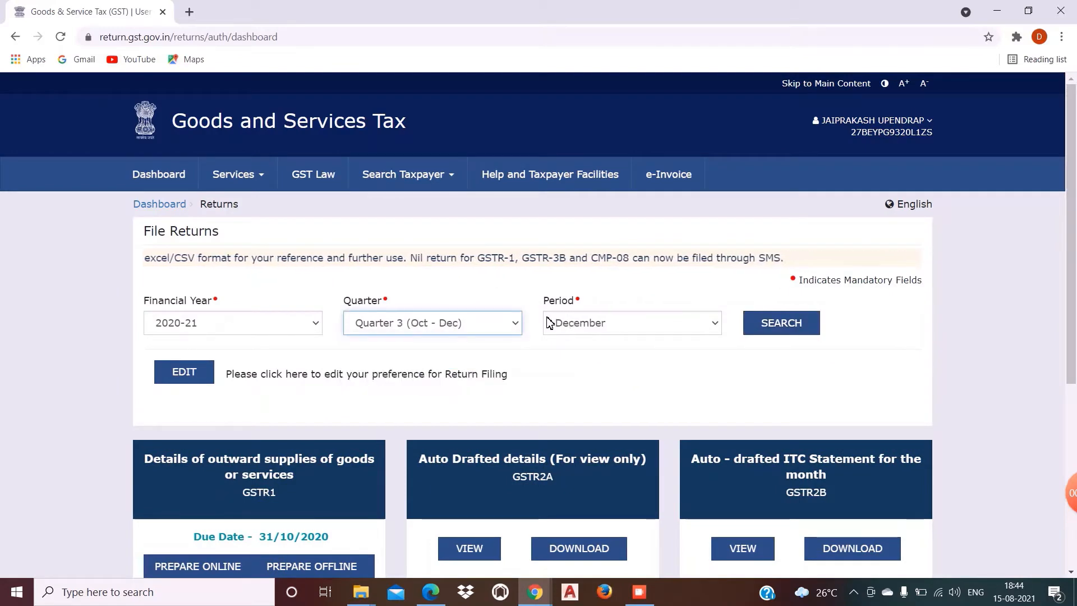
{"action": "left_click", "coordinate": [593, 334]}
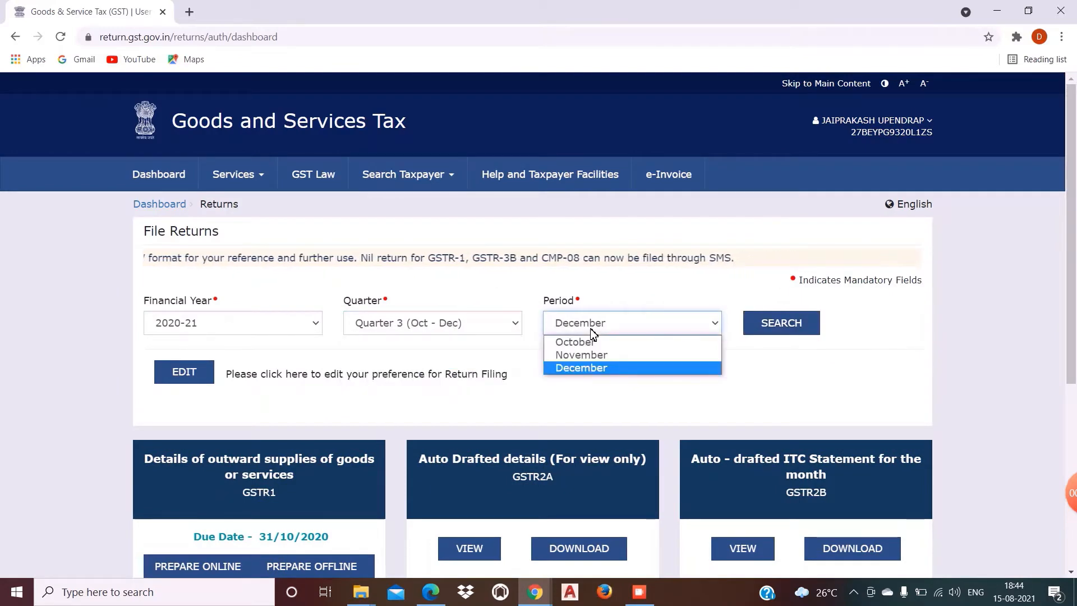
{"action": "left_click", "coordinate": [589, 369]}
{"action": "left_click", "coordinate": [773, 326]}
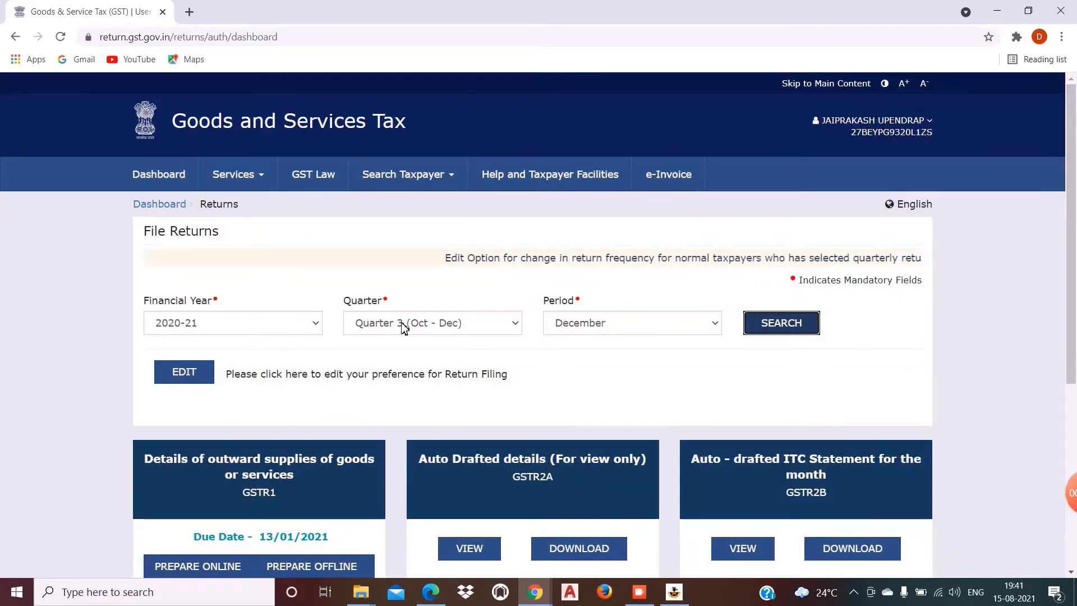
Step: Search the Quarter 4 (Jan - Mar) returns for January 2021
{"action": "left_click", "coordinate": [420, 330]}
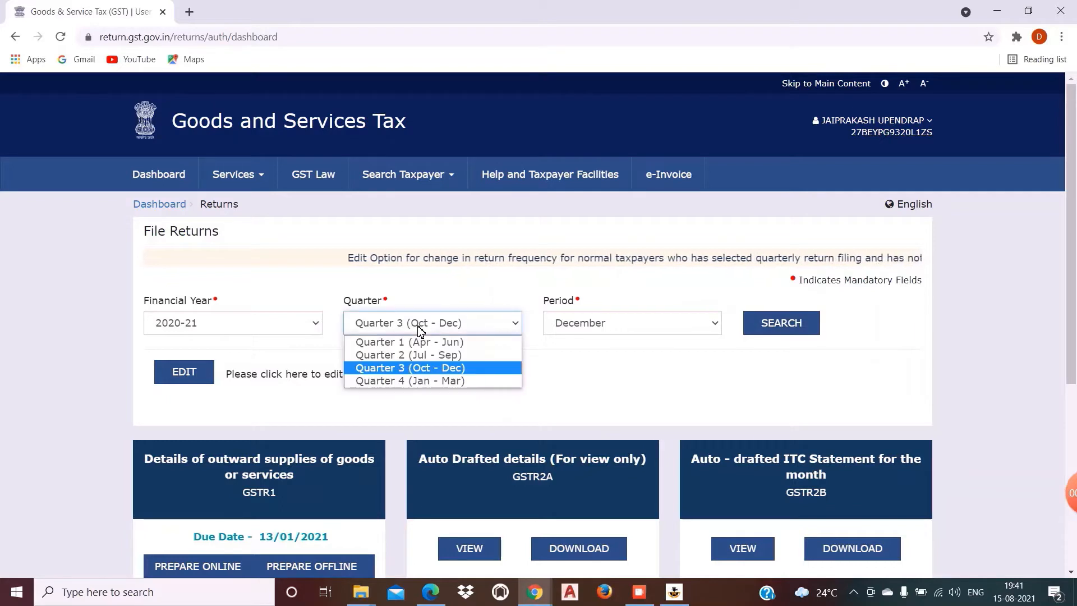
{"action": "left_click", "coordinate": [412, 382]}
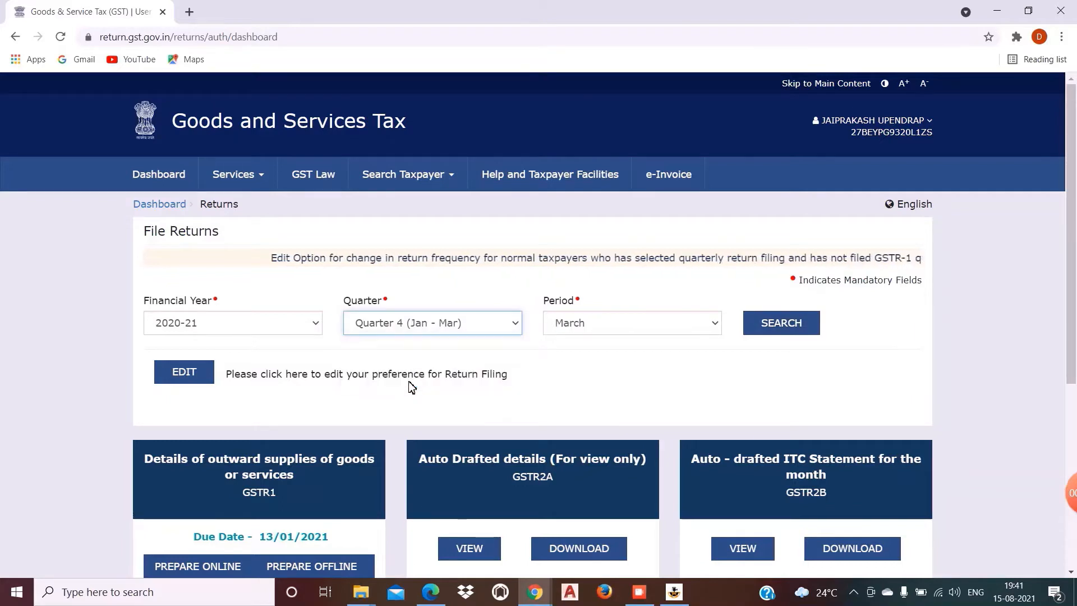
{"action": "left_click", "coordinate": [569, 328]}
{"action": "left_click", "coordinate": [579, 367]}
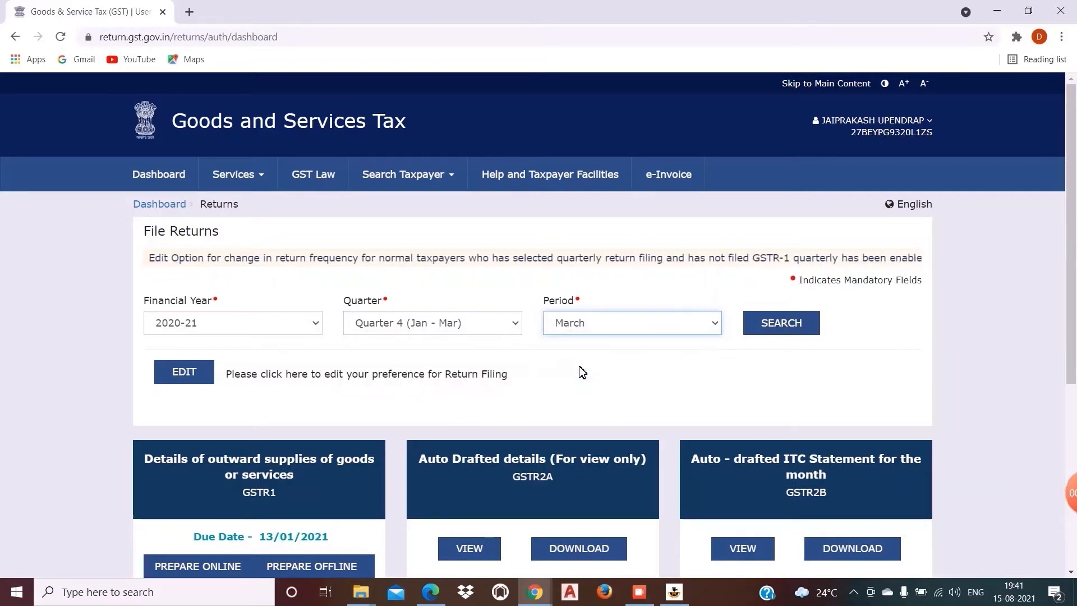
{"action": "left_click", "coordinate": [600, 330]}
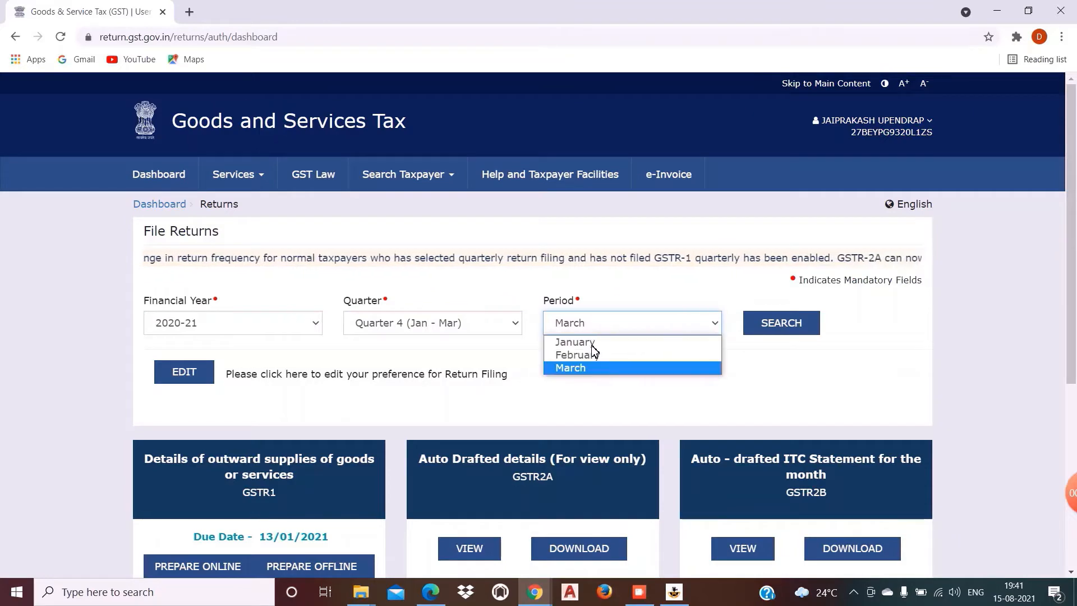
{"action": "left_click", "coordinate": [590, 345]}
{"action": "left_click", "coordinate": [779, 325]}
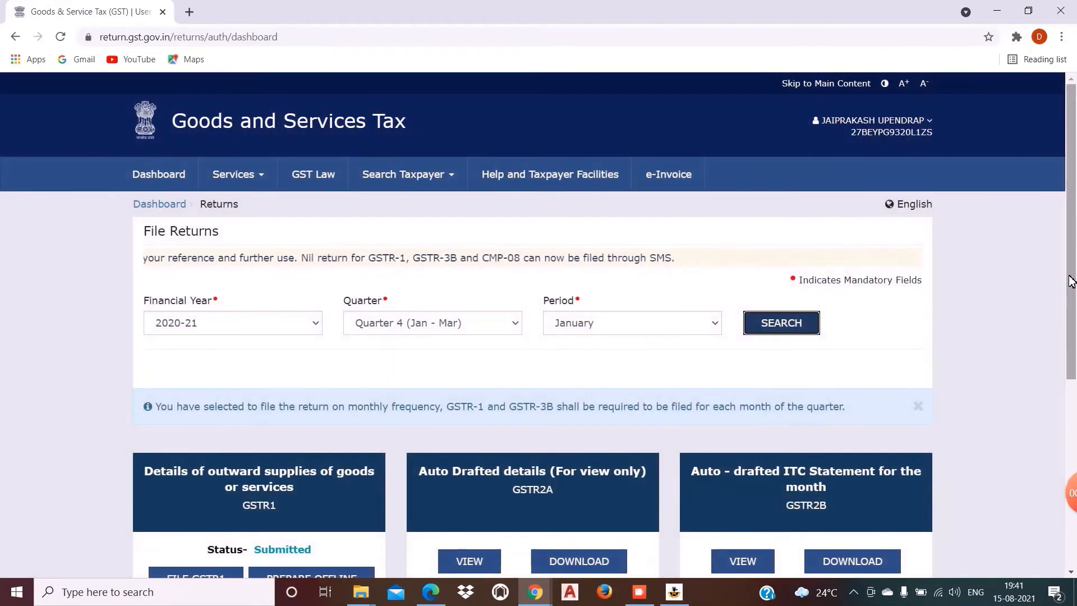
{"action": "left_click_drag", "start_coordinate": [1069, 282], "coordinate": [1065, 494]}
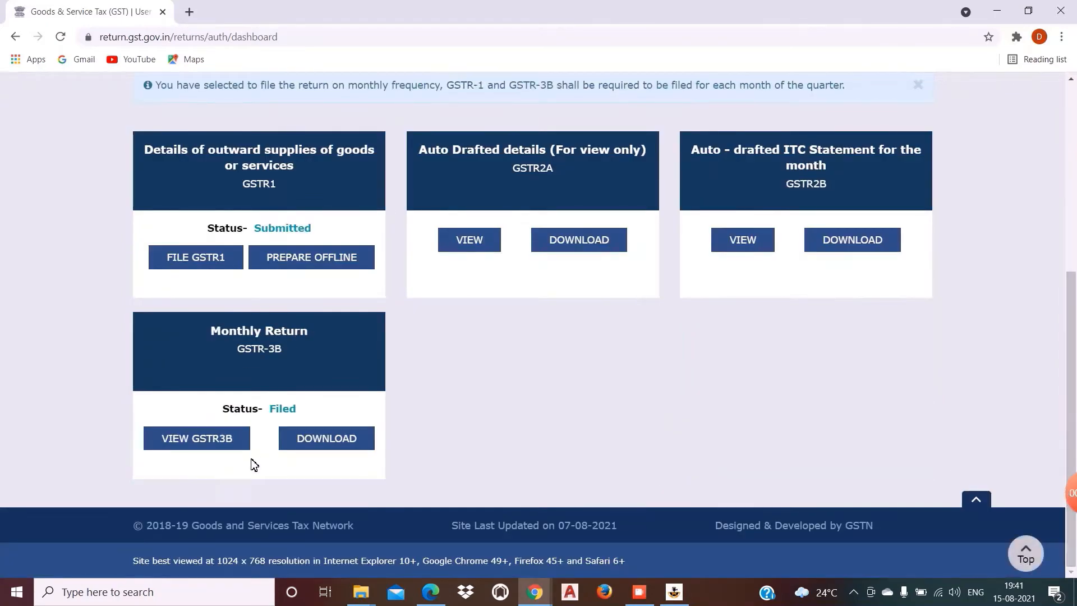
{"action": "left_click_drag", "start_coordinate": [1069, 381], "coordinate": [1066, 137]}
Step: Search the Quarter 4 returns for February 2021
{"action": "left_click", "coordinate": [614, 324]}
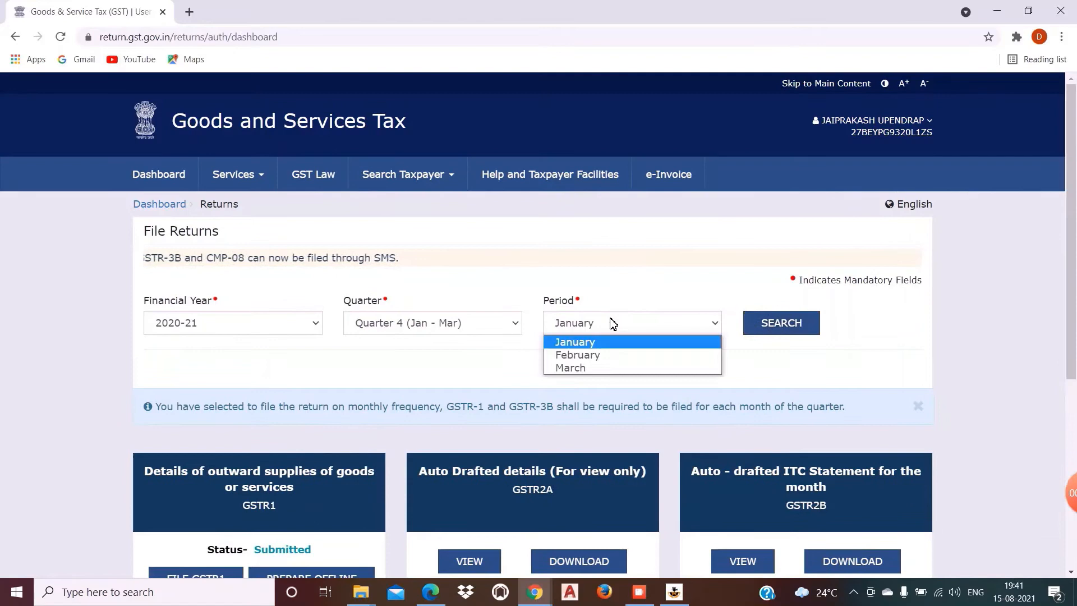
{"action": "left_click", "coordinate": [587, 355]}
{"action": "left_click", "coordinate": [787, 330]}
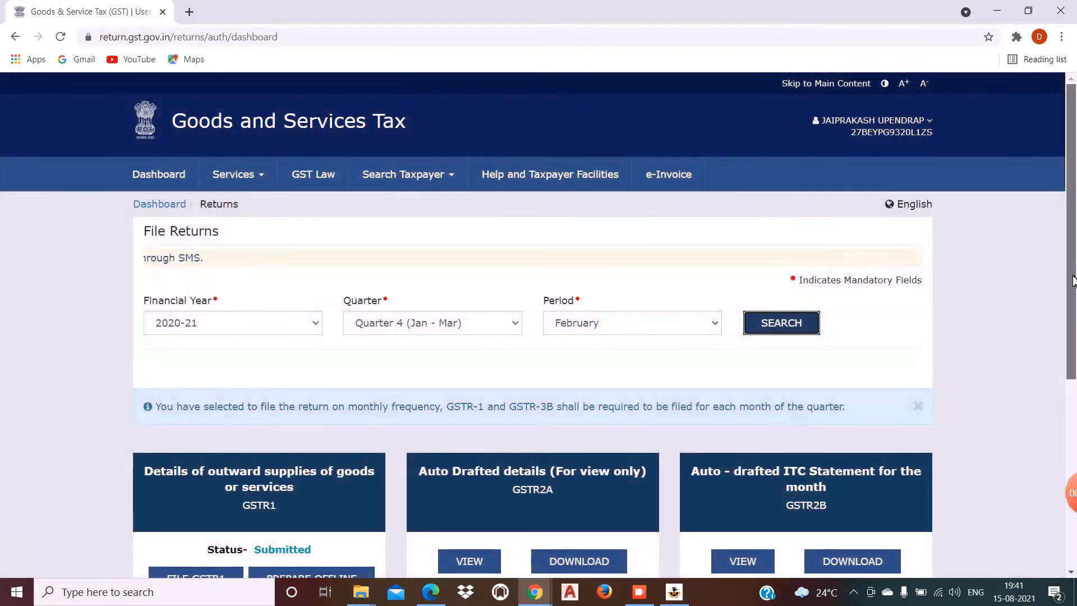
{"action": "left_click_drag", "start_coordinate": [1072, 280], "coordinate": [1071, 469]}
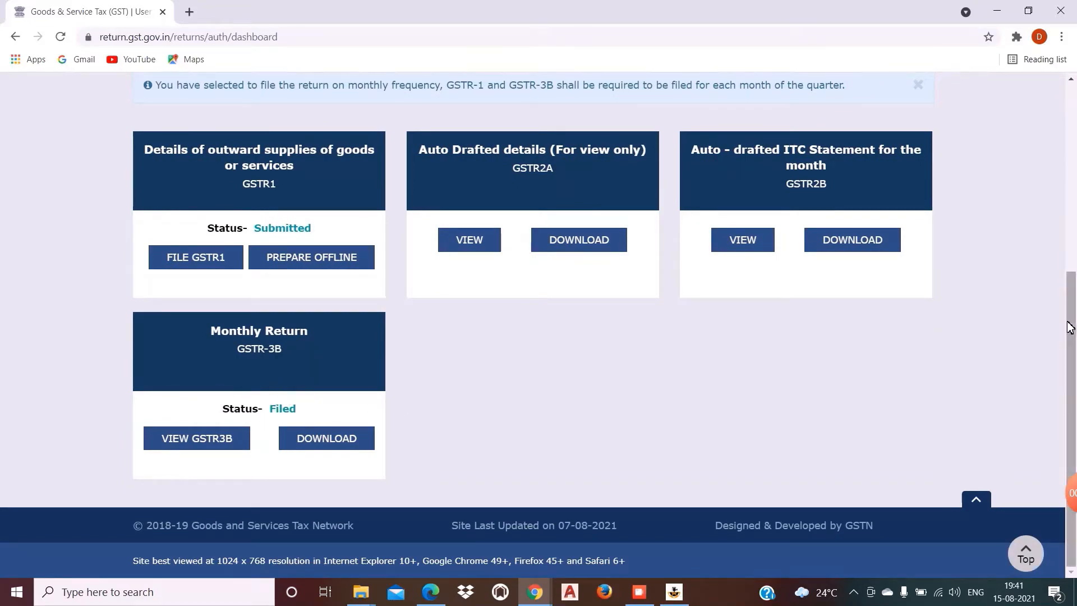
{"action": "left_click_drag", "start_coordinate": [1069, 328], "coordinate": [1060, 77]}
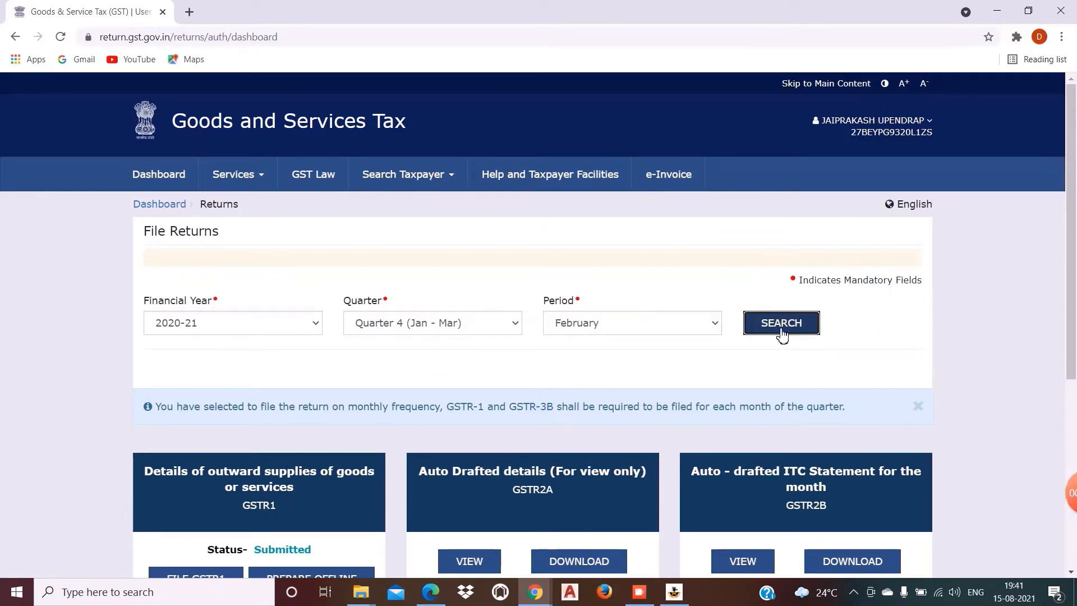
Step: Search the Quarter 4 returns for March 2021 and view the return tiles
{"action": "left_click", "coordinate": [707, 330]}
{"action": "left_click", "coordinate": [630, 372]}
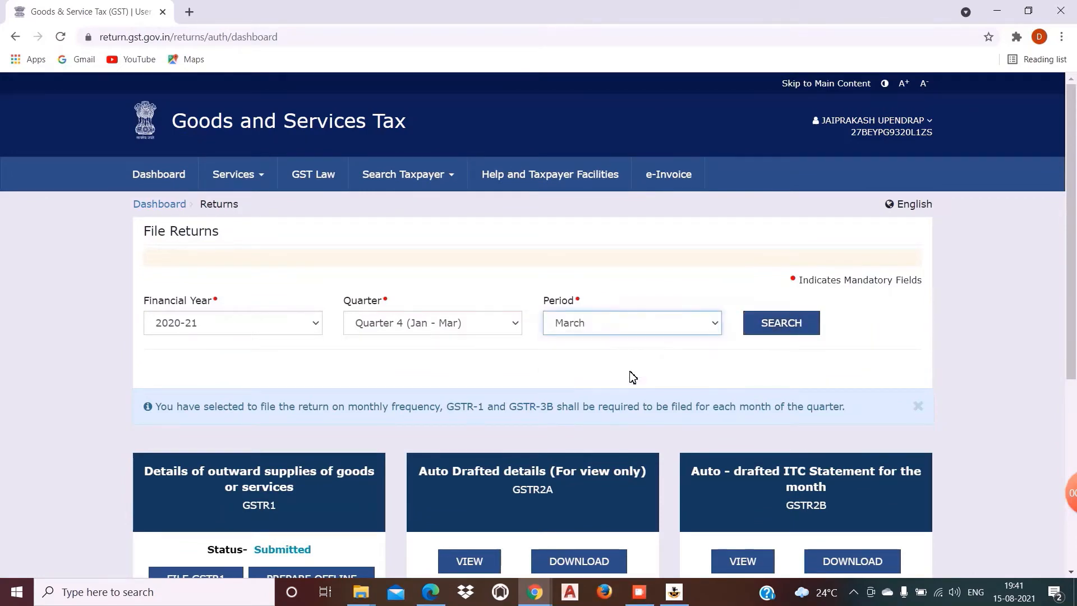
{"action": "left_click", "coordinate": [782, 325]}
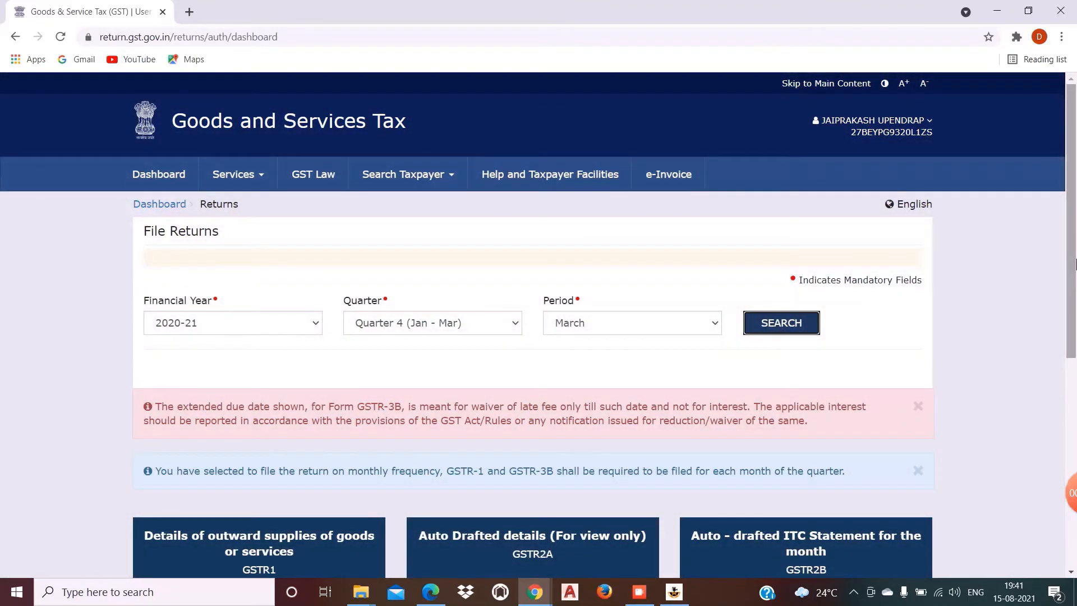
{"action": "left_click_drag", "start_coordinate": [1075, 263], "coordinate": [1075, 417]}
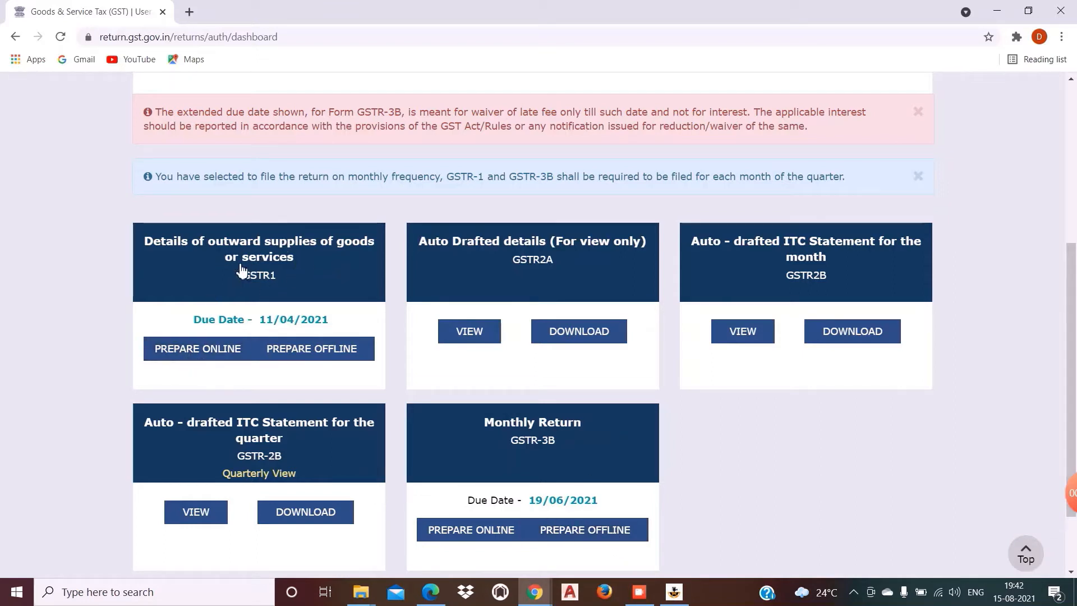
Step: Prepare the March 2020-21 GSTR-1 online and trigger Generate GSTR1 Summary
{"action": "left_click", "coordinate": [187, 354]}
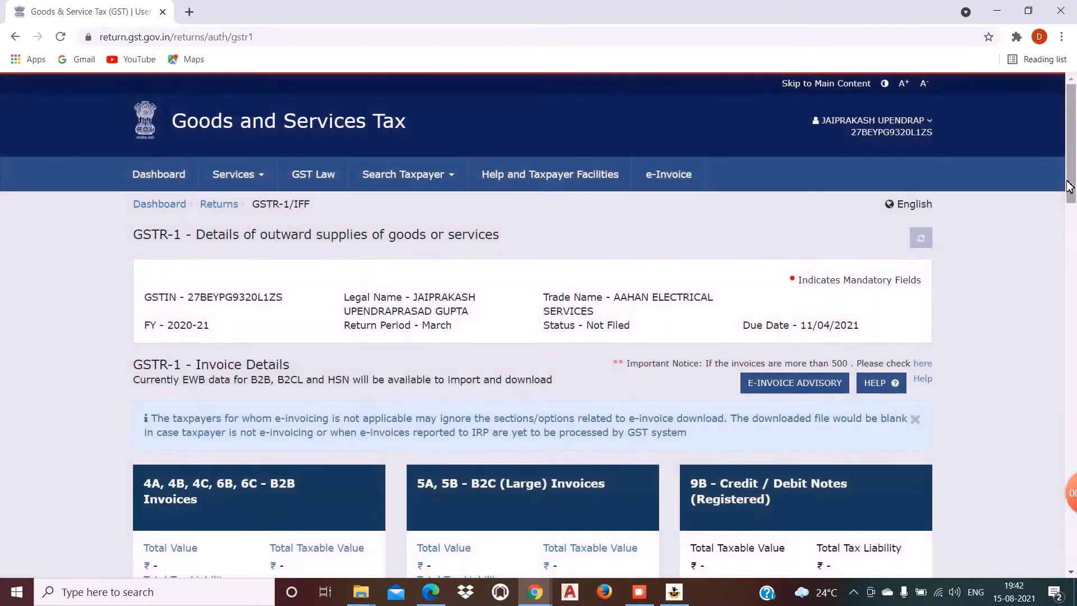
{"action": "scroll", "coordinate": [1075, 275], "scroll_direction": "down", "scroll_amount": 5}
{"action": "scroll", "coordinate": [1076, 275], "scroll_direction": "down", "scroll_amount": 15}
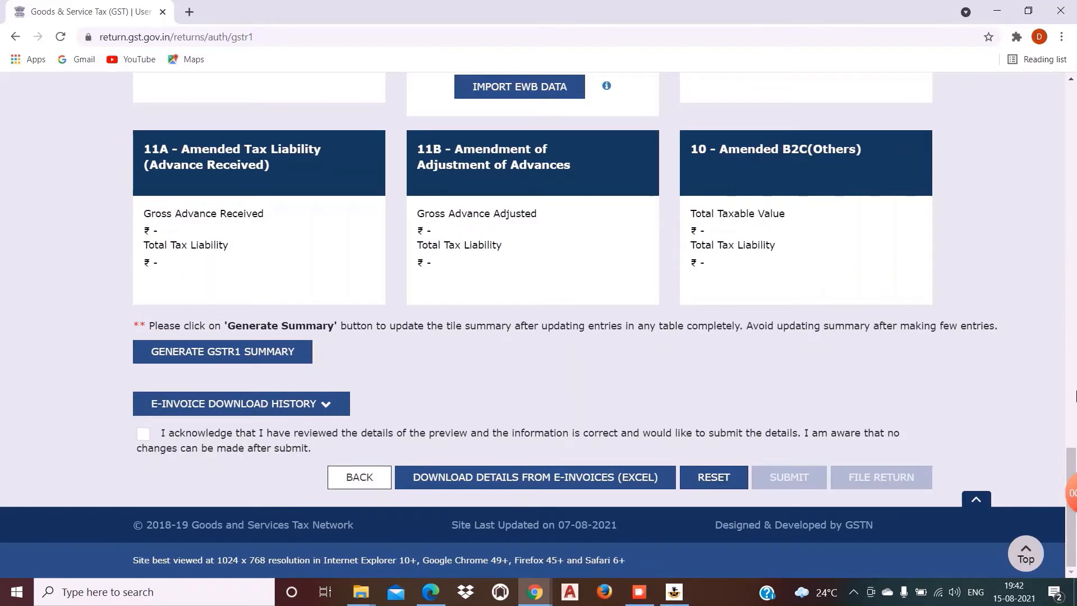
{"action": "left_click_drag", "start_coordinate": [1073, 457], "coordinate": [1076, 432]}
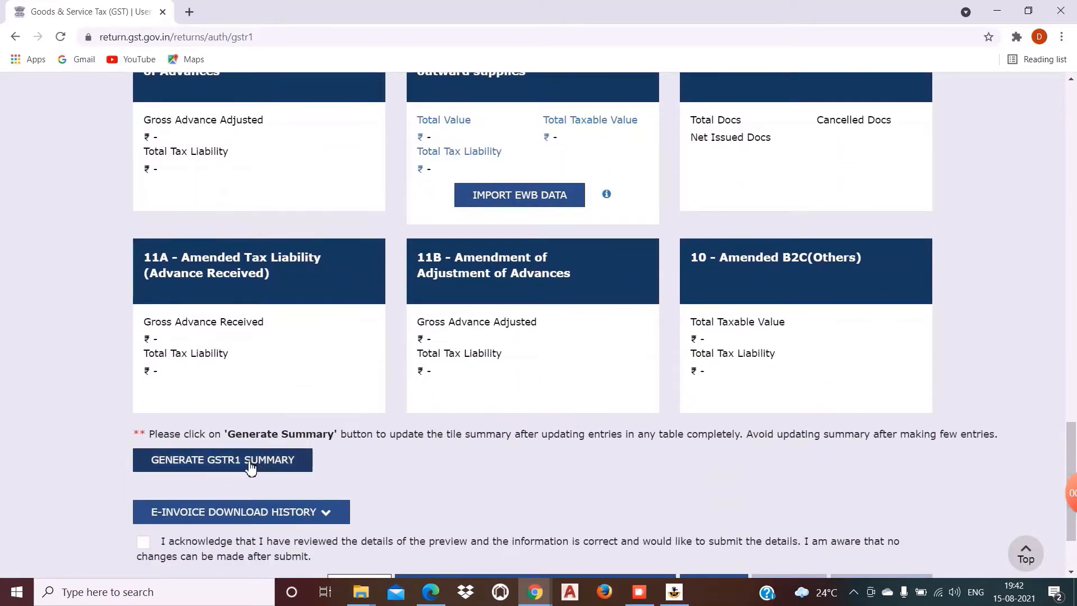
{"action": "left_click", "coordinate": [233, 463]}
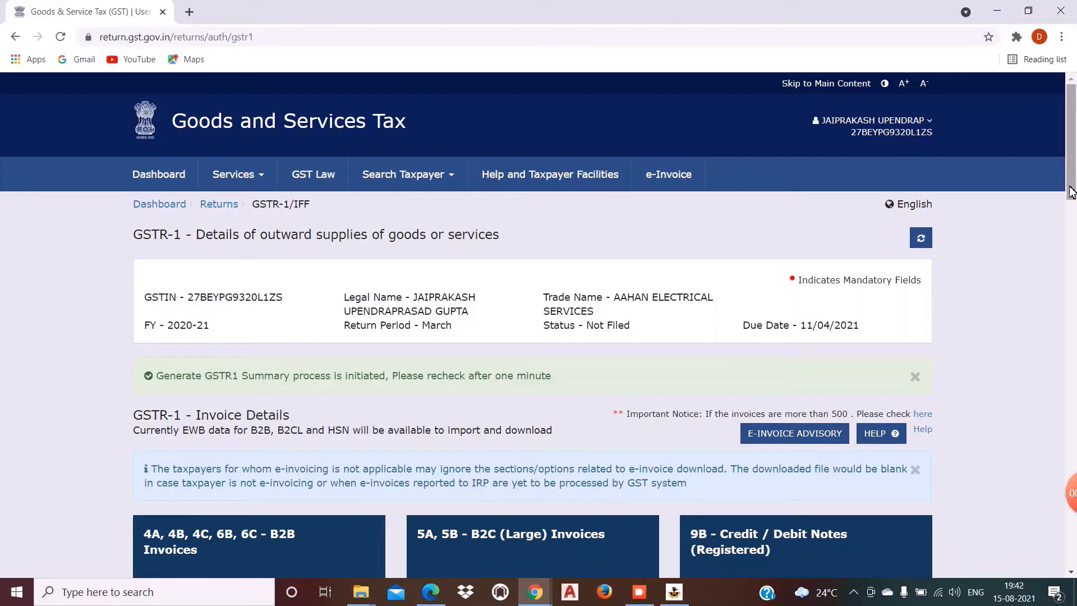
{"action": "left_click_drag", "start_coordinate": [1072, 193], "coordinate": [1075, 579]}
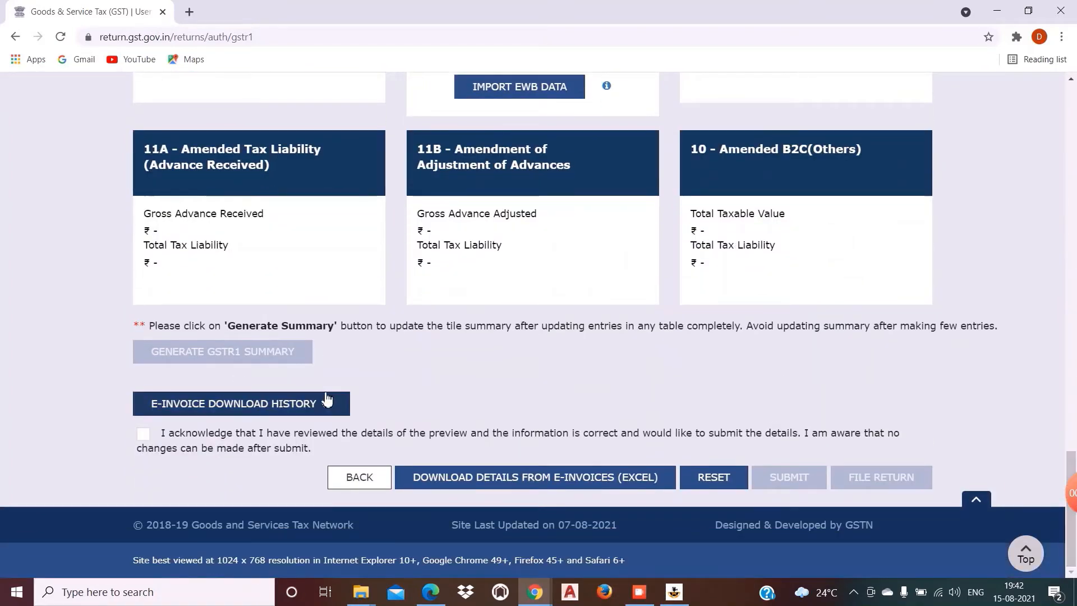
Step: Tick the declaration and submit the March GSTR-1, confirming with Proceed
{"action": "left_click", "coordinate": [143, 435]}
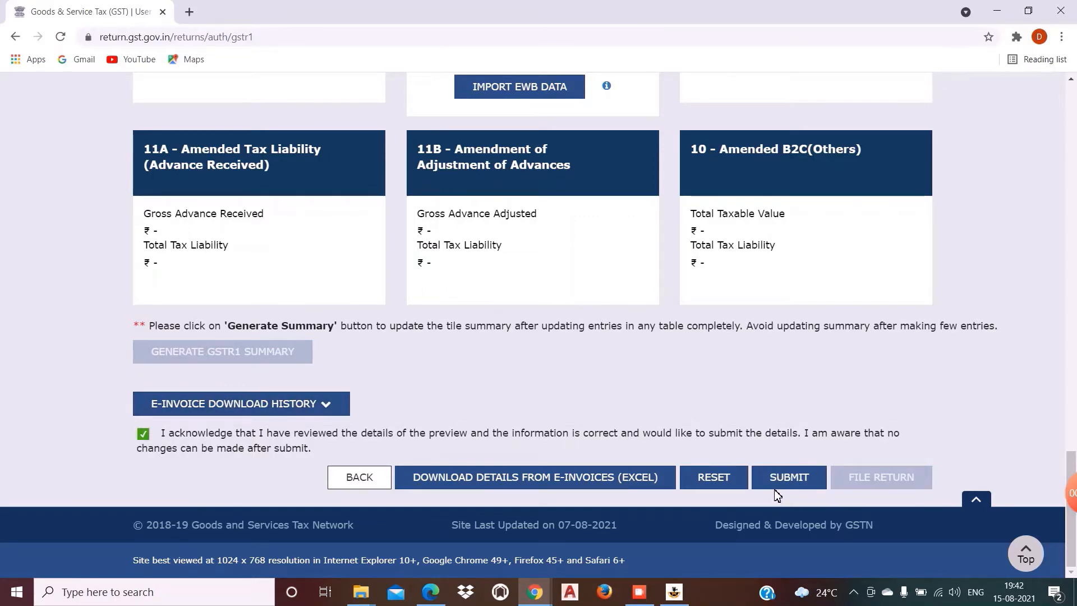
{"action": "left_click", "coordinate": [781, 477]}
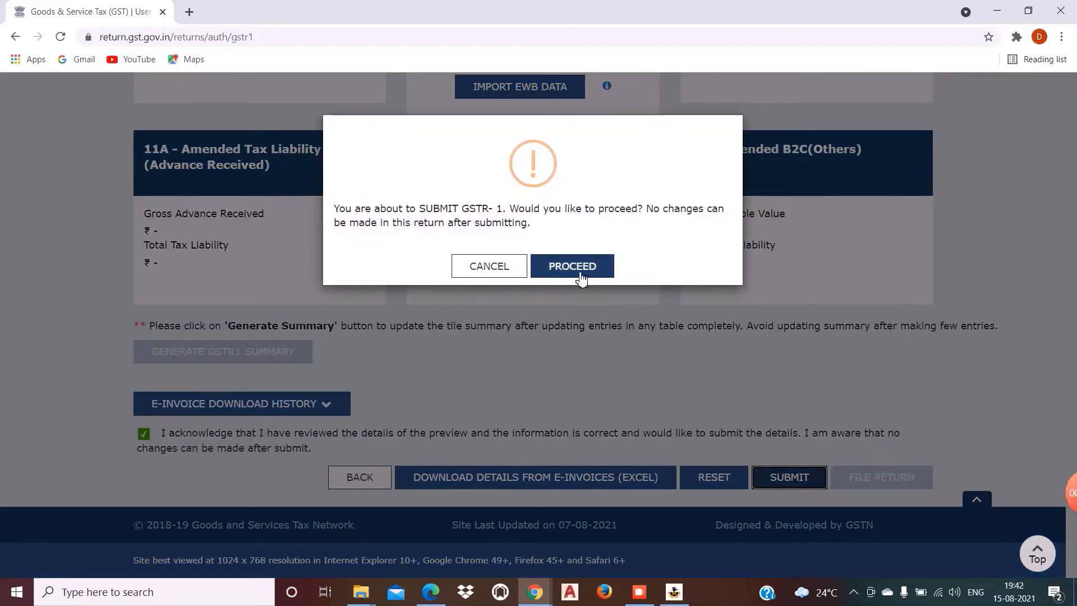
{"action": "left_click", "coordinate": [581, 277]}
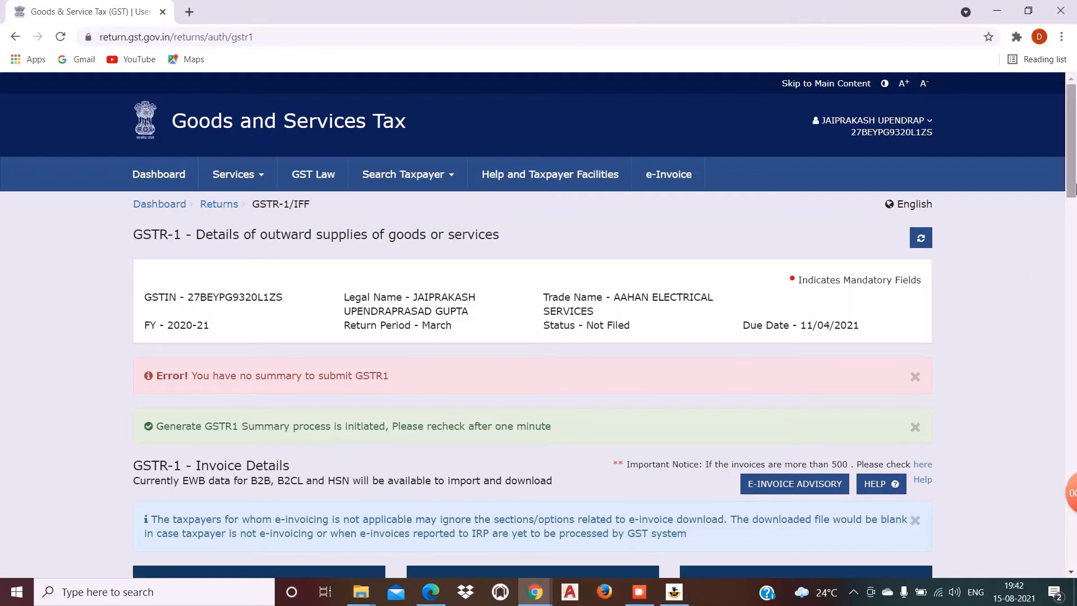
{"action": "left_click_drag", "start_coordinate": [1073, 188], "coordinate": [1073, 555]}
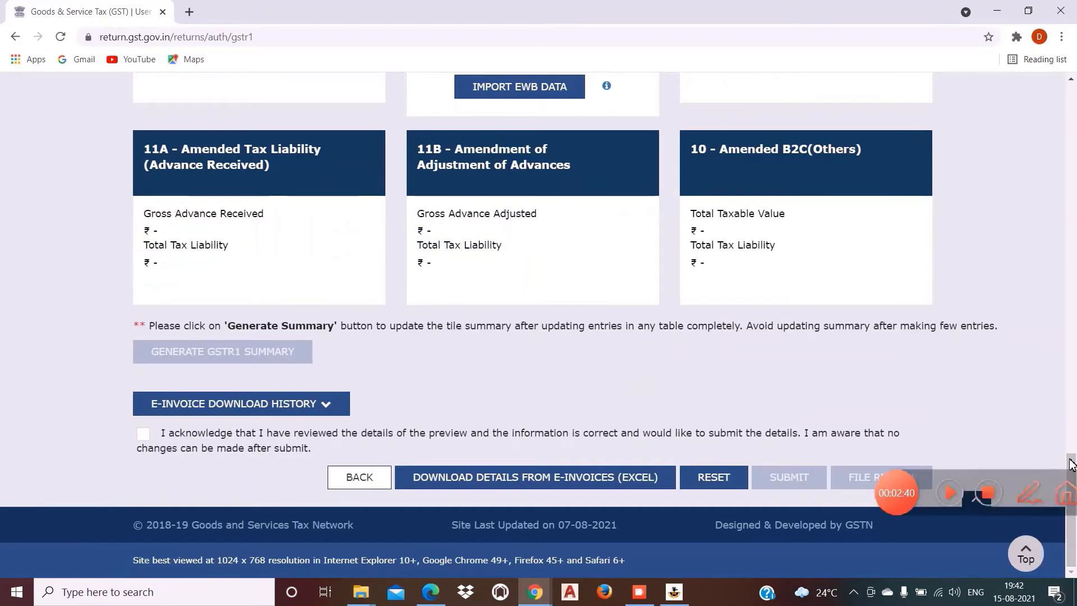
{"action": "left_click_drag", "start_coordinate": [1072, 468], "coordinate": [1072, 77]}
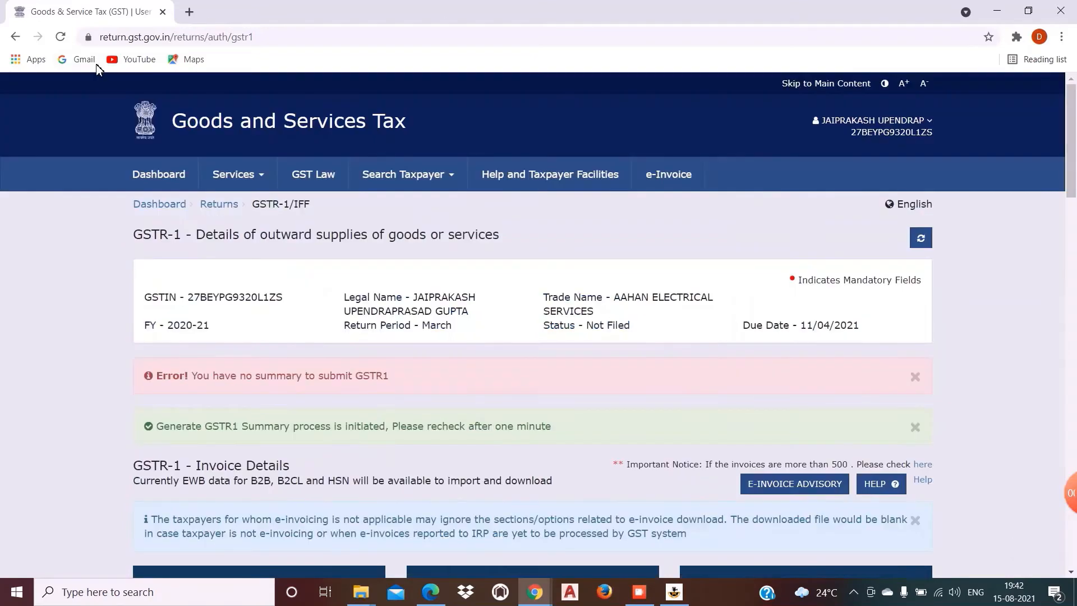
Step: Refresh the GSTR-1 page, resubmit it with the declaration ticked, then generate the summary again
{"action": "left_click", "coordinate": [58, 37]}
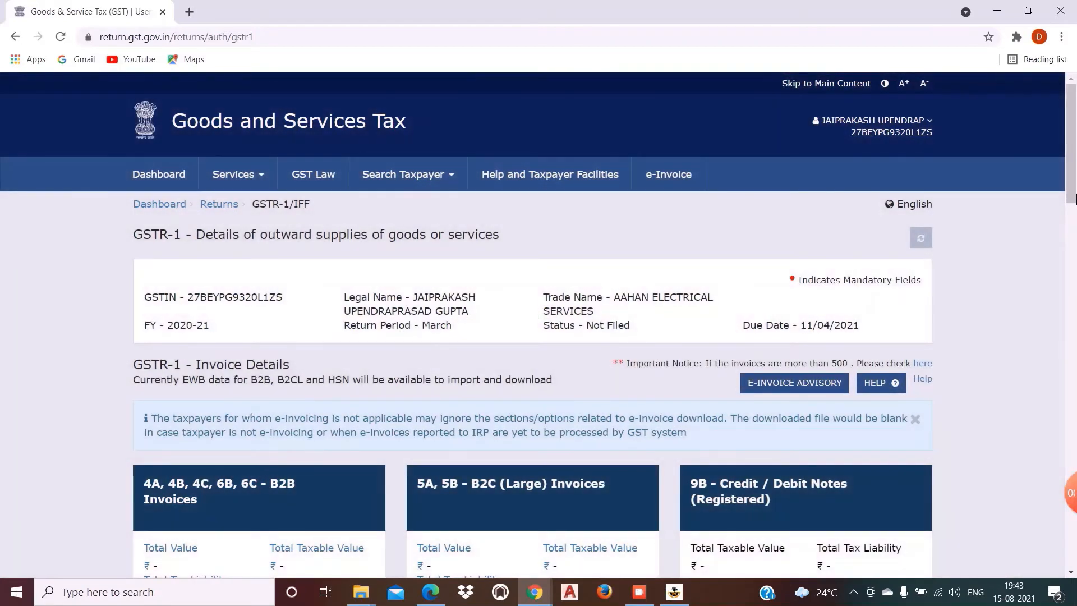
{"action": "left_click_drag", "start_coordinate": [1076, 197], "coordinate": [1074, 555]}
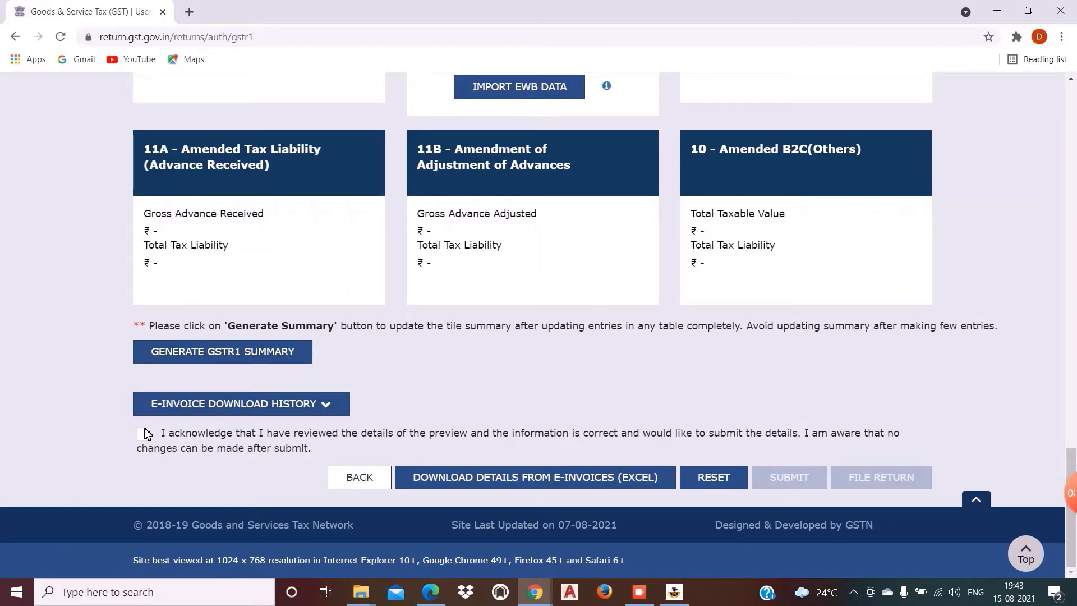
{"action": "left_click", "coordinate": [143, 433]}
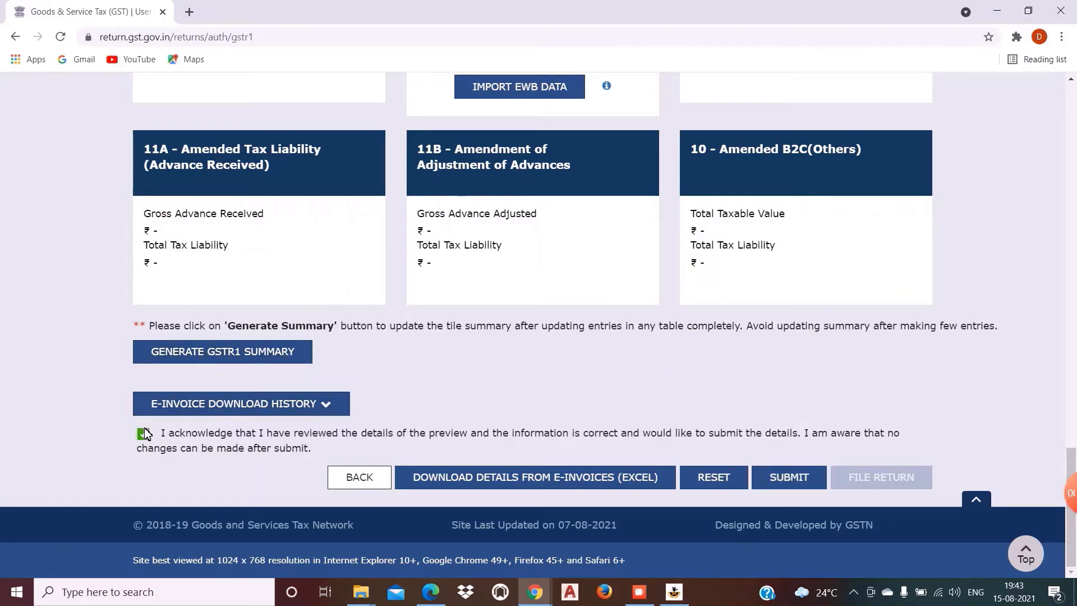
{"action": "left_click", "coordinate": [789, 481]}
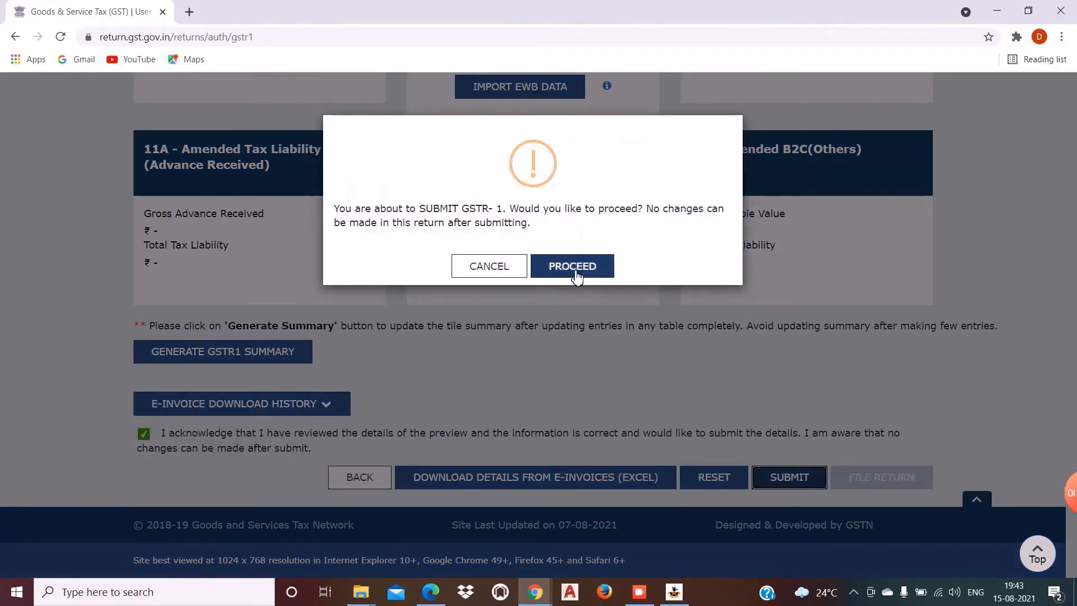
{"action": "left_click", "coordinate": [574, 267]}
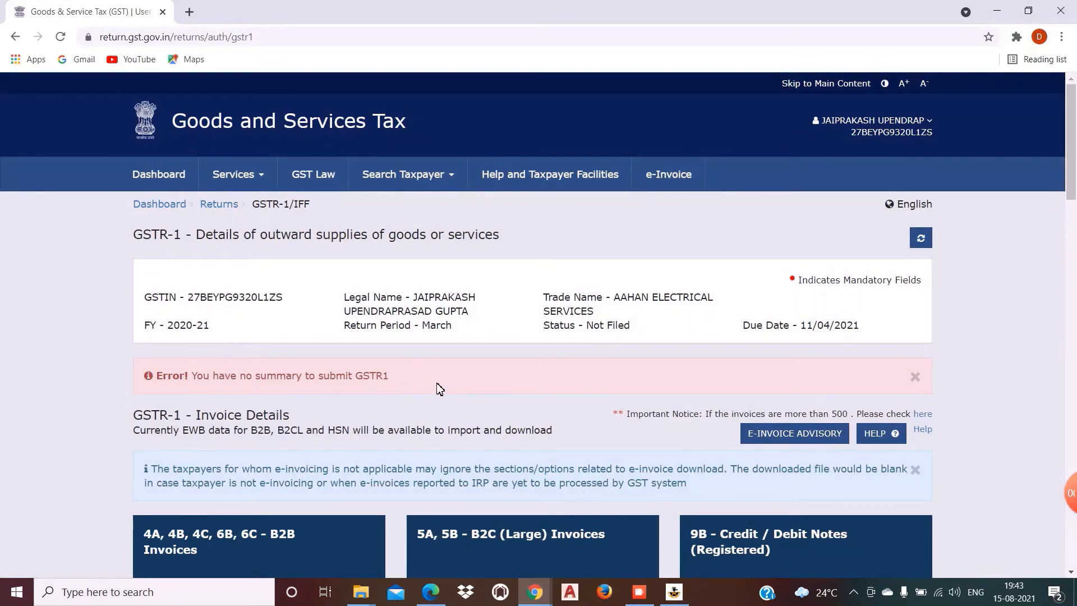
{"action": "left_click_drag", "start_coordinate": [1075, 163], "coordinate": [1074, 525]}
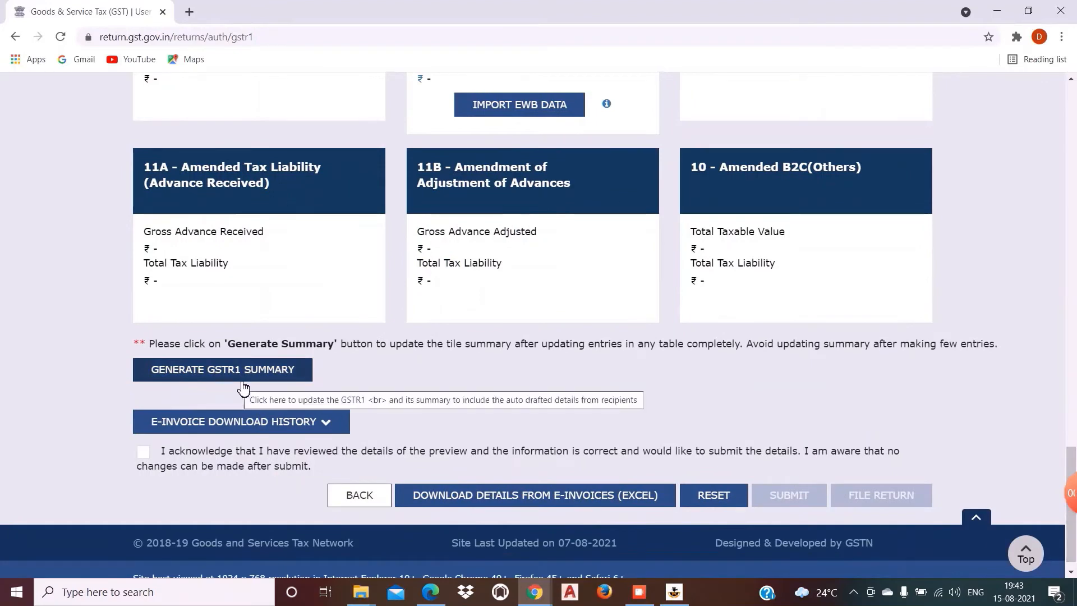
{"action": "left_click", "coordinate": [224, 371]}
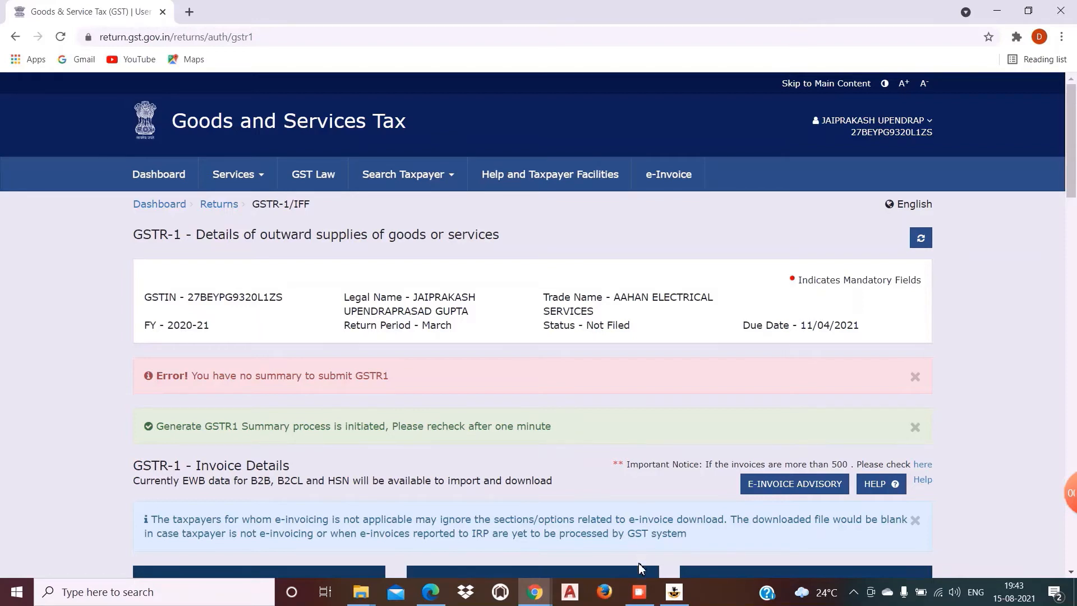
Step: Acknowledge the declaration and submit the March GSTR-1 again, confirming with Proceed
{"action": "left_click", "coordinate": [639, 592]}
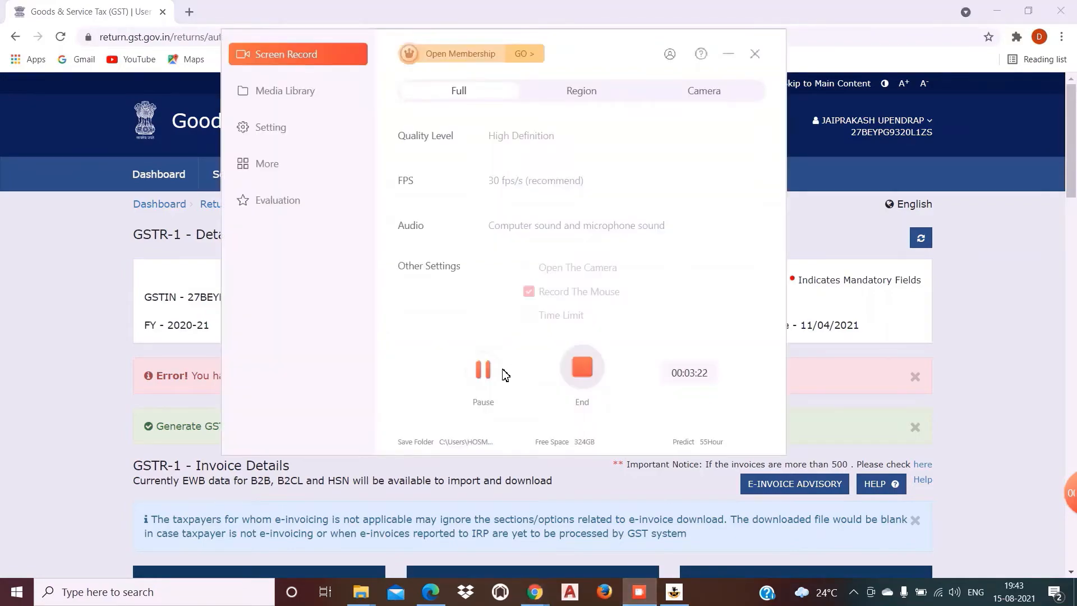
{"action": "left_click", "coordinate": [483, 370]}
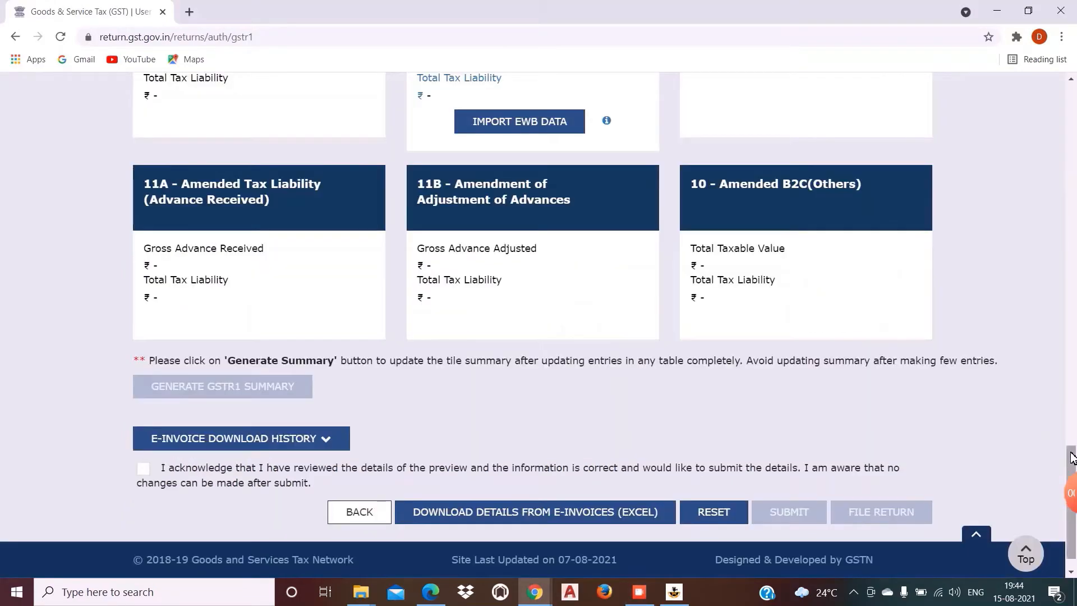
{"action": "scroll", "coordinate": [1049, 148], "scroll_direction": "up", "scroll_amount": 15}
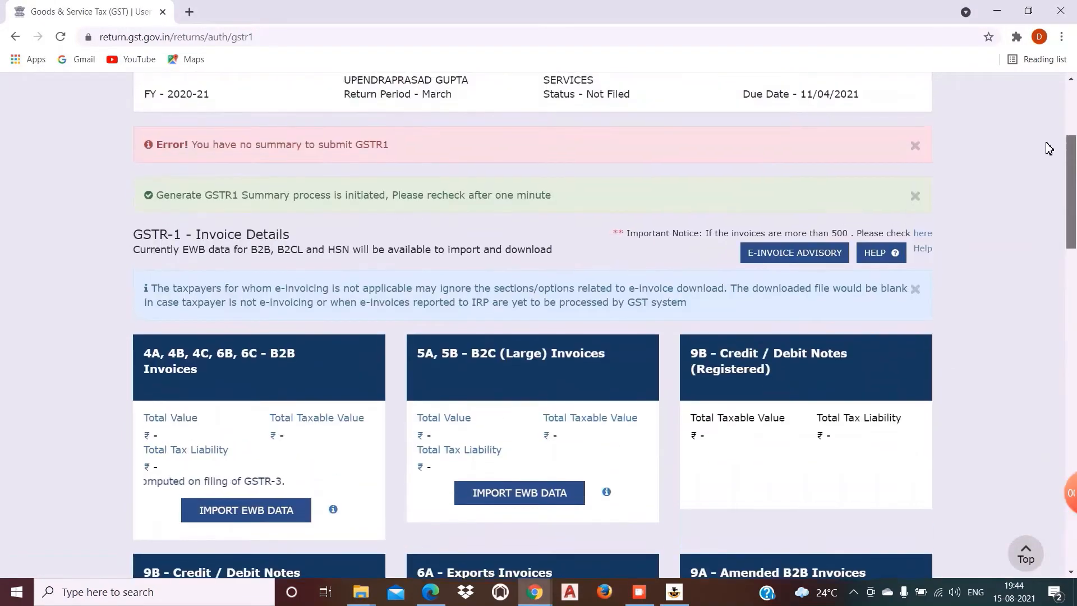
{"action": "left_click_drag", "start_coordinate": [1046, 143], "coordinate": [1036, 486]}
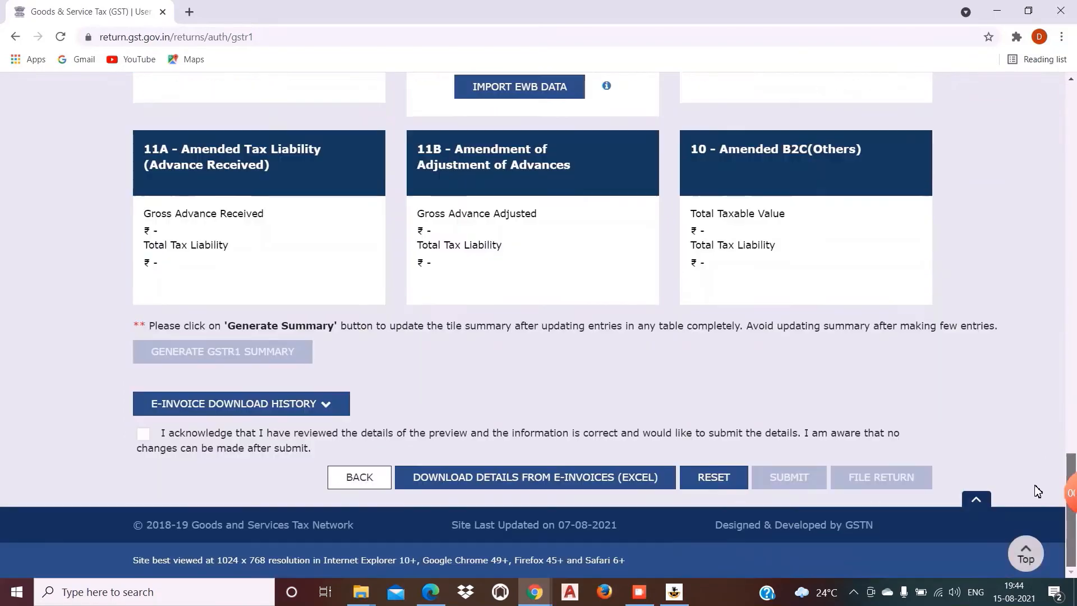
{"action": "left_click", "coordinate": [142, 436]}
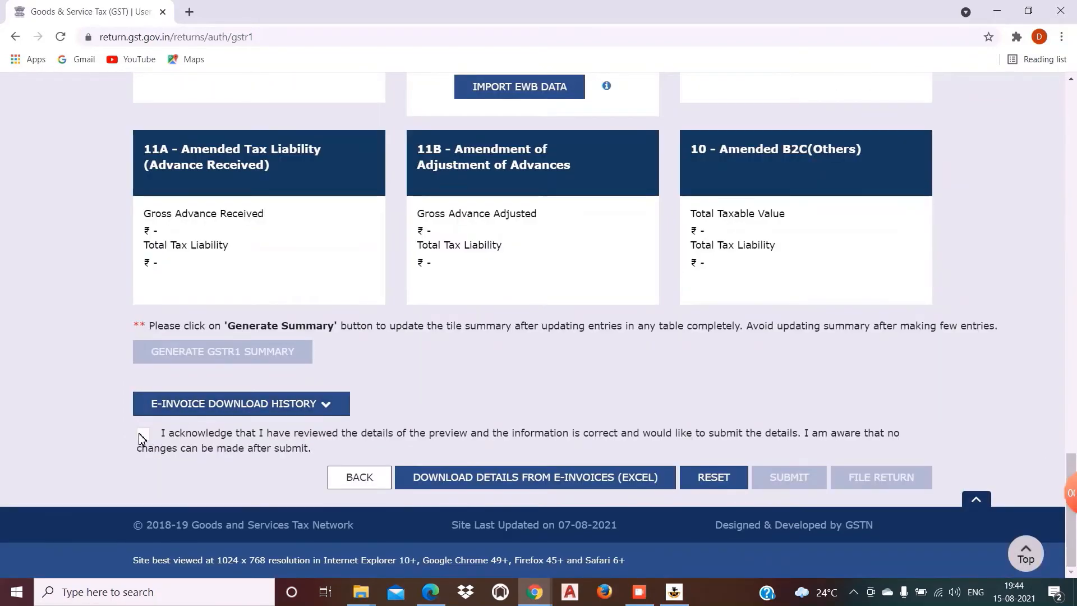
{"action": "left_click", "coordinate": [779, 476]}
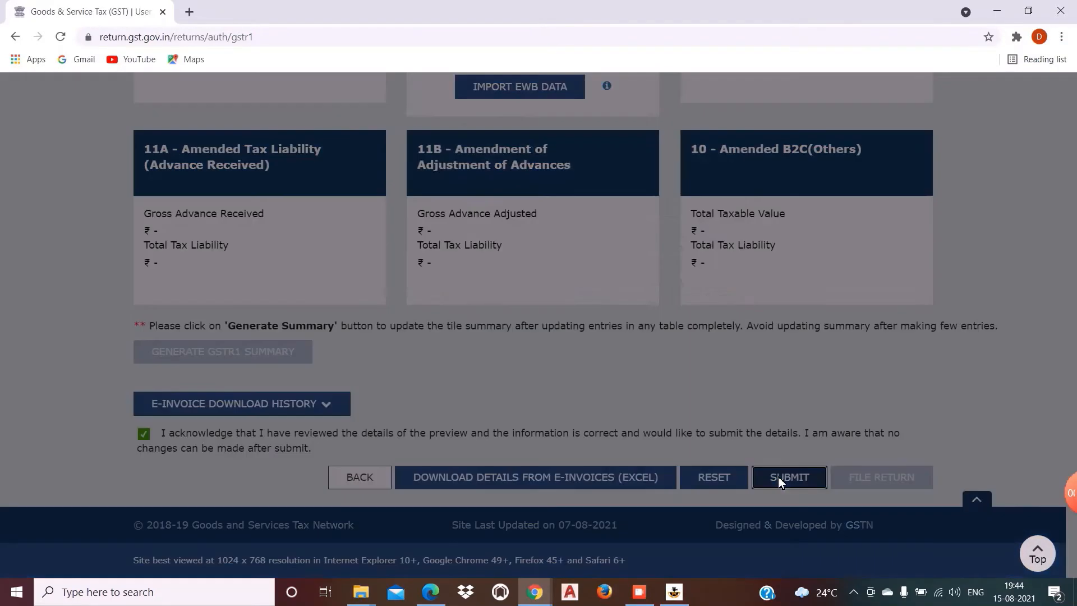
{"action": "left_click", "coordinate": [592, 275]}
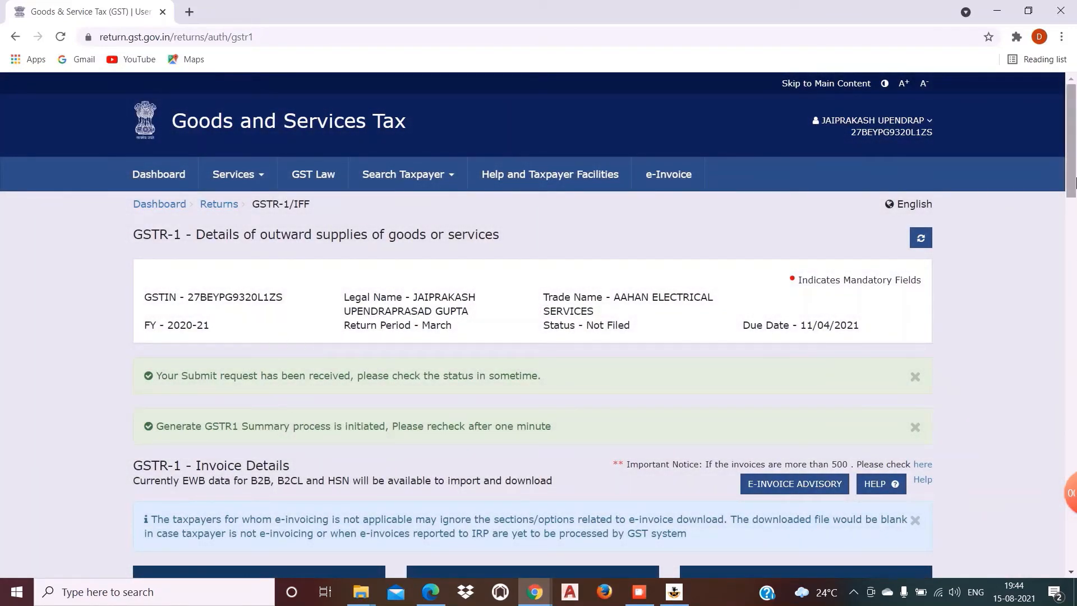
{"action": "left_click_drag", "start_coordinate": [1072, 115], "coordinate": [1072, 485]}
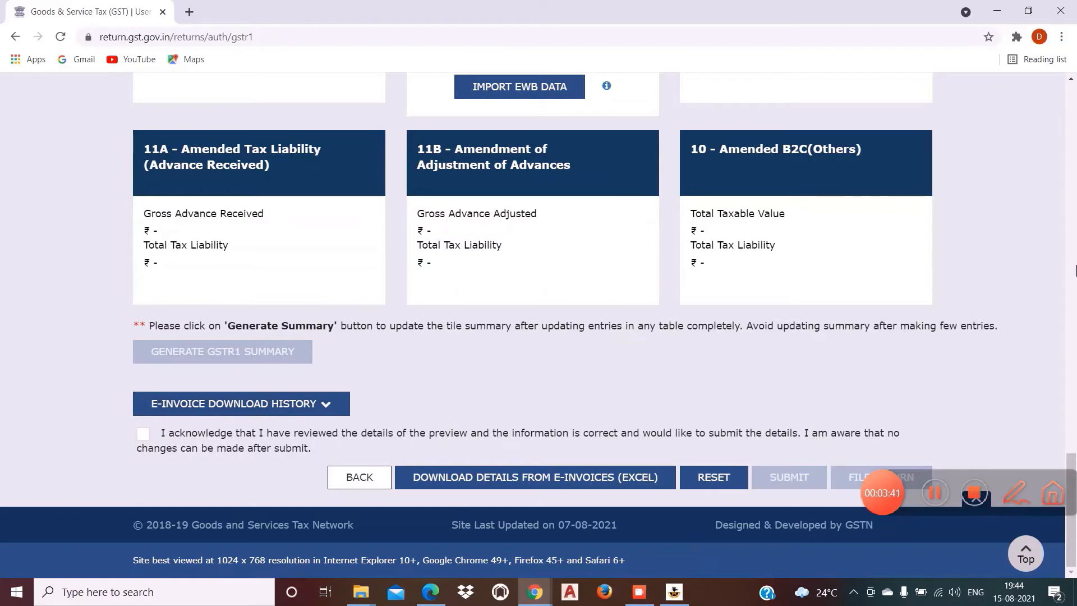
{"action": "left_click_drag", "start_coordinate": [1070, 454], "coordinate": [1071, 86]}
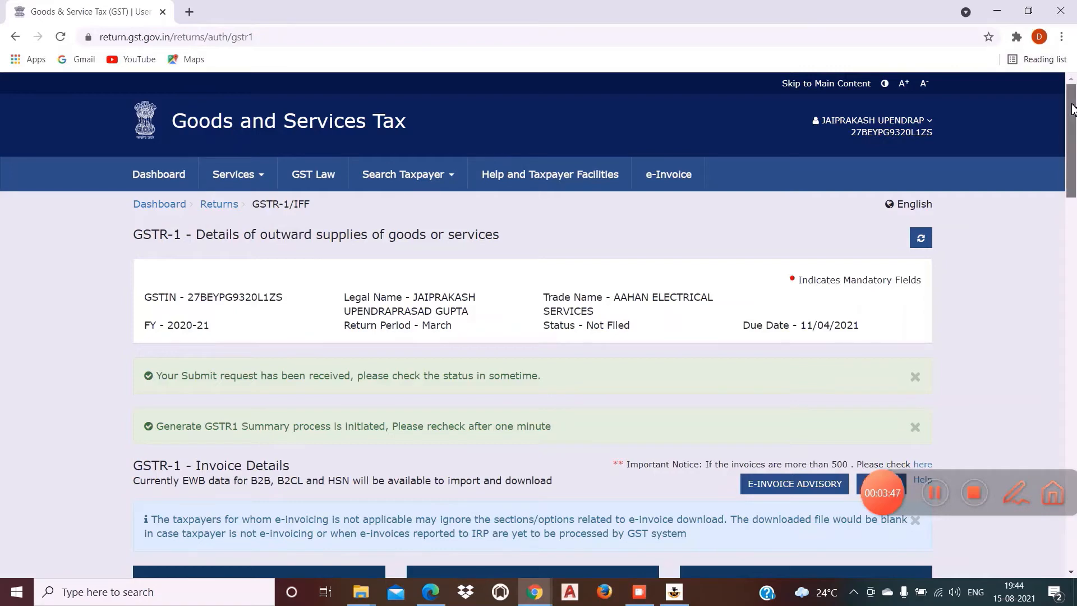
{"action": "left_click_drag", "start_coordinate": [1070, 95], "coordinate": [1075, 478]}
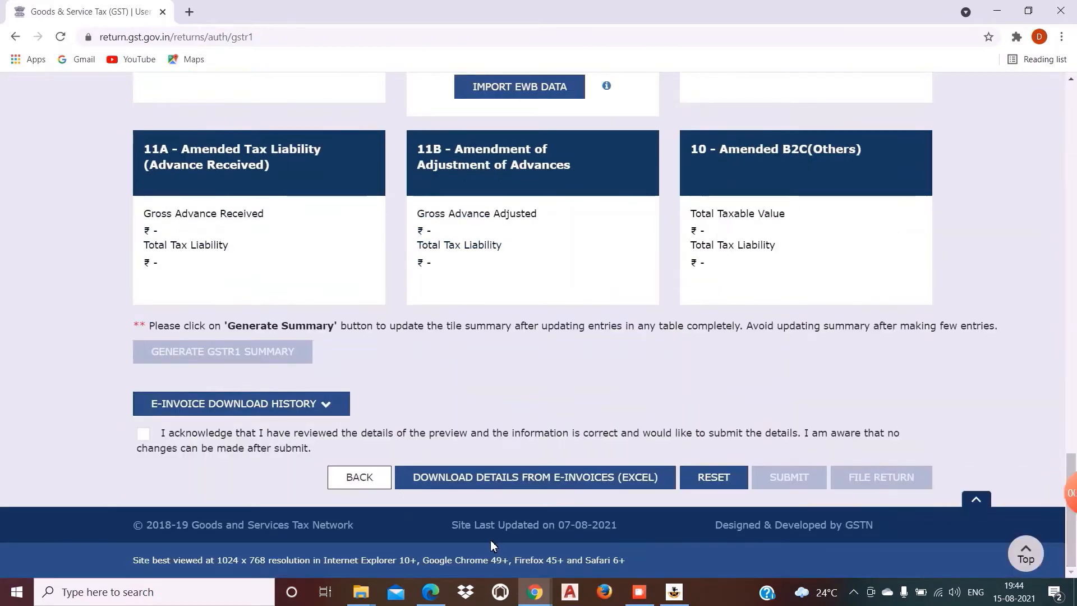
Step: Go back and search returns for 2020-21, Quarter 4 (Jan - Mar), period March
{"action": "left_click", "coordinate": [350, 477]}
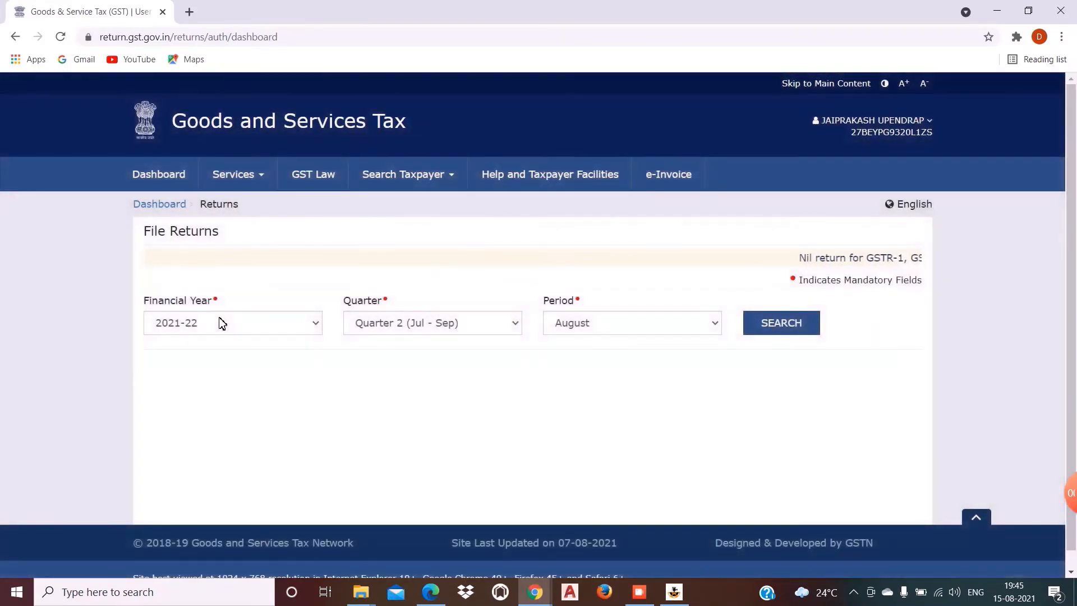
{"action": "left_click", "coordinate": [221, 323]}
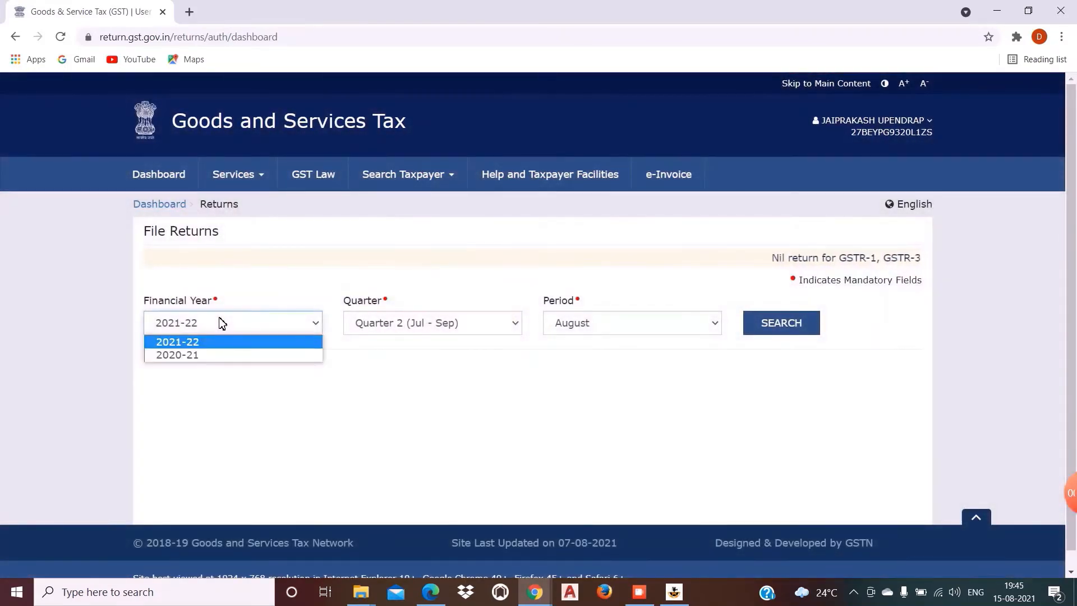
{"action": "left_click", "coordinate": [212, 354]}
{"action": "left_click", "coordinate": [396, 327]}
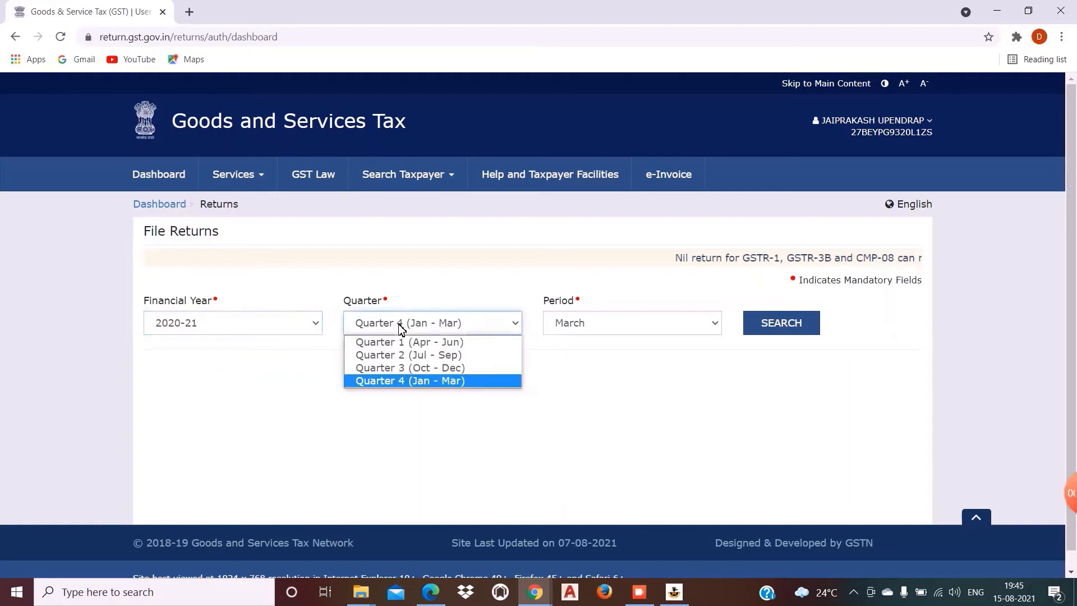
{"action": "left_click", "coordinate": [392, 380]}
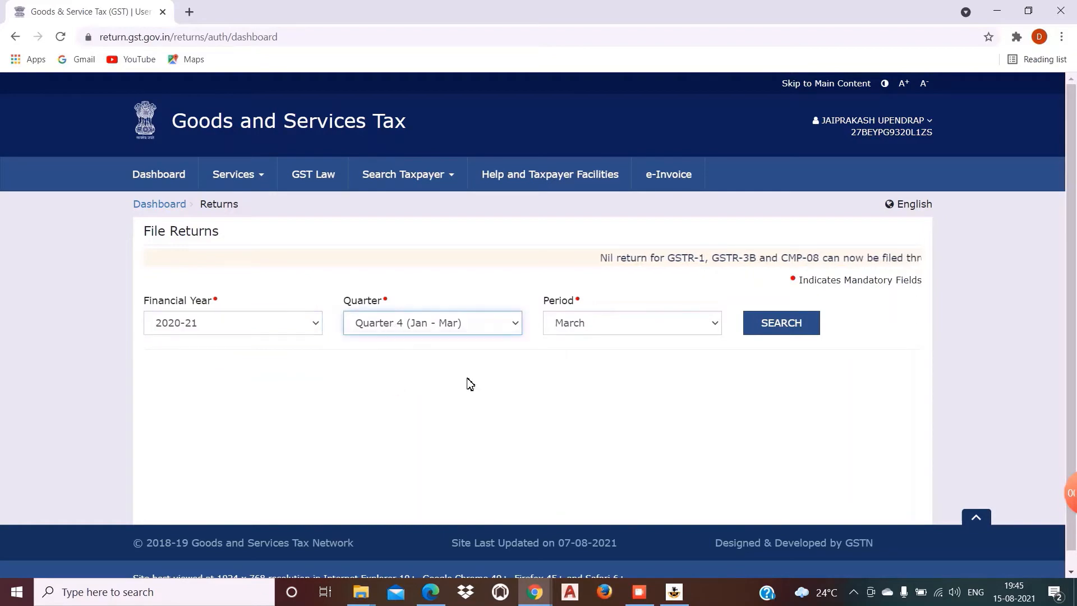
{"action": "left_click", "coordinate": [583, 327]}
{"action": "left_click", "coordinate": [580, 369]}
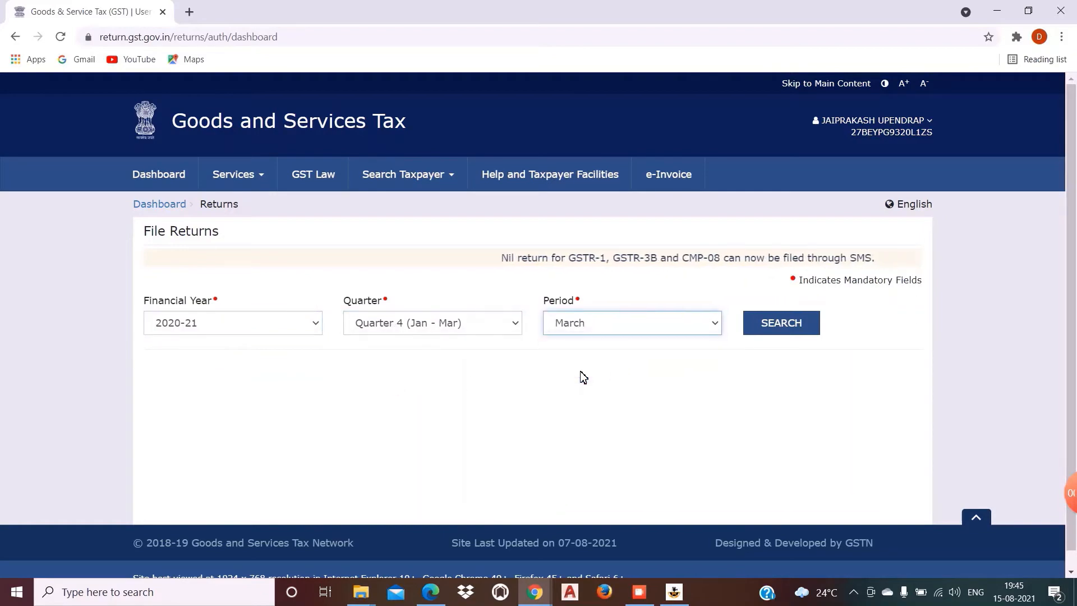
{"action": "left_click", "coordinate": [778, 330]}
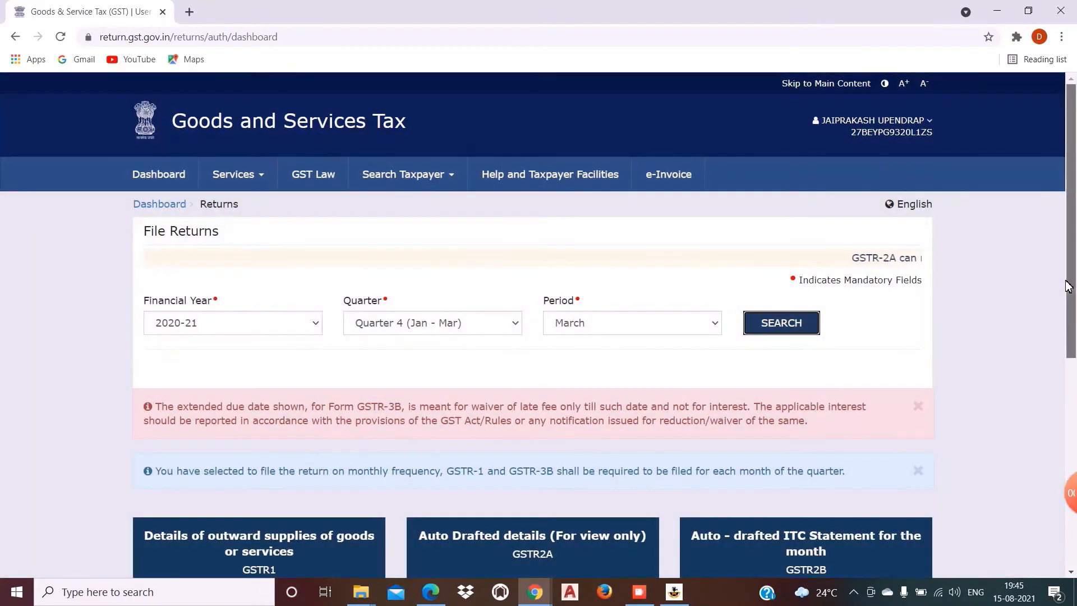
{"action": "left_click_drag", "start_coordinate": [1070, 301], "coordinate": [1075, 499]}
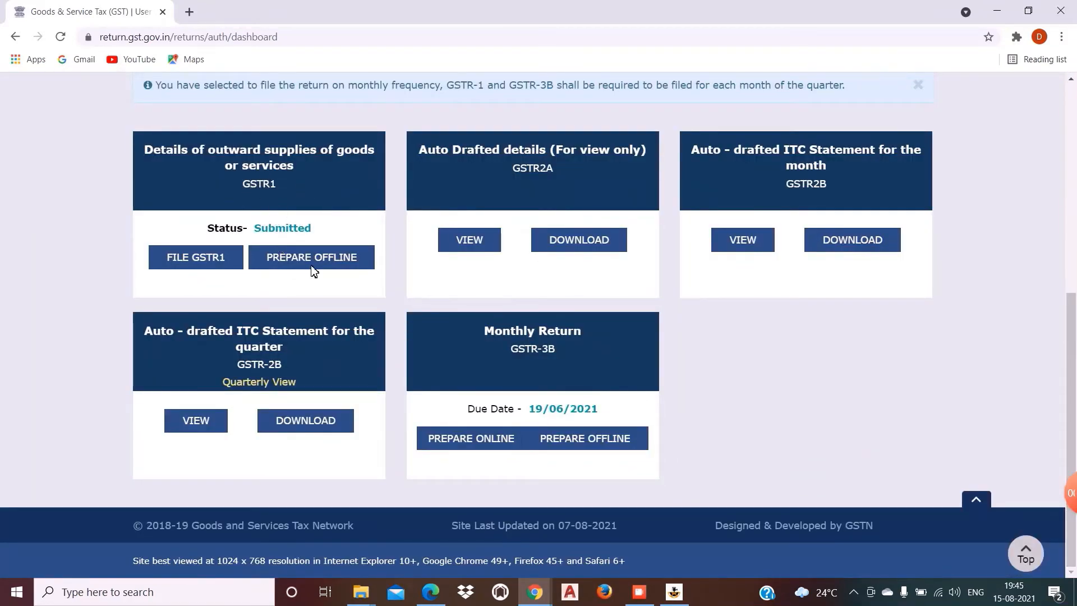
Step: Start the March 2020-21 GSTR-3B online, dismiss the late-fee notice, and continue as a non-nil return
{"action": "left_click", "coordinate": [477, 444]}
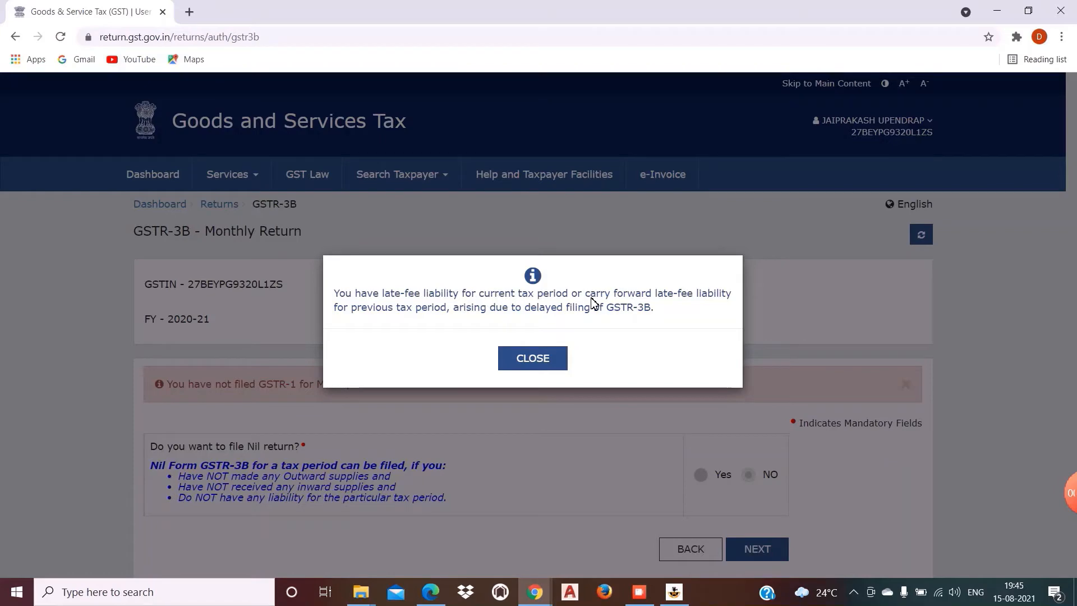
{"action": "left_click", "coordinate": [539, 365]}
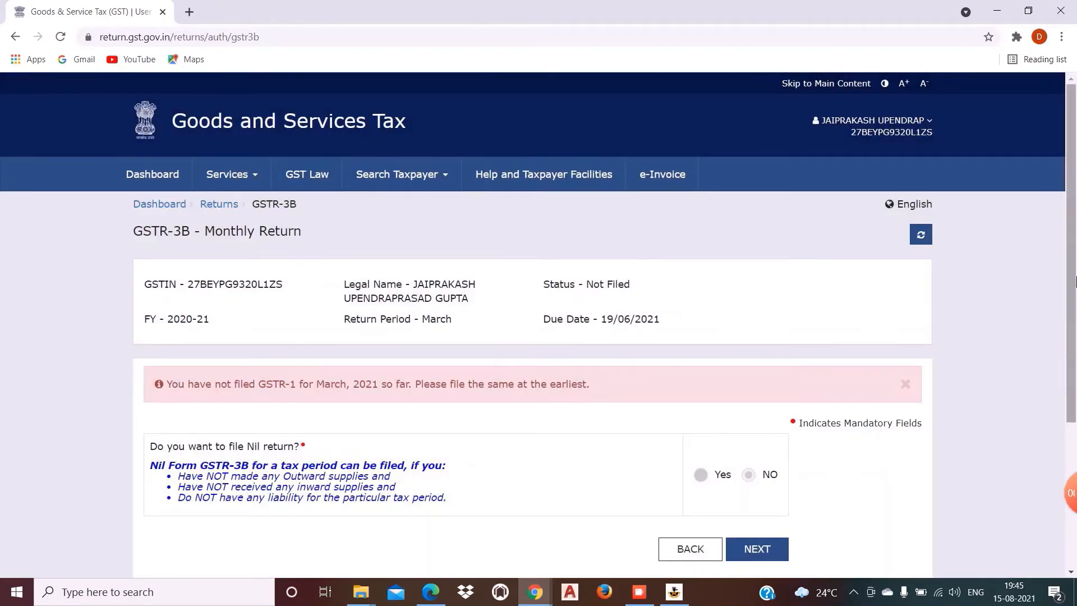
{"action": "left_click_drag", "start_coordinate": [1074, 282], "coordinate": [1074, 431]}
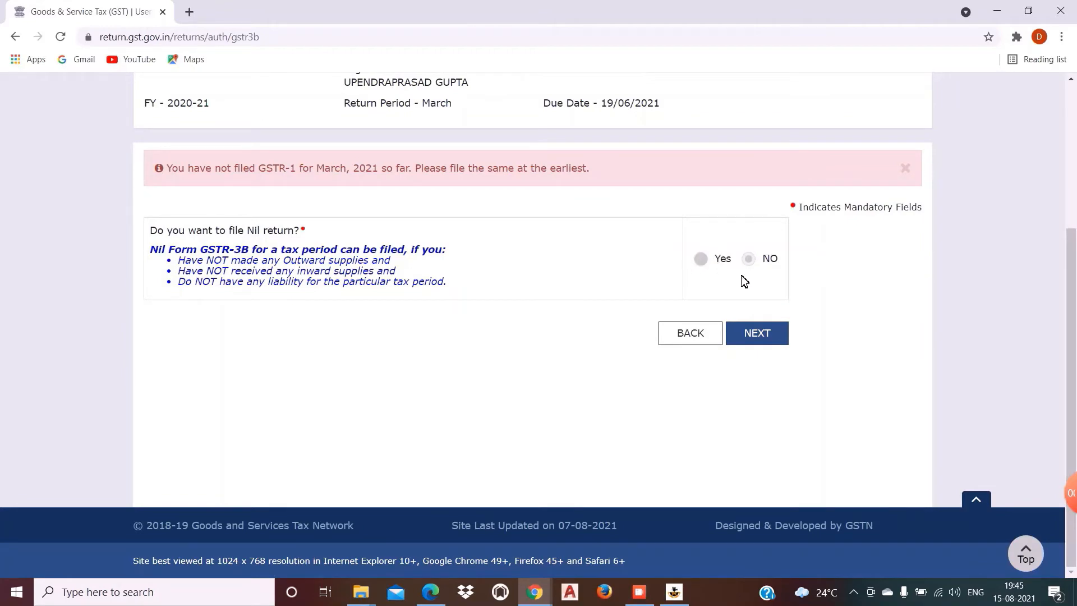
{"action": "left_click", "coordinate": [764, 334]}
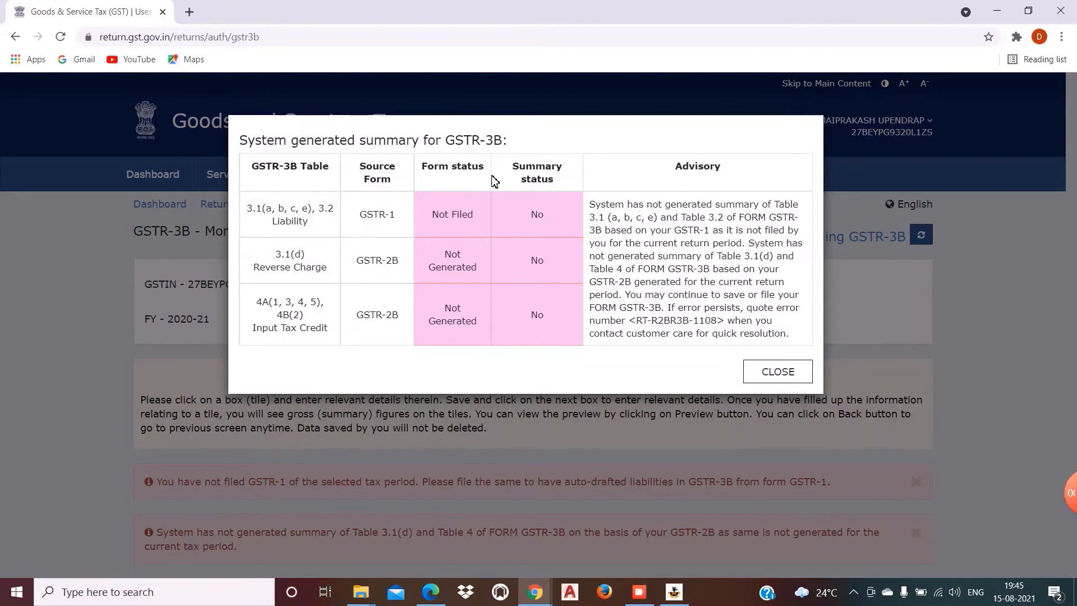
Step: Close the system summary and save the GSTR-3B, leaving ₹250 Central and ₹250 State/UT late fee
{"action": "left_click", "coordinate": [773, 370]}
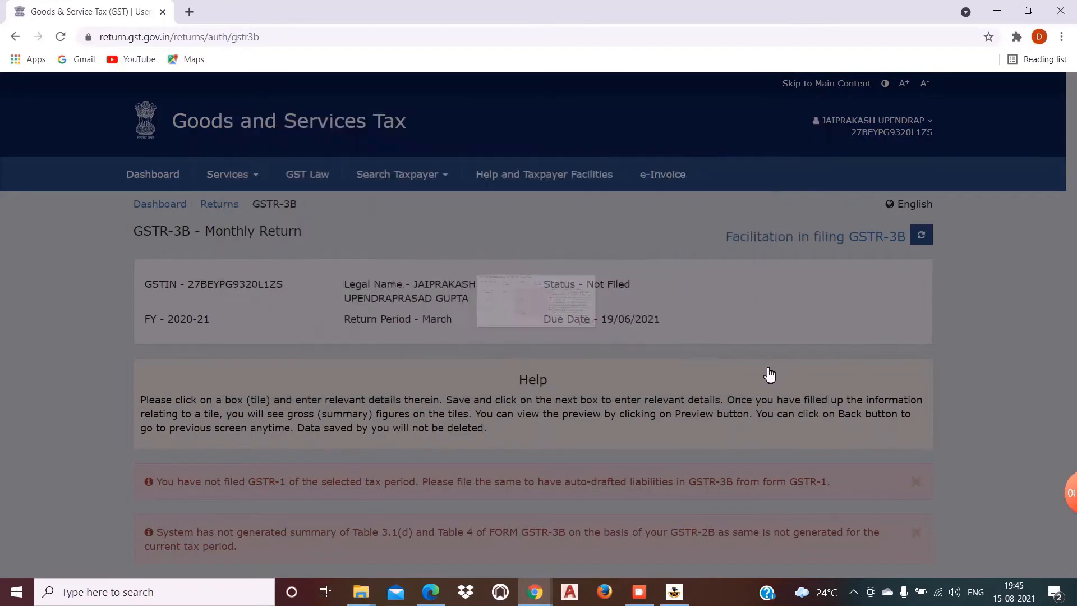
{"action": "left_click_drag", "start_coordinate": [1073, 145], "coordinate": [1073, 428]}
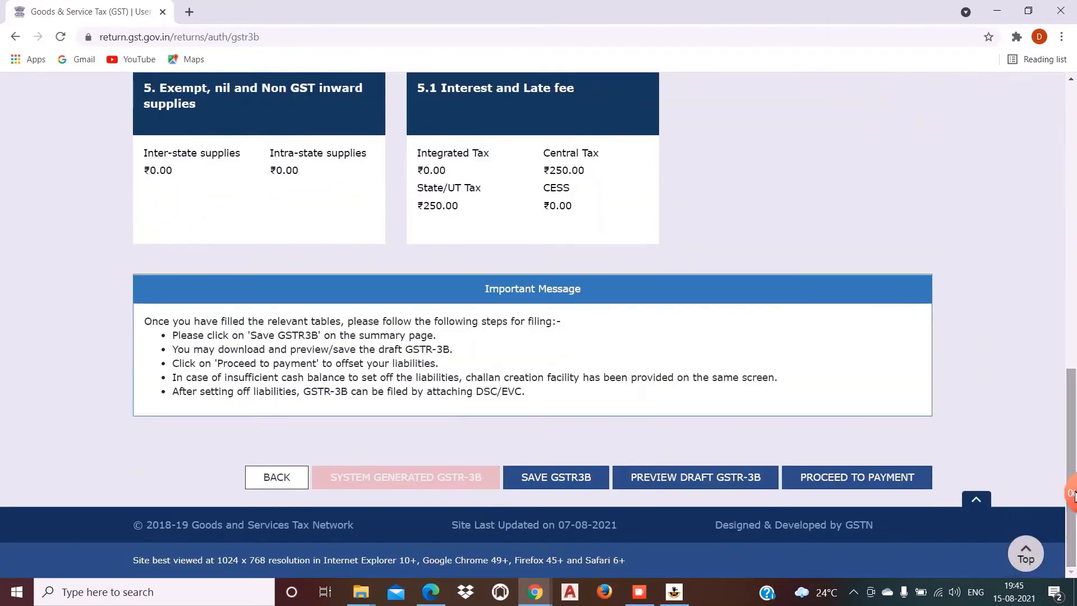
{"action": "left_click", "coordinate": [558, 477]}
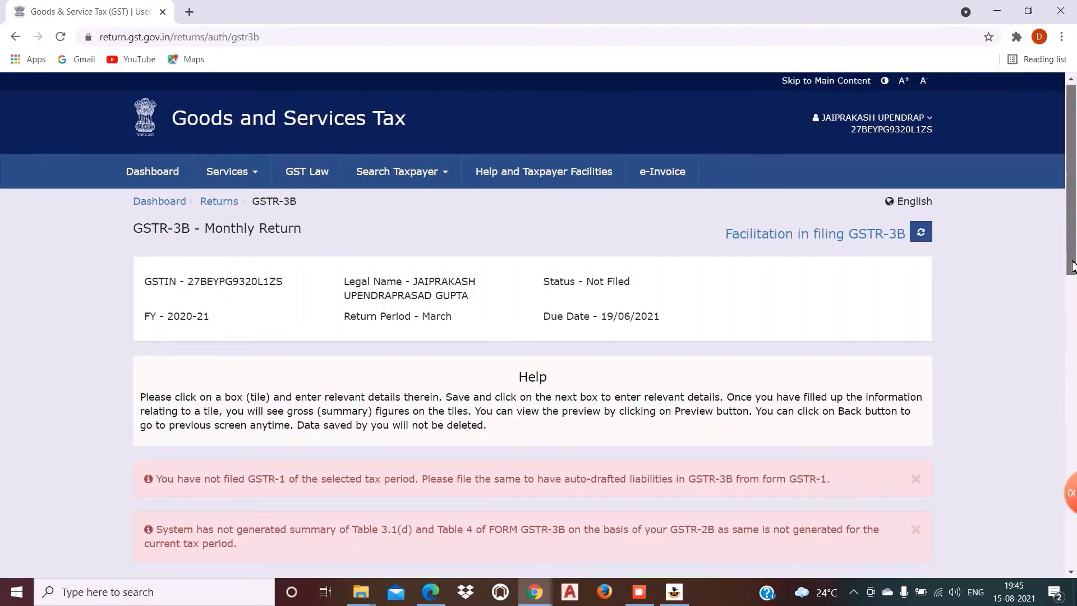
{"action": "left_click_drag", "start_coordinate": [1073, 264], "coordinate": [1074, 324]}
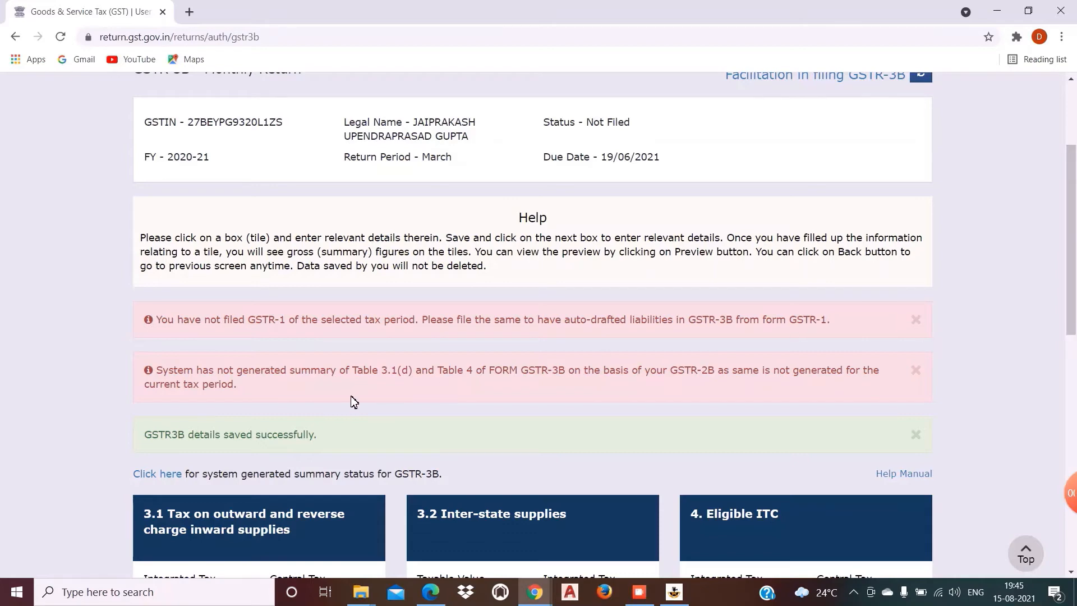
{"action": "left_click_drag", "start_coordinate": [1076, 311], "coordinate": [1075, 545]}
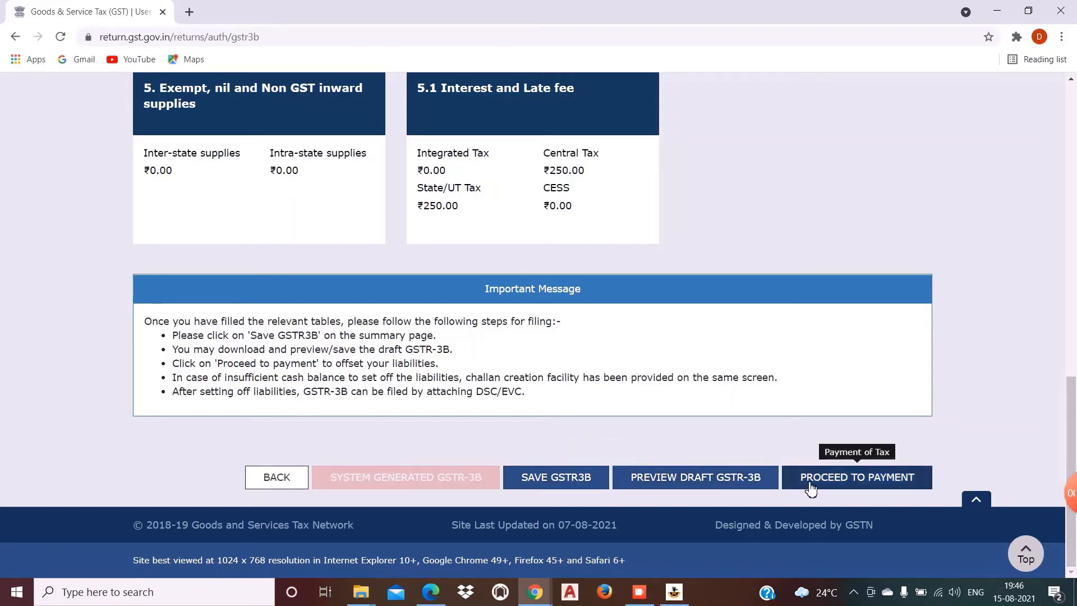
Step: Download the draft GSTR-3B PDF, scroll through it, then close the PDF tab
{"action": "left_click", "coordinate": [714, 486]}
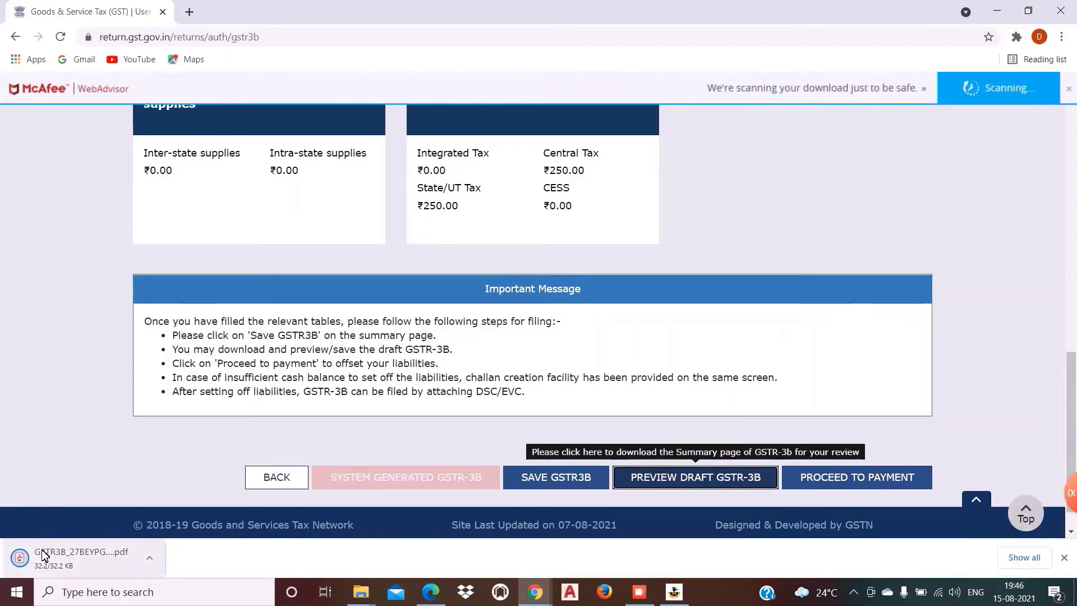
{"action": "left_click", "coordinate": [44, 555]}
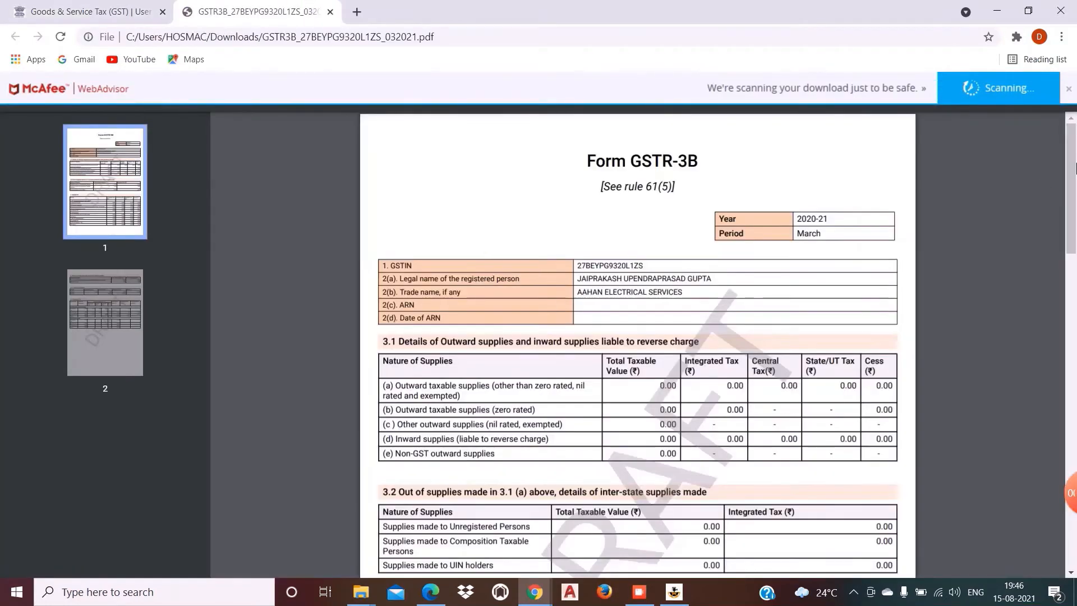
{"action": "mouse_move", "coordinate": [1075, 163]}
{"action": "left_mouse_down"}
{"action": "mouse_move", "coordinate": [1075, 472]}
{"action": "mouse_move", "coordinate": [1074, 160]}
{"action": "left_mouse_up"}
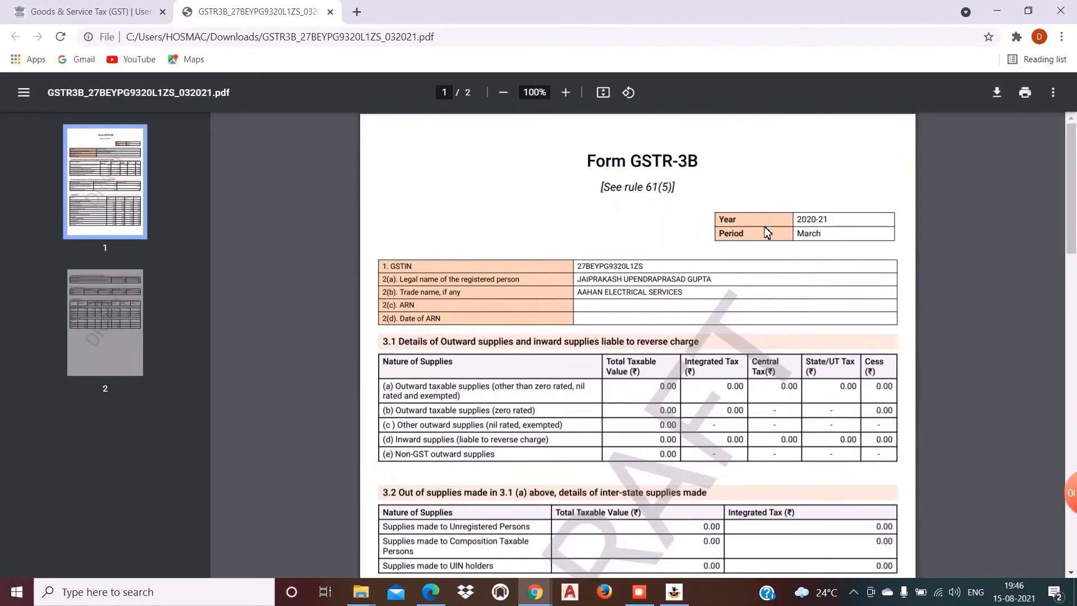
{"action": "left_click", "coordinate": [331, 12]}
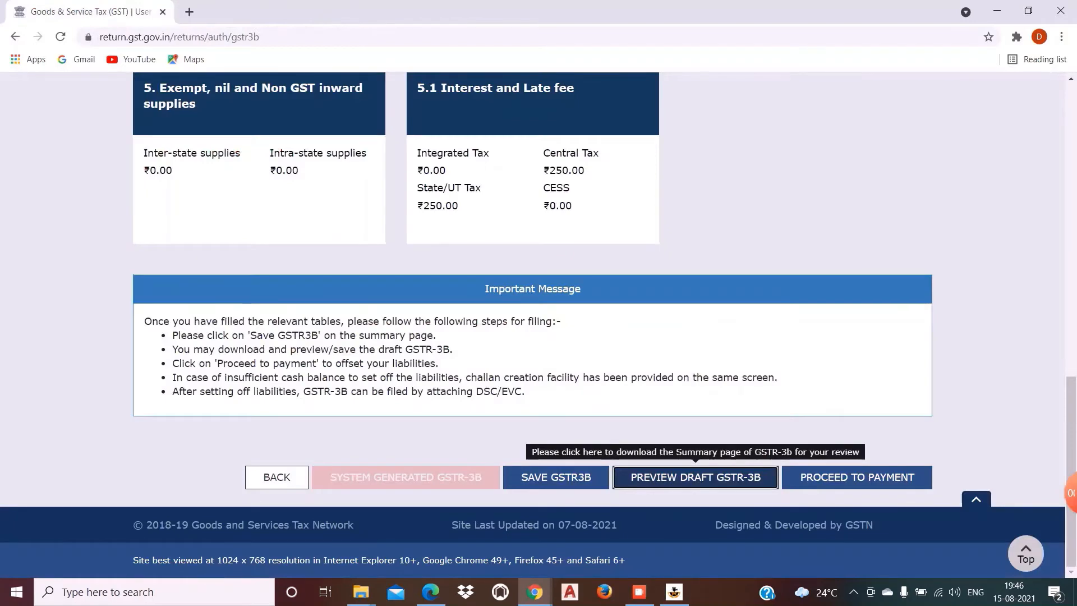
Step: Proceed to payment and view the 6.1 Payment of tax late-fee columns, ₹250 Central and ₹250 State/UT
{"action": "left_click", "coordinate": [878, 482]}
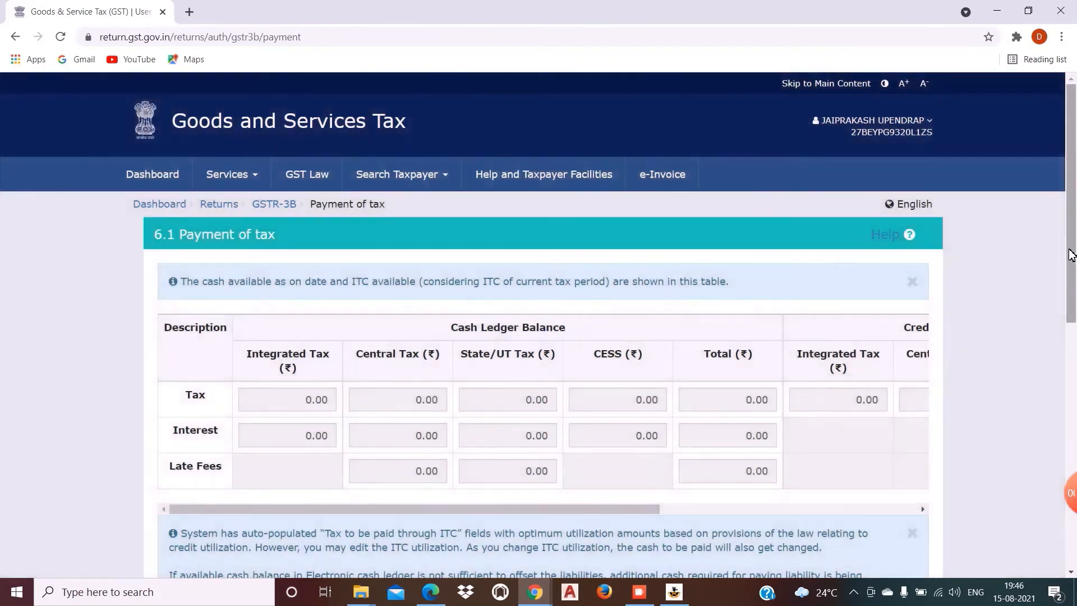
{"action": "left_click_drag", "start_coordinate": [1072, 255], "coordinate": [1076, 483]}
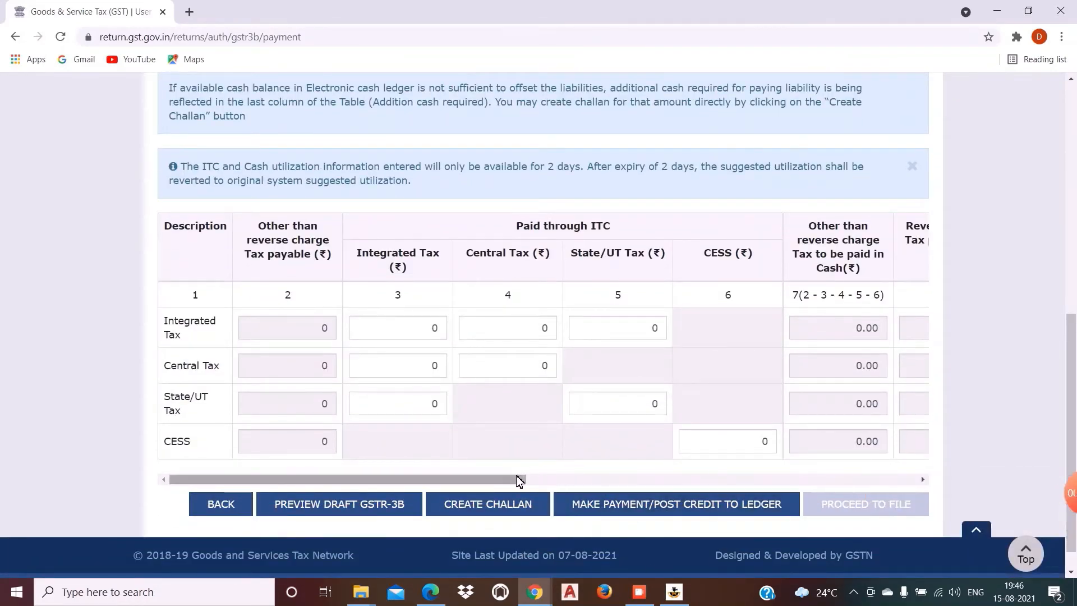
{"action": "left_click_drag", "start_coordinate": [511, 478], "coordinate": [957, 505]}
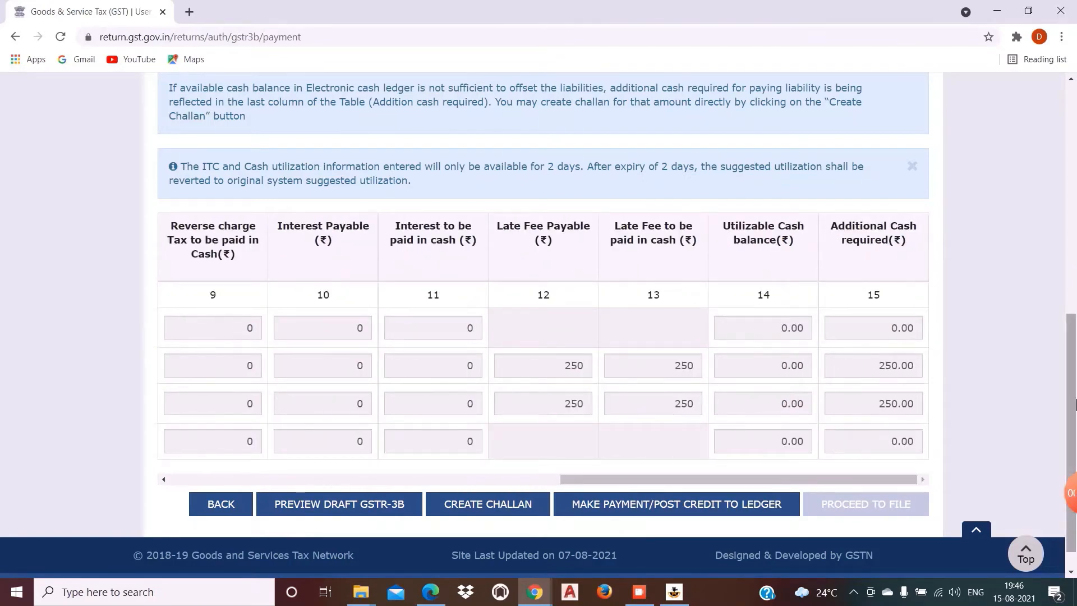
{"action": "scroll", "coordinate": [501, 451], "scroll_direction": "down", "scroll_amount": 1}
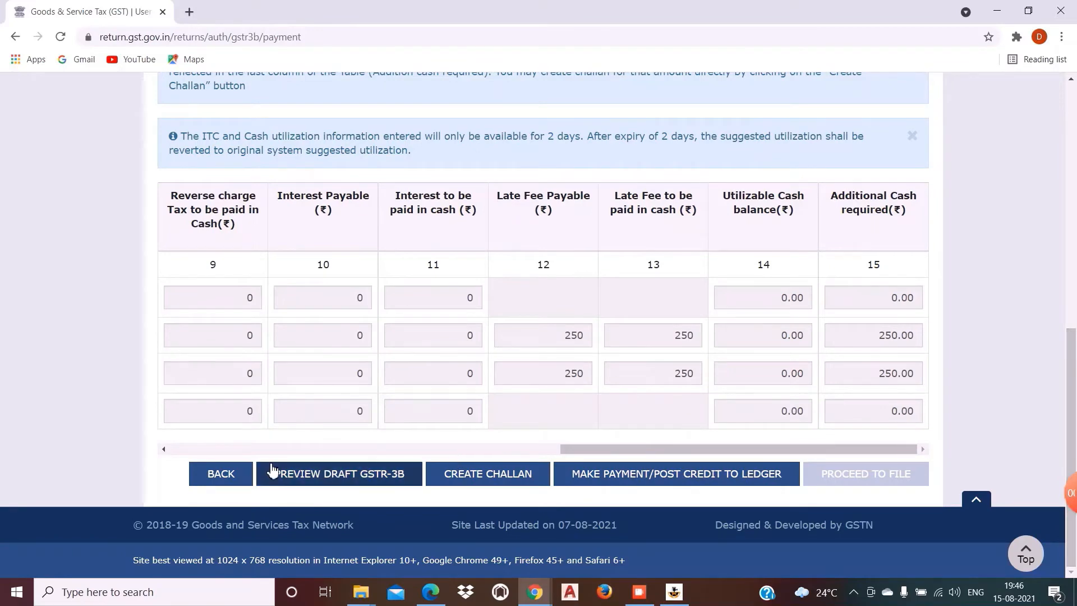
Step: Create a challan and scroll to its ₹250 CGST and ₹250 Maharashtra SGST amounts and Payment Modes
{"action": "left_click", "coordinate": [483, 477]}
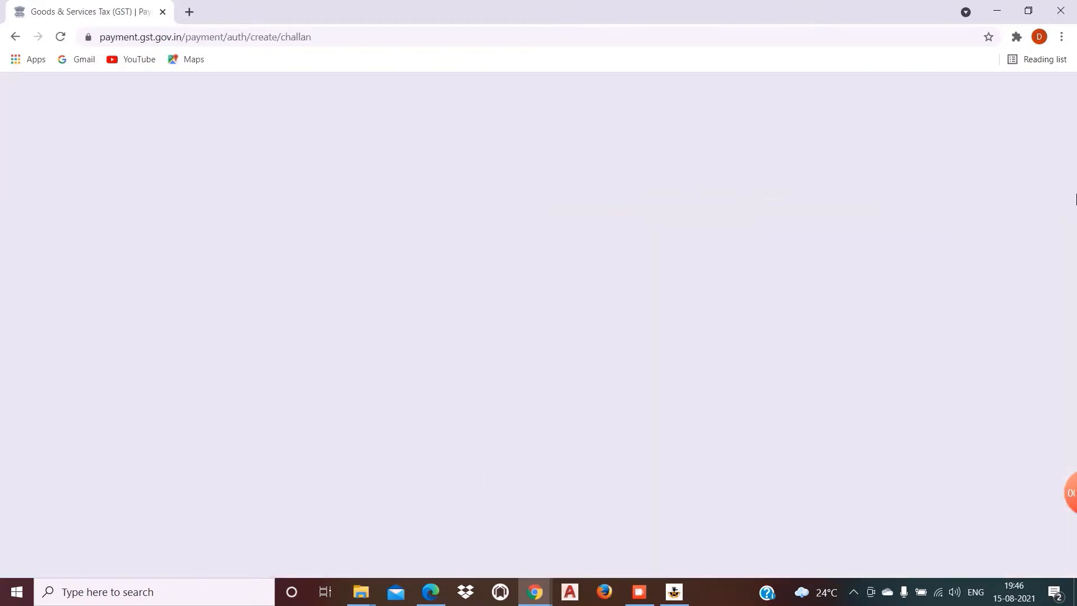
{"action": "scroll", "coordinate": [805, 301], "scroll_direction": "down", "scroll_amount": 5}
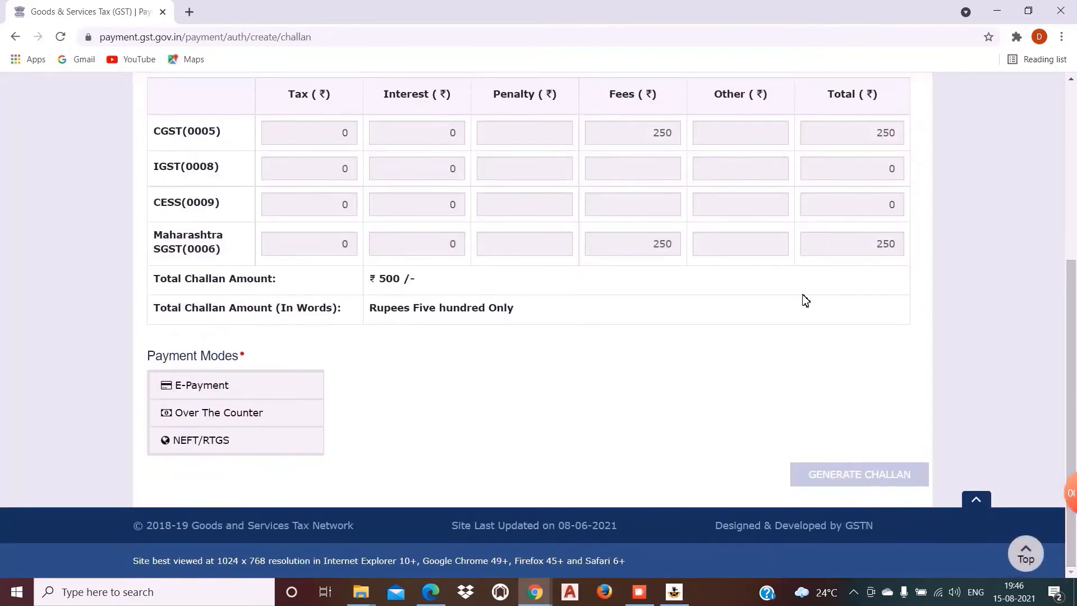
{"action": "left_click_drag", "start_coordinate": [1074, 380], "coordinate": [277, 371]}
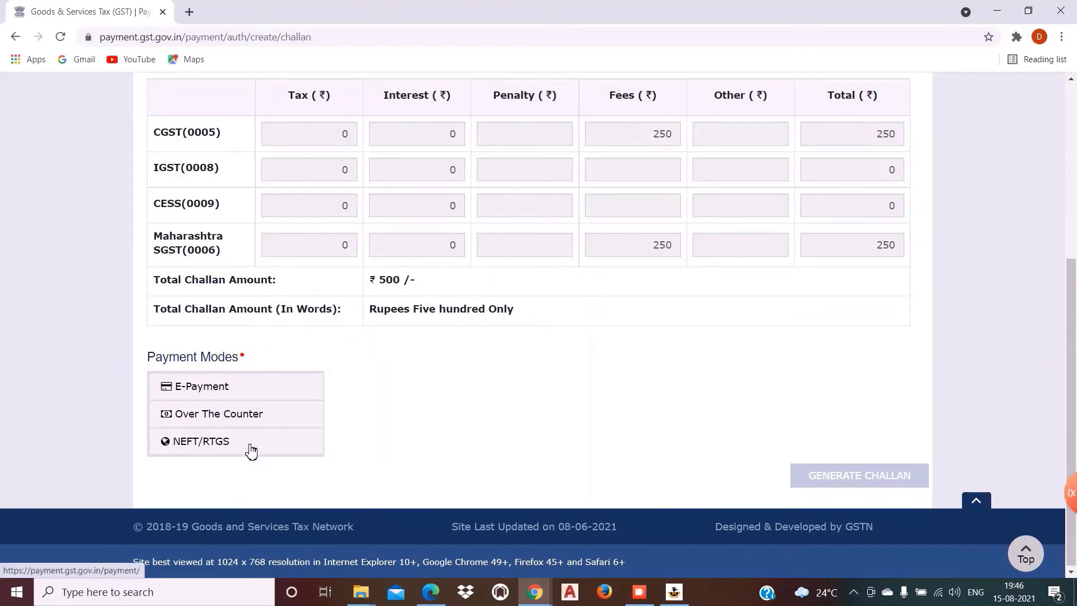
{"action": "mouse_move", "coordinate": [1073, 336]}
{"action": "left_mouse_down"}
{"action": "mouse_move", "coordinate": [1073, 189]}
{"action": "mouse_move", "coordinate": [1073, 336]}
{"action": "left_mouse_up"}
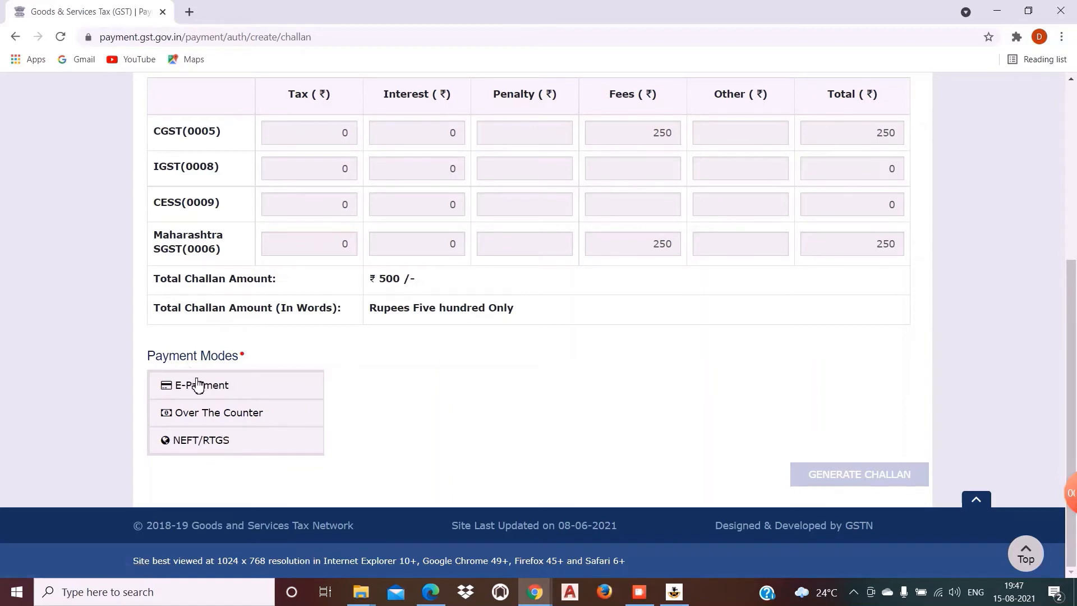
Step: Generate the ₹500 challan with E-Payment mode and review its deposit details
{"action": "left_click", "coordinate": [283, 394]}
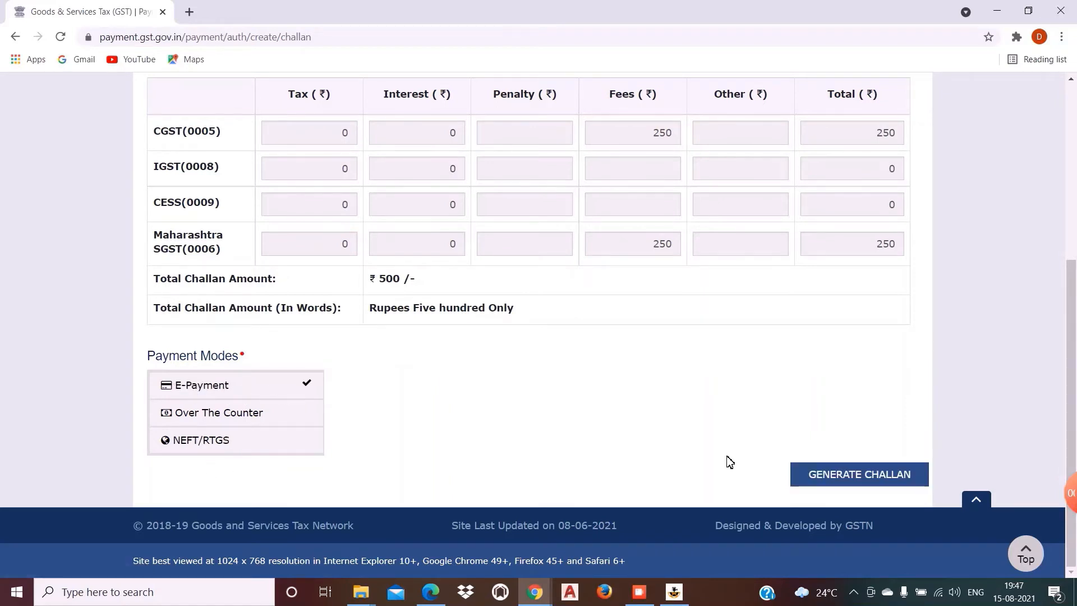
{"action": "left_click", "coordinate": [825, 474]}
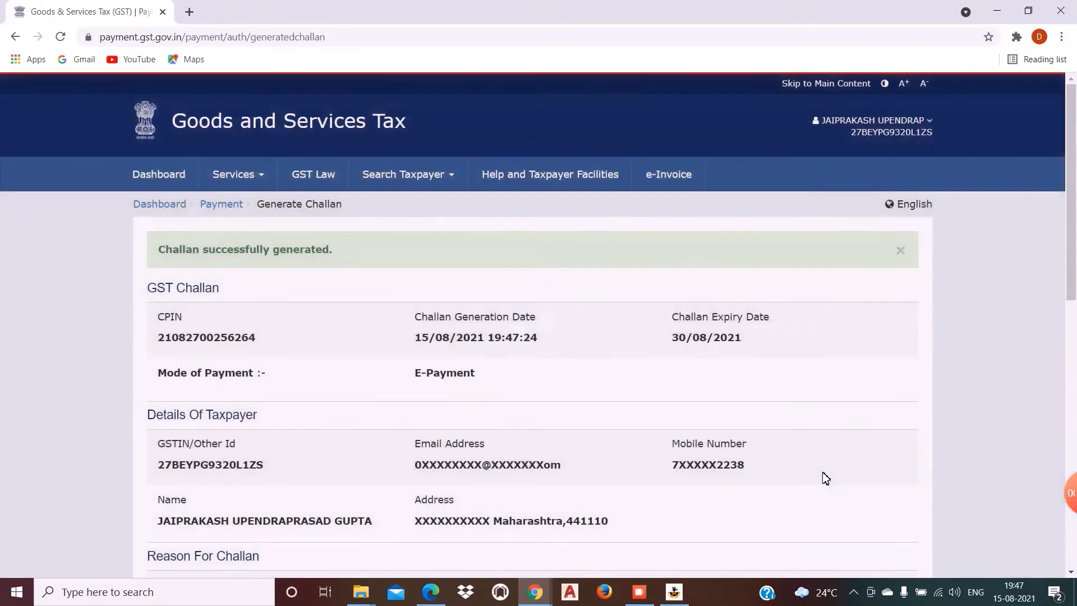
{"action": "scroll", "coordinate": [1075, 335], "scroll_direction": "down", "scroll_amount": 5}
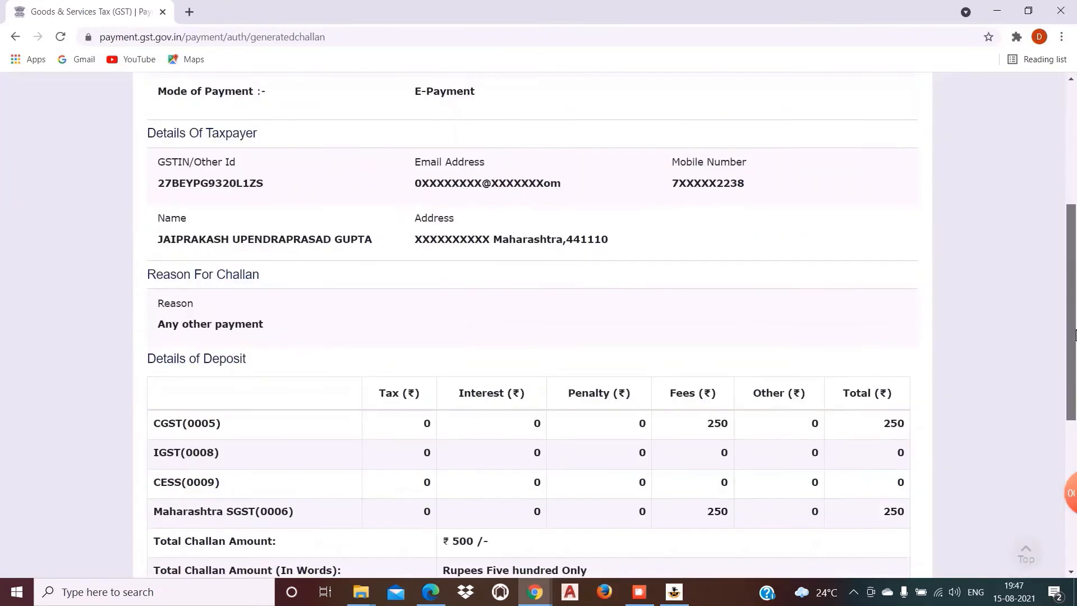
{"action": "scroll", "coordinate": [1074, 335], "scroll_direction": "down", "scroll_amount": 5}
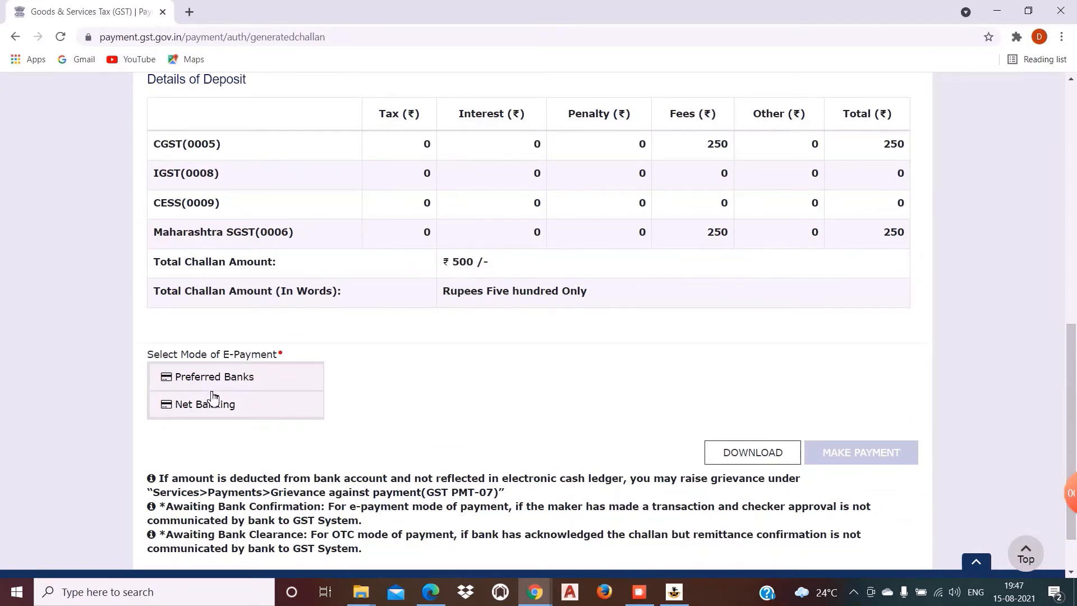
Step: Pay the challan via preferred bank State Bank of India after accepting the terms and conditions
{"action": "left_click", "coordinate": [212, 413]}
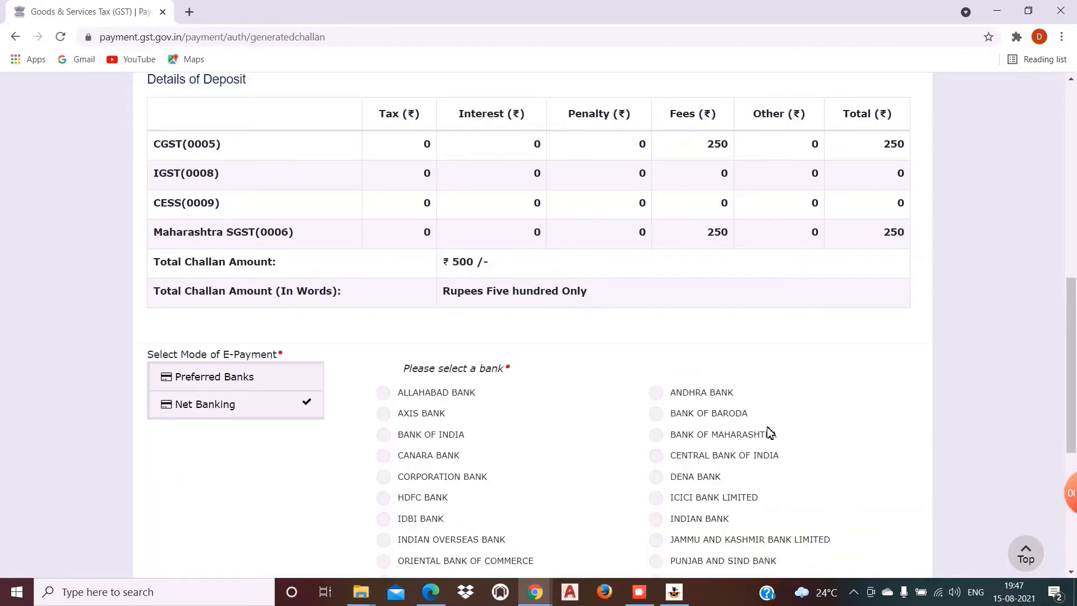
{"action": "left_click", "coordinate": [254, 383]}
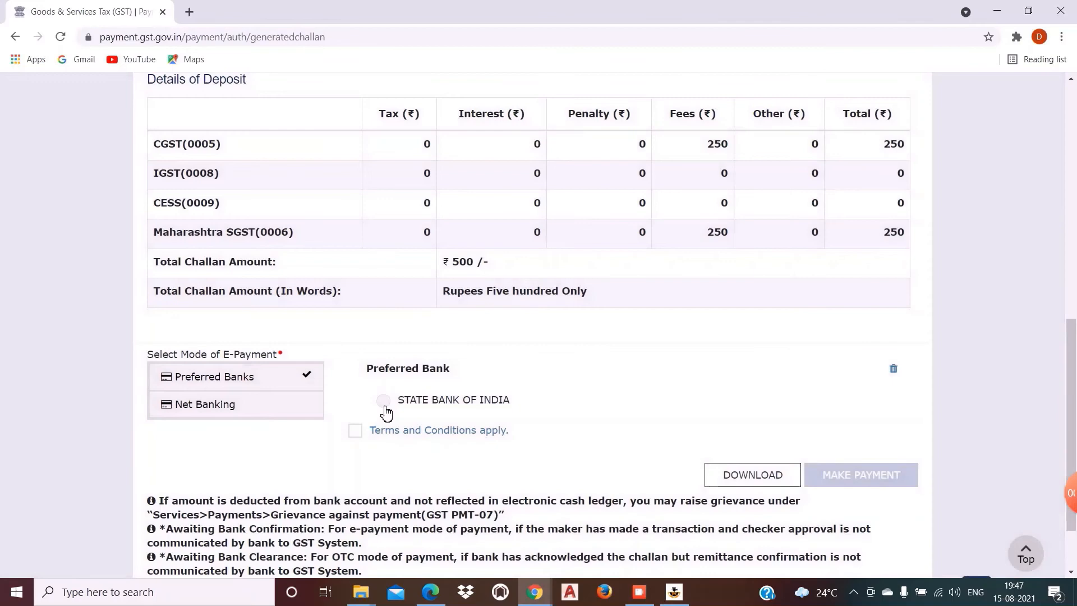
{"action": "left_click", "coordinate": [385, 408]}
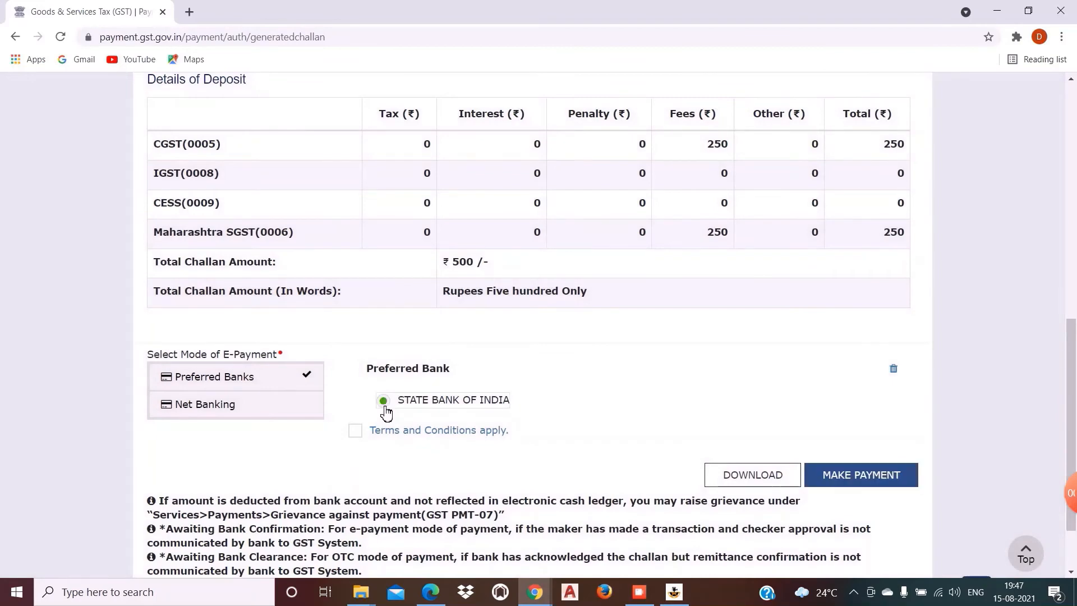
{"action": "left_click", "coordinate": [355, 434]}
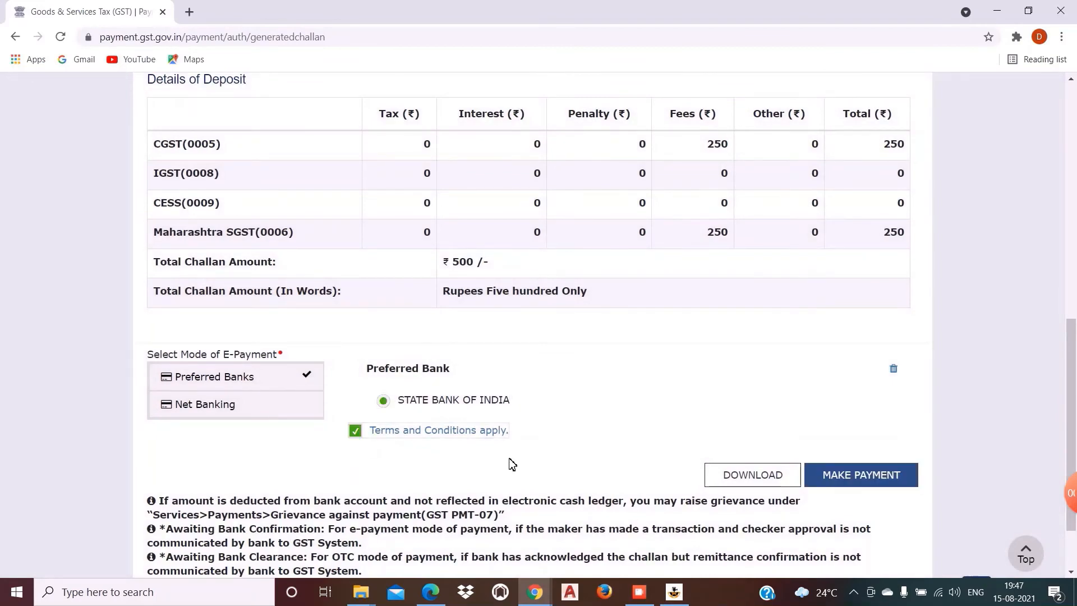
{"action": "left_click", "coordinate": [844, 483]}
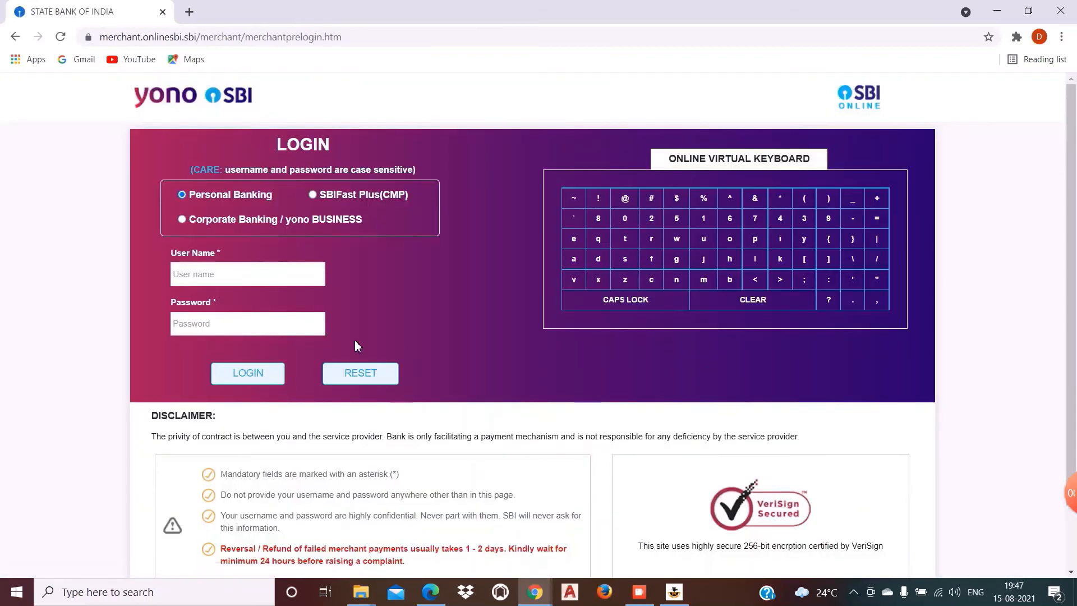
Step: Log in to SBI Online with the account username and password, correcting a mistyped password character
{"action": "left_click", "coordinate": [248, 274]}
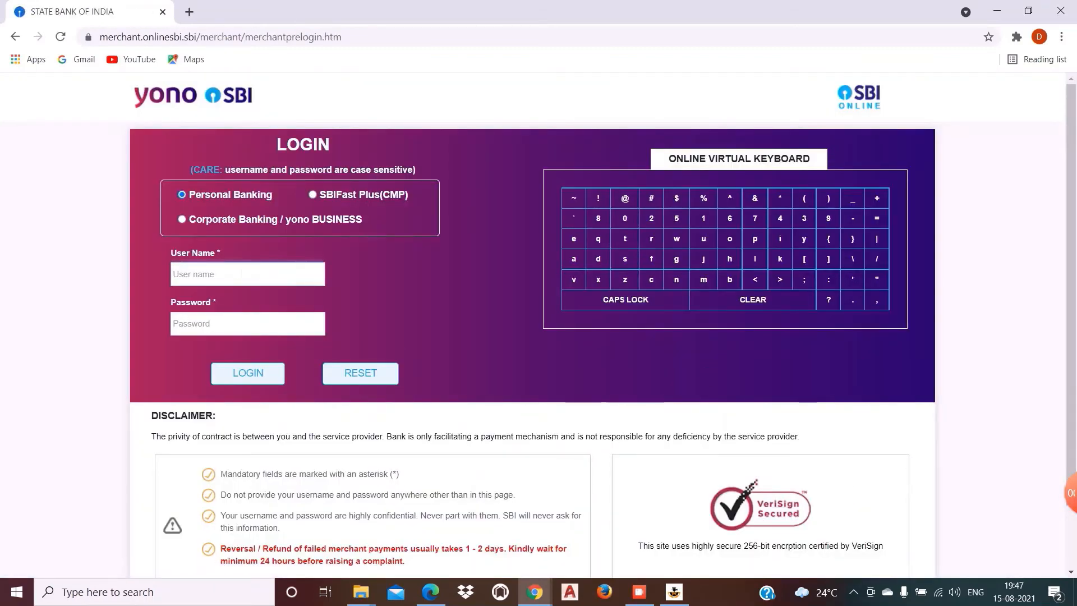
{"action": "key", "text": "Tab"}
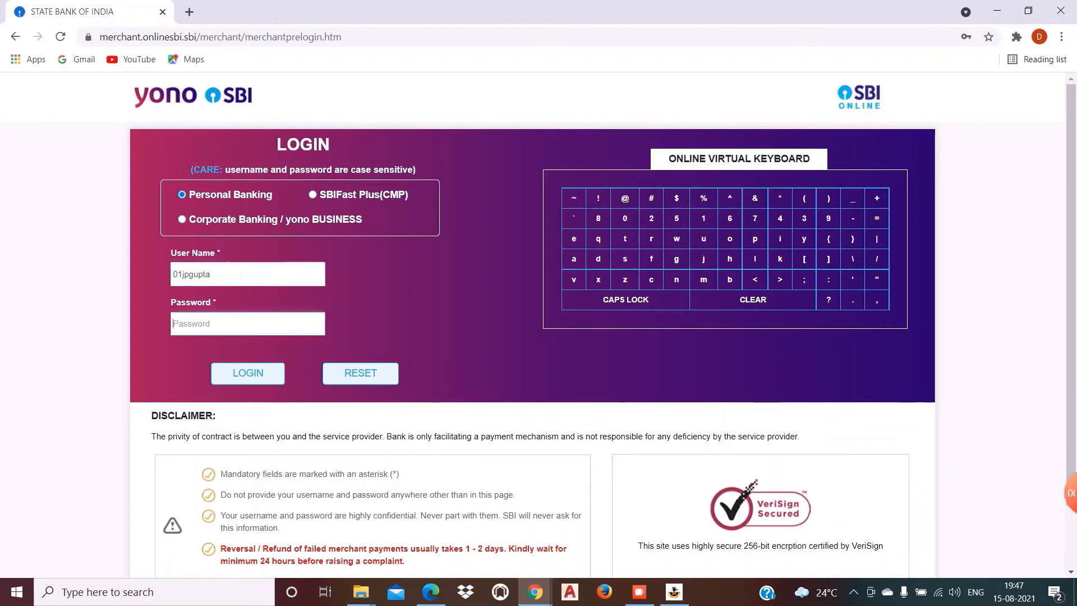
{"action": "type", "text": "••"}
{"action": "key", "text": "BackSpace"}
{"action": "key", "text": "BackSpace"}
{"action": "key", "text": "BackSpace"}
{"action": "key", "text": "BackSpace"}
{"action": "key", "text": "BackSpace"}
{"action": "key", "text": "BackSpace"}
{"action": "key", "text": "BackSpace"}
{"action": "key", "text": "BackSpace"}
{"action": "key", "text": "BackSpace"}
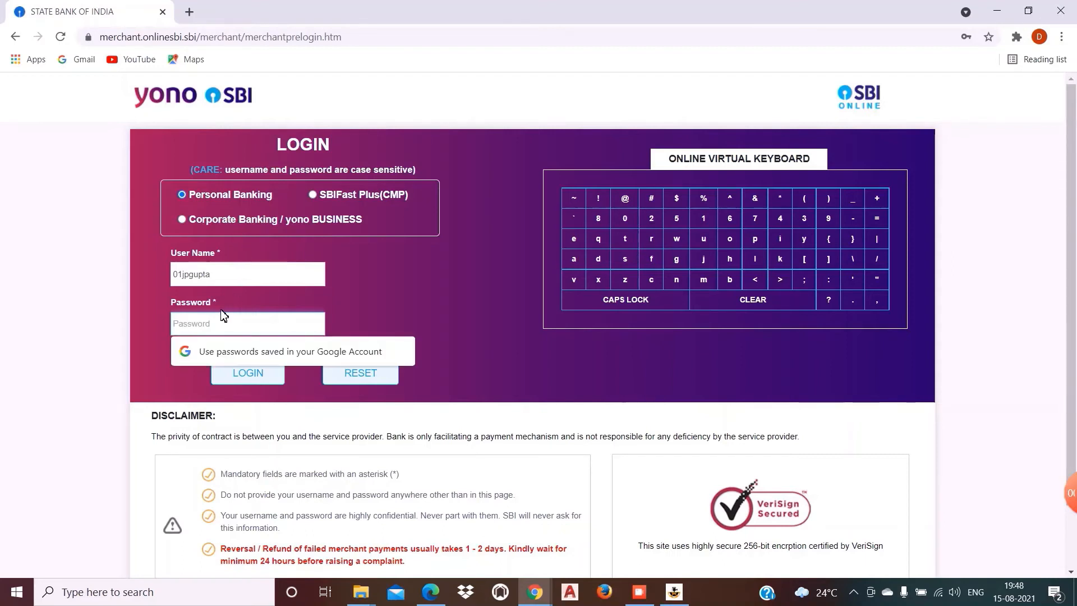
{"action": "type", "text": "•"}
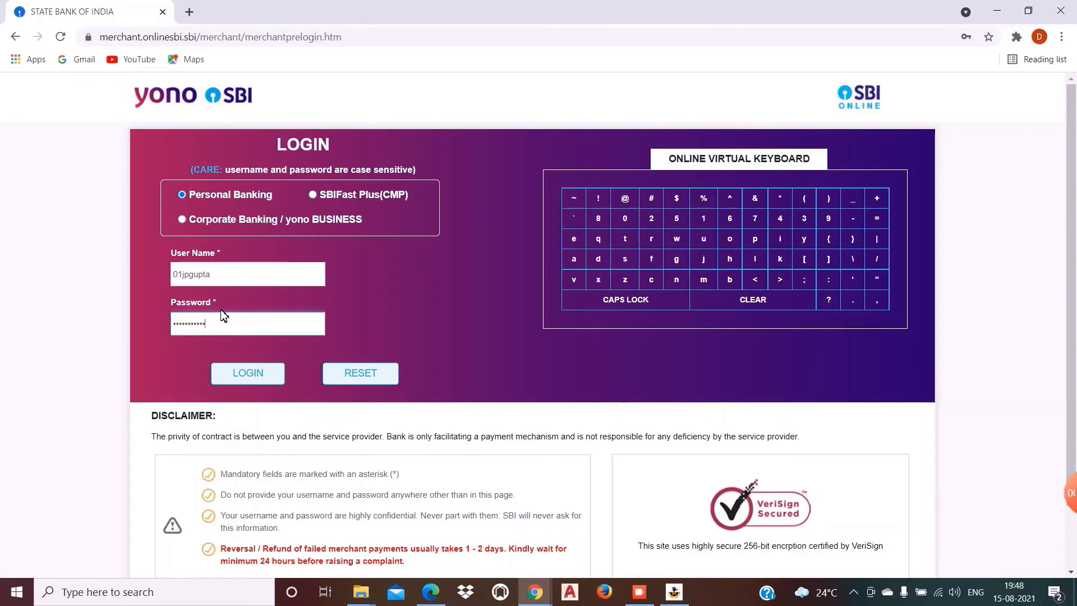
{"action": "key", "text": "Return"}
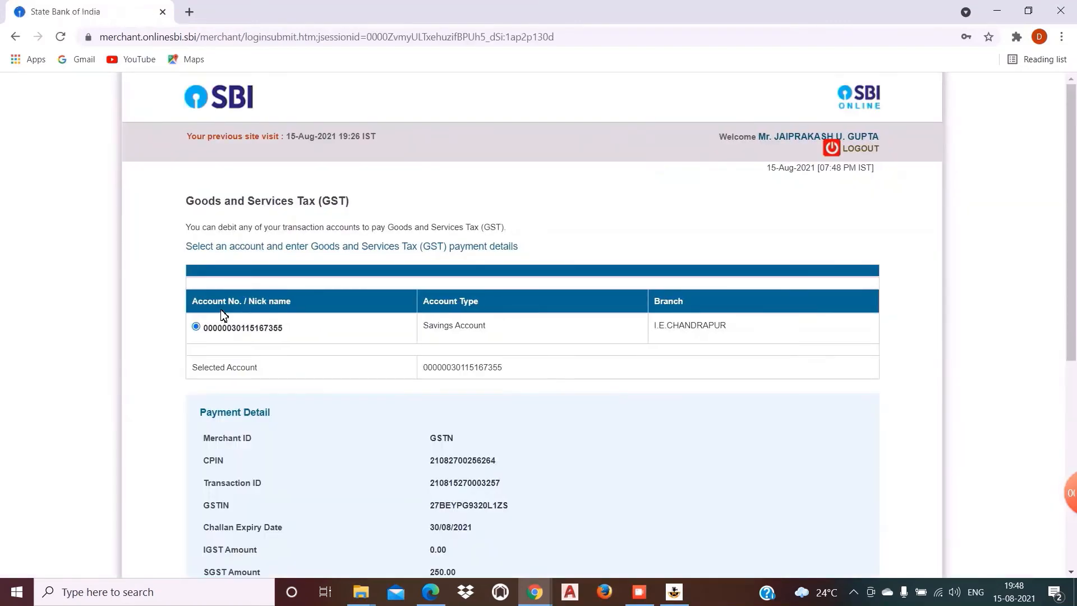
Step: Confirm the savings account payment details, then confirm the ₹500 GST transaction details
{"action": "left_click_drag", "start_coordinate": [1071, 258], "coordinate": [1072, 464]}
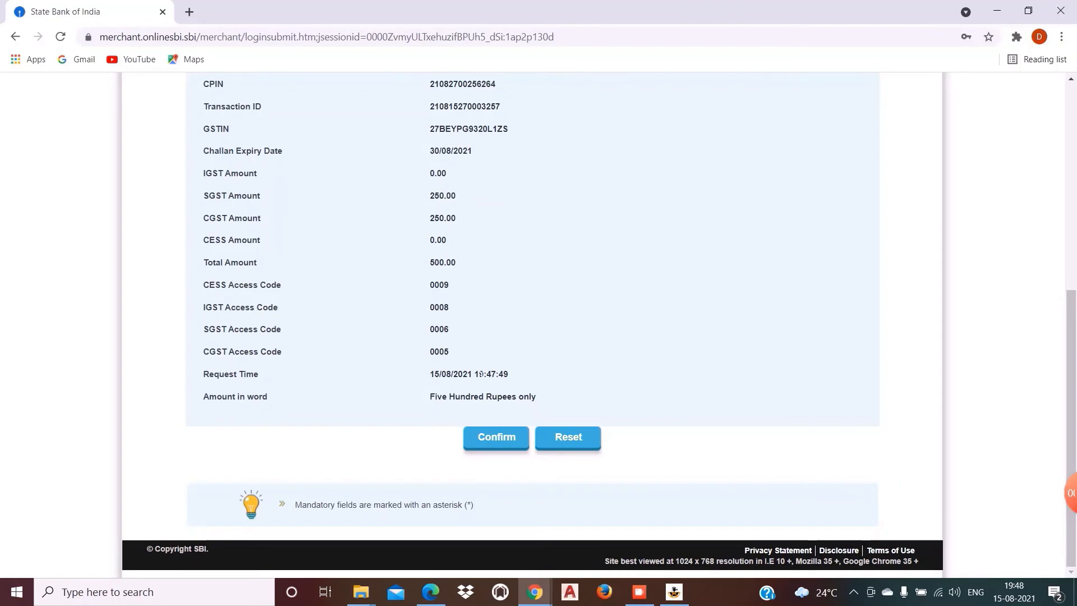
{"action": "left_click", "coordinate": [488, 439]}
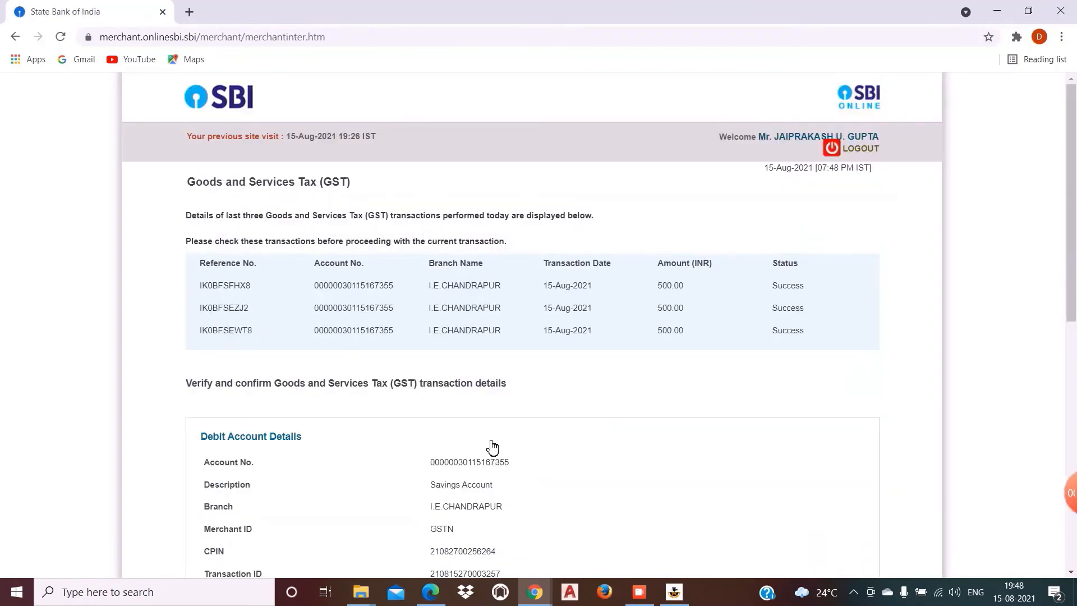
{"action": "scroll", "coordinate": [488, 438], "scroll_direction": "down", "scroll_amount": 9}
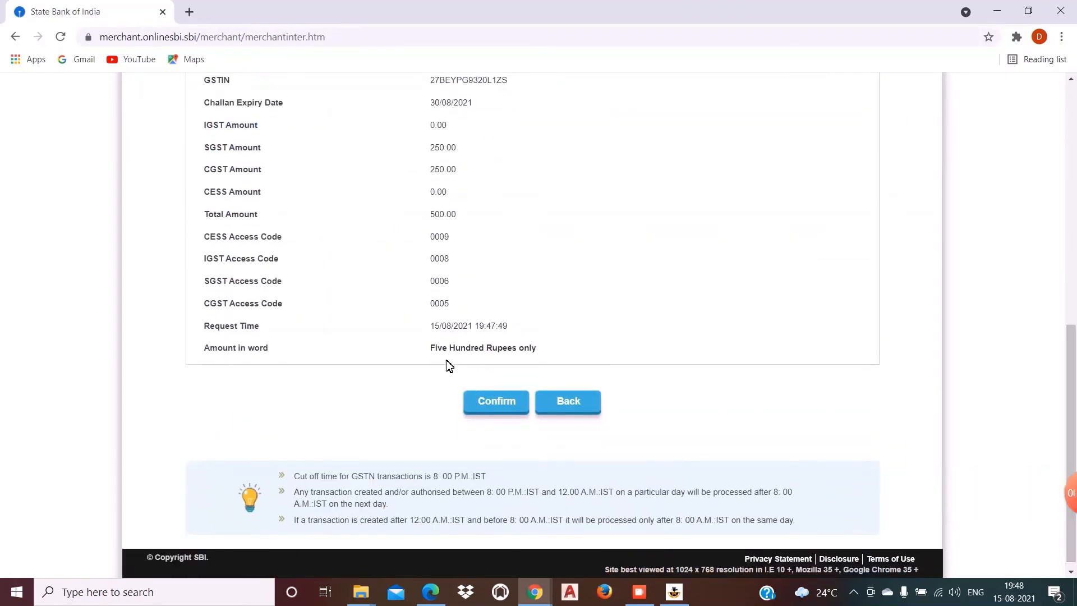
{"action": "left_click", "coordinate": [499, 399]}
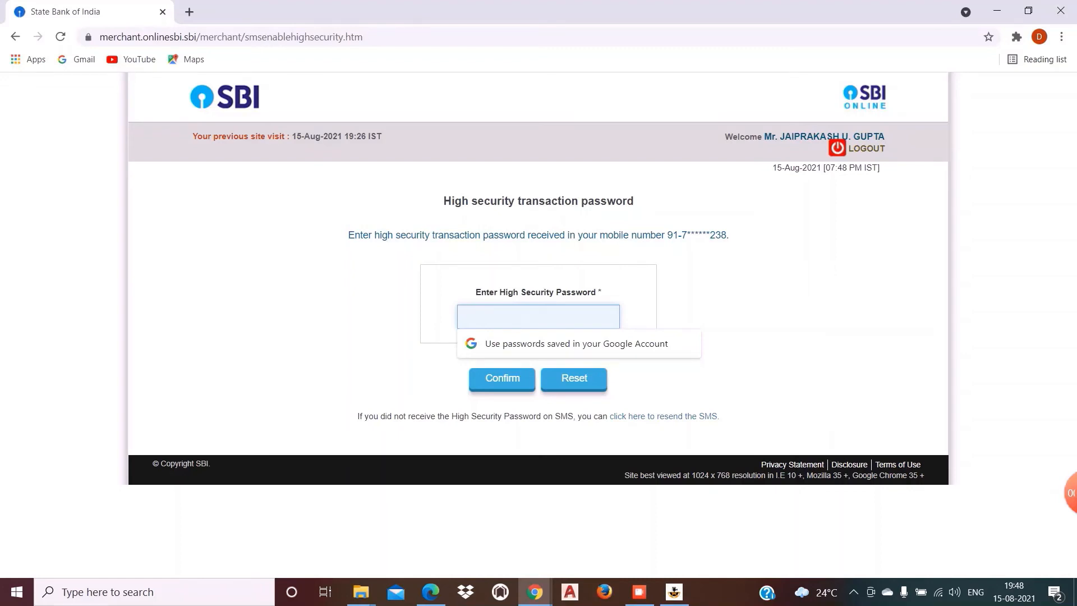
Step: Enter the SMS high security password and confirm to authorise the ₹500 payment
{"action": "type", "text": "••"}
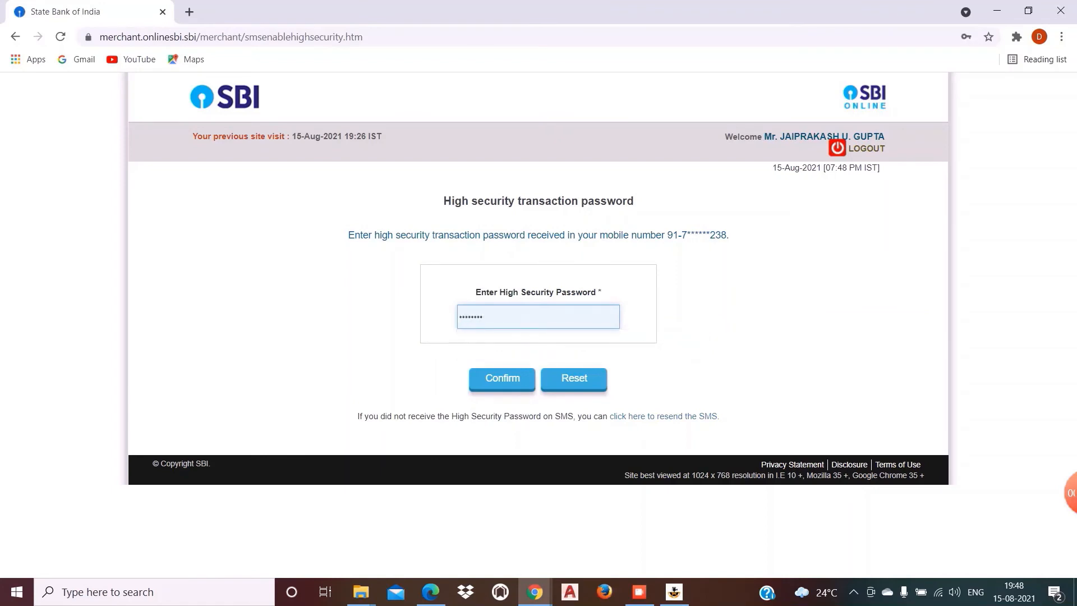
{"action": "left_click", "coordinate": [508, 379]}
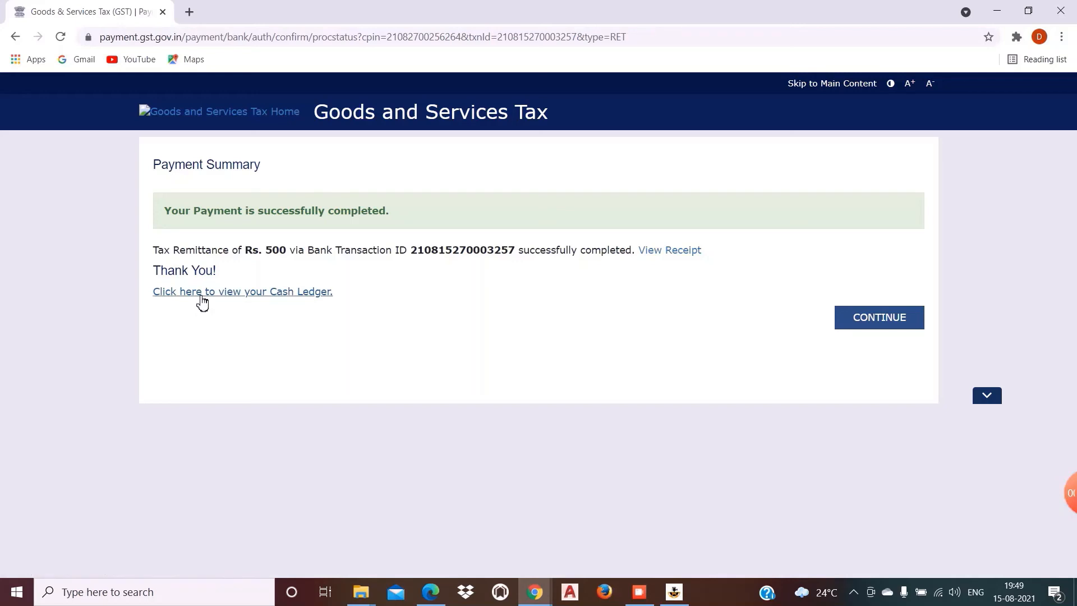
Step: Pay the ₹250 Central and ₹250 State/UT late fees by offsetting them from the cash ledger
{"action": "left_click", "coordinate": [864, 318]}
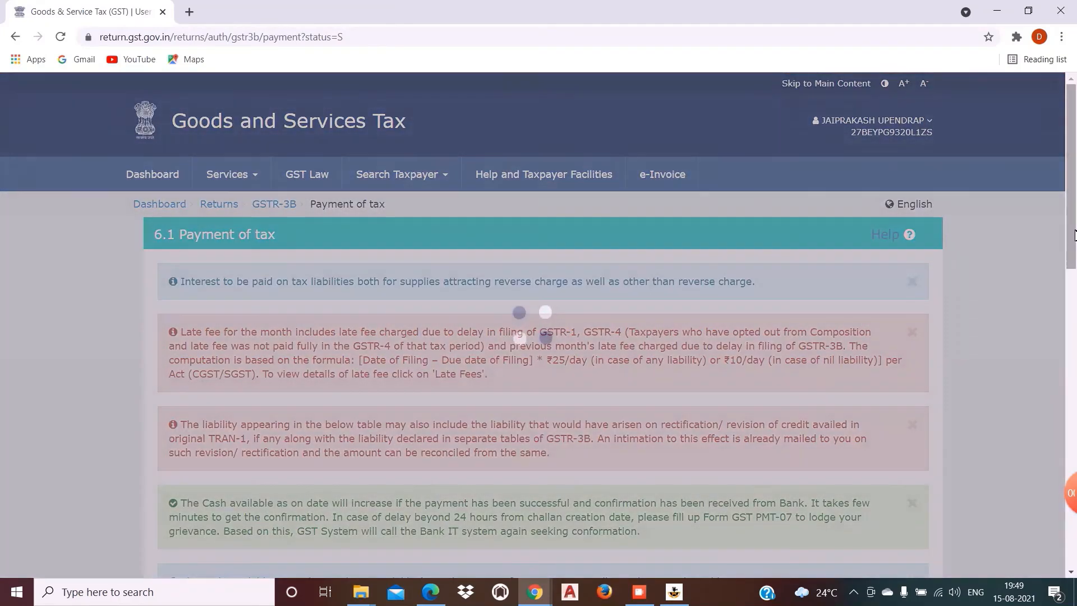
{"action": "left_click_drag", "start_coordinate": [1075, 234], "coordinate": [1075, 519]}
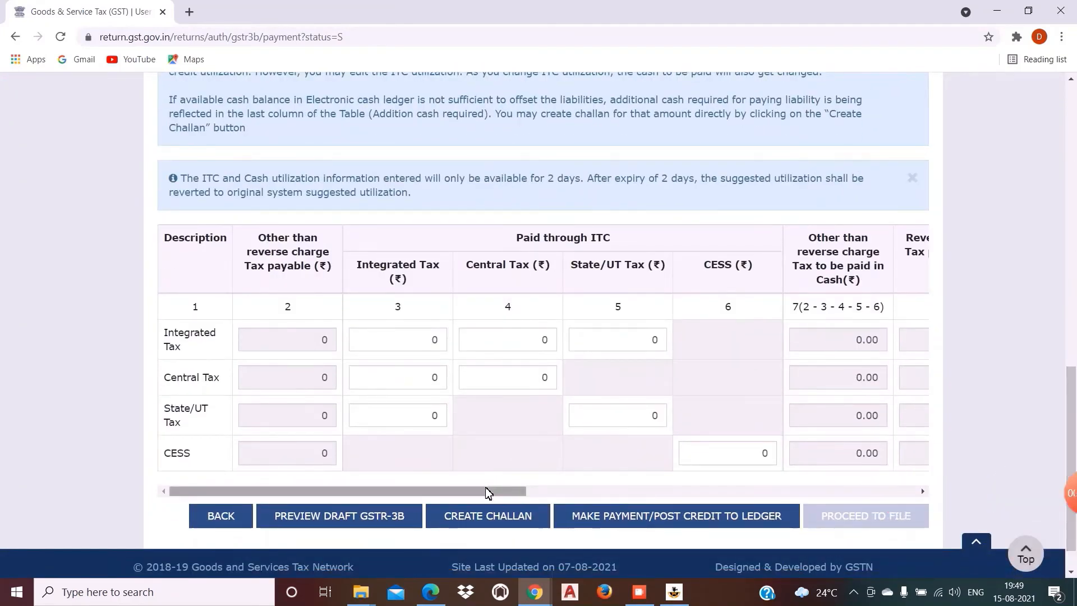
{"action": "left_click_drag", "start_coordinate": [488, 491], "coordinate": [894, 515]}
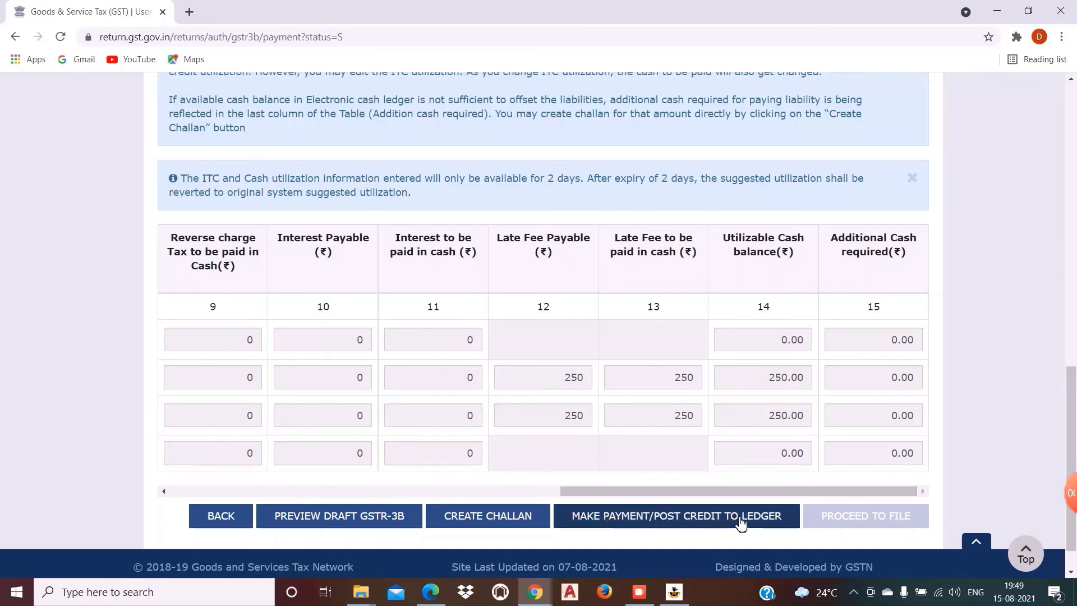
{"action": "left_click", "coordinate": [742, 522]}
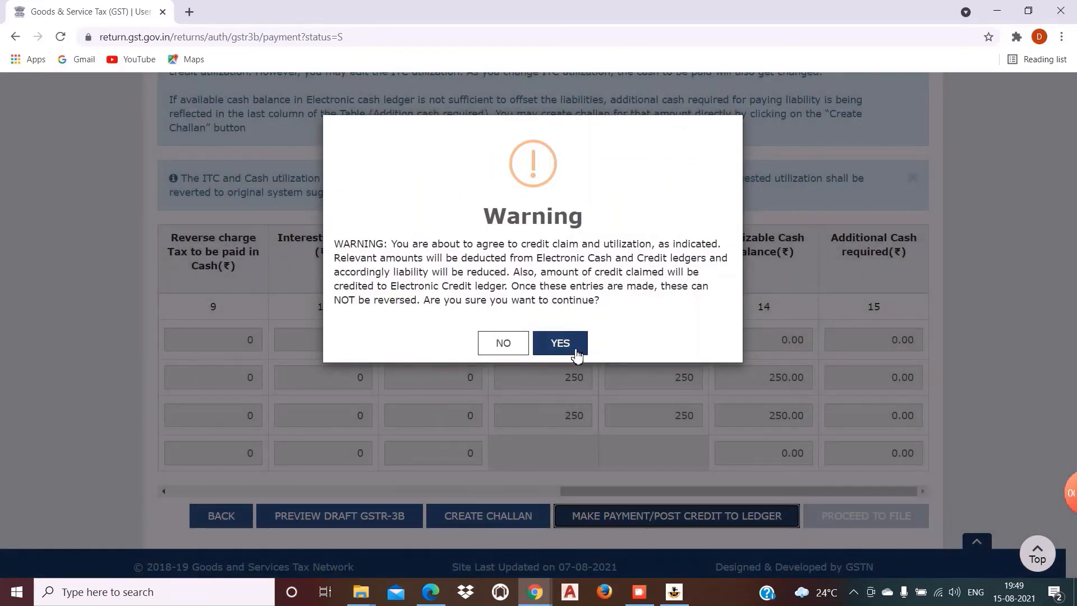
{"action": "left_click", "coordinate": [562, 346]}
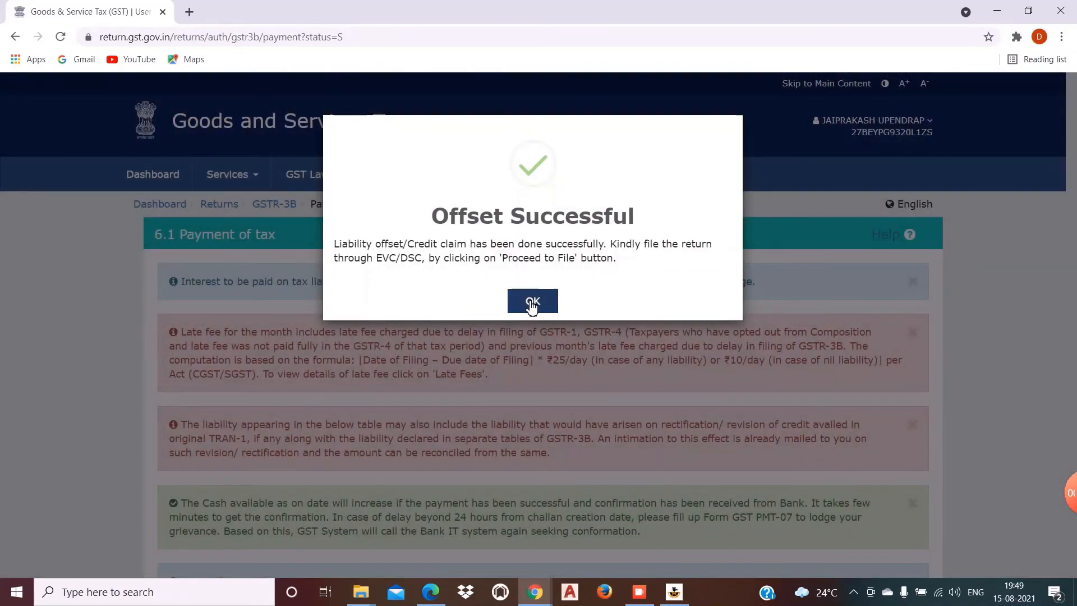
{"action": "left_click", "coordinate": [532, 303]}
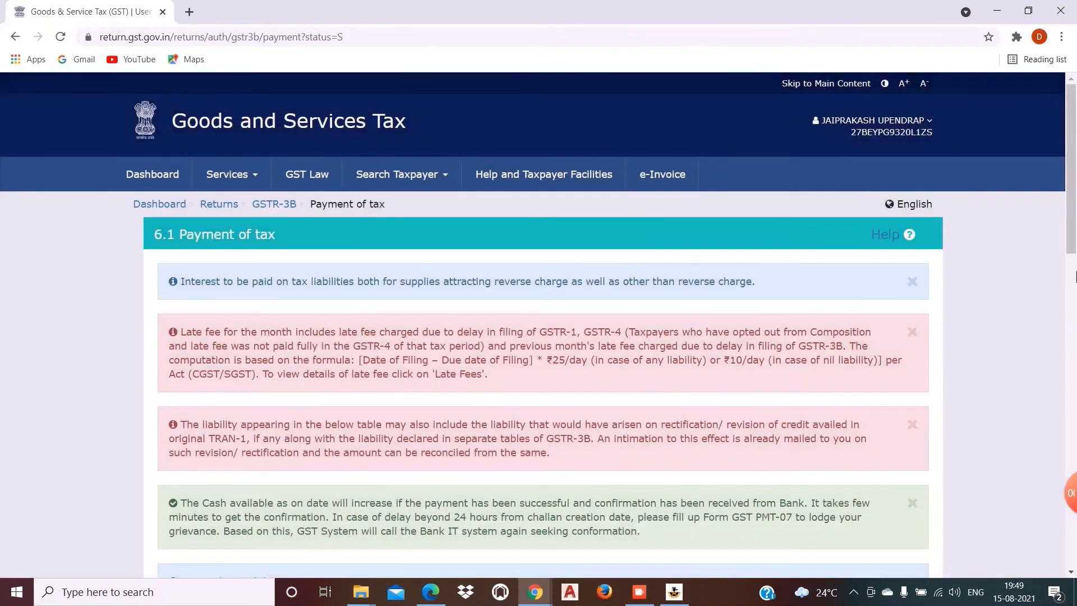
{"action": "scroll", "coordinate": [1075, 403], "scroll_direction": "down", "scroll_amount": 5}
{"action": "scroll", "coordinate": [1075, 403], "scroll_direction": "down", "scroll_amount": 10}
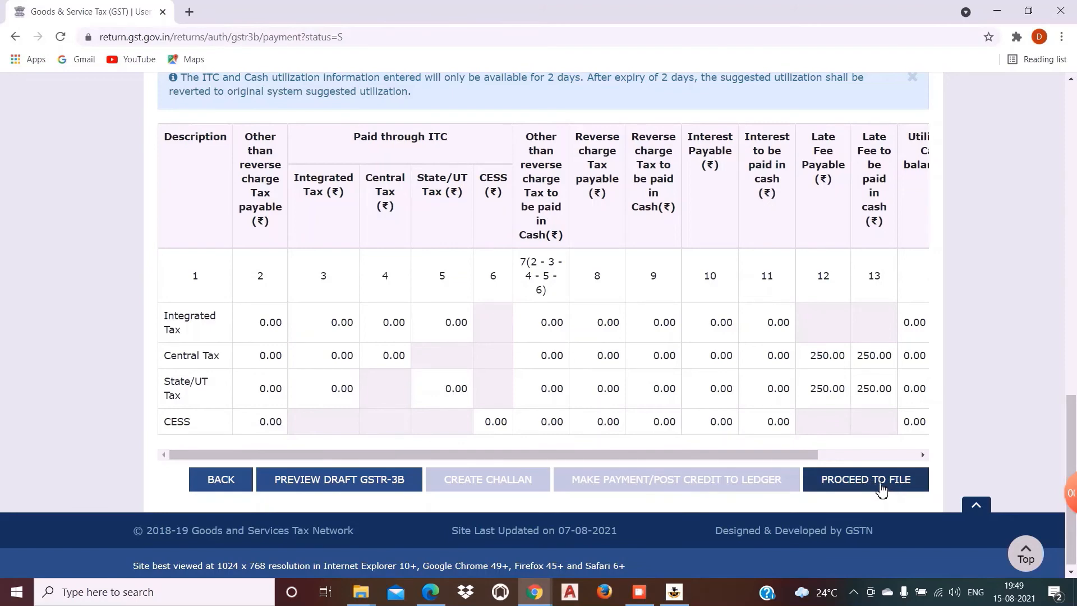
Step: Affirm the filing declaration, select the authorised signatory, and choose to file GSTR-3B with EVC
{"action": "left_click", "coordinate": [881, 490]}
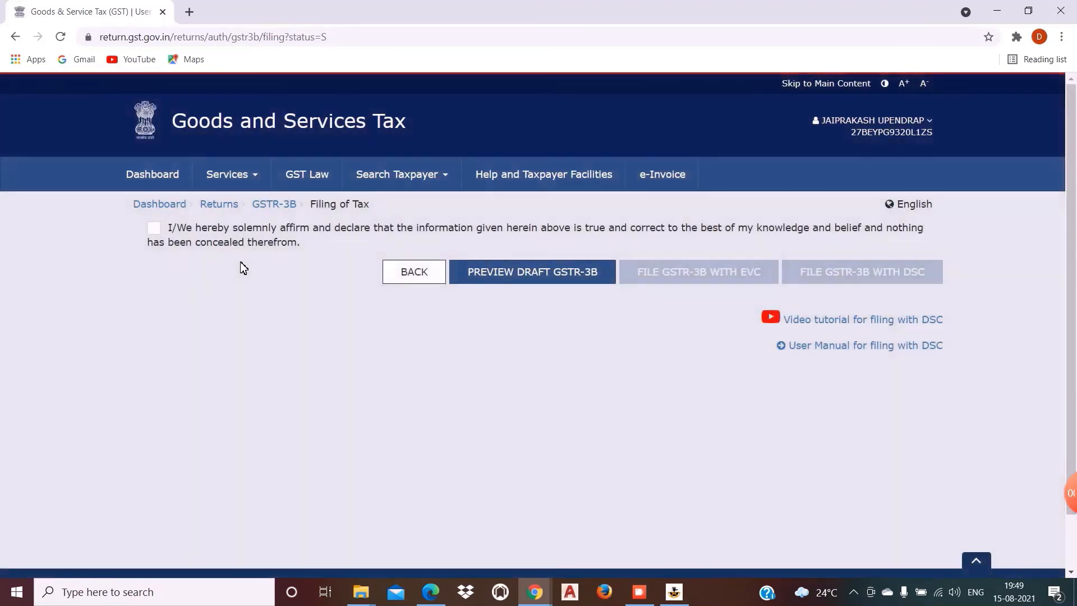
{"action": "left_click", "coordinate": [153, 230]}
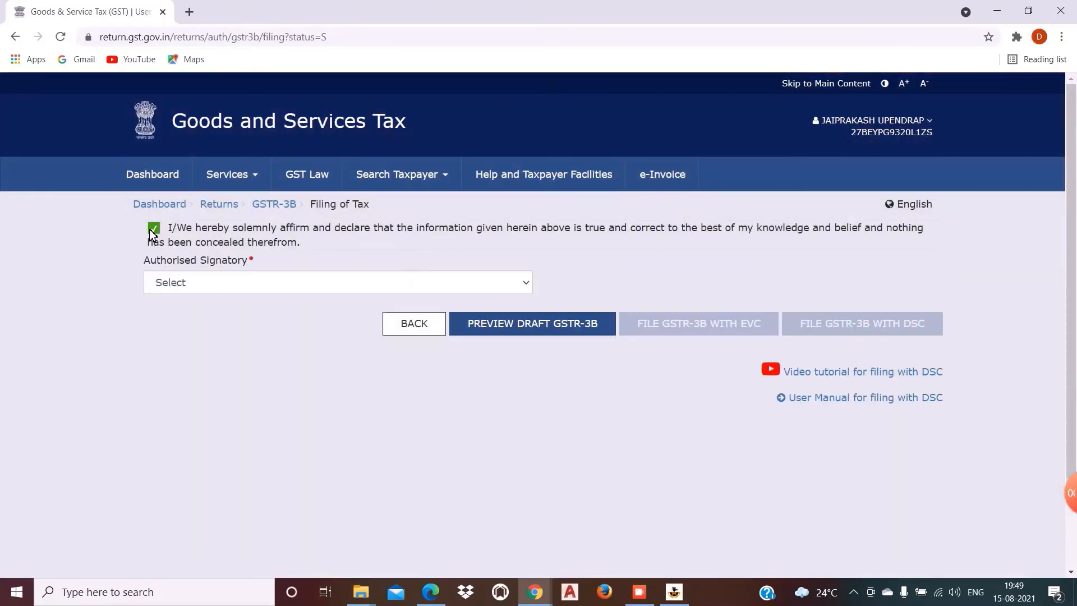
{"action": "left_click", "coordinate": [194, 282]}
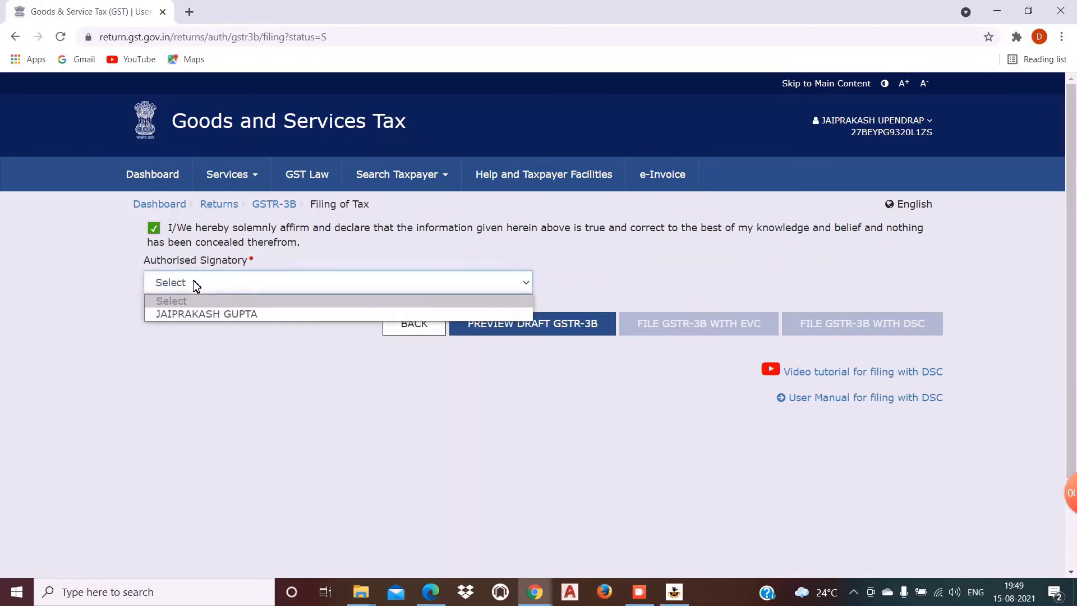
{"action": "left_click", "coordinate": [196, 313]}
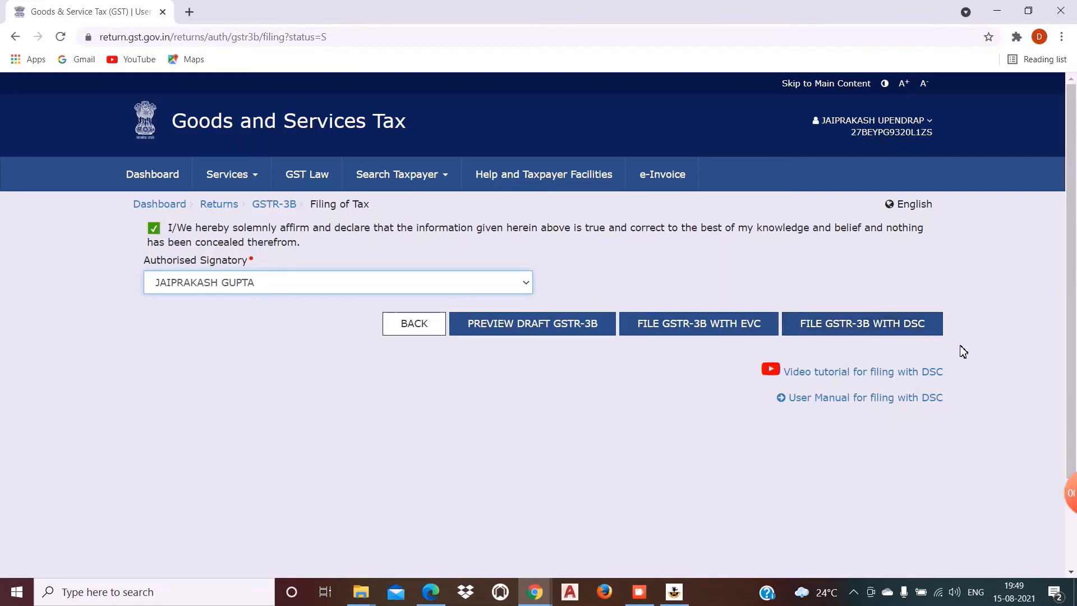
{"action": "left_click", "coordinate": [726, 331]}
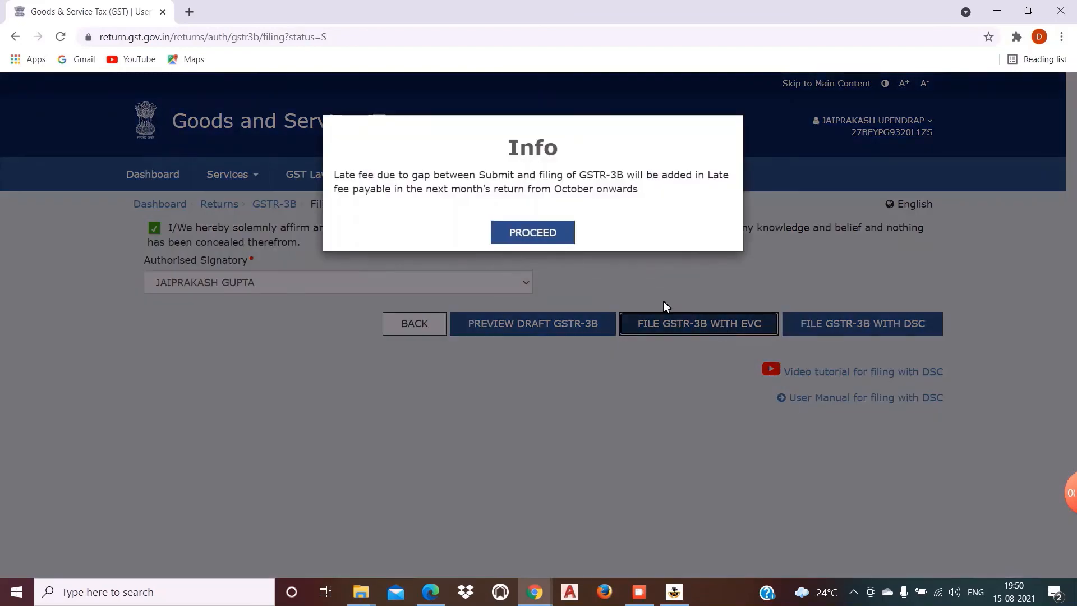
Step: Accept the late-fee notice and enter the one-time password to verify the March 2021 GSTR-3B filing
{"action": "left_click", "coordinate": [557, 245]}
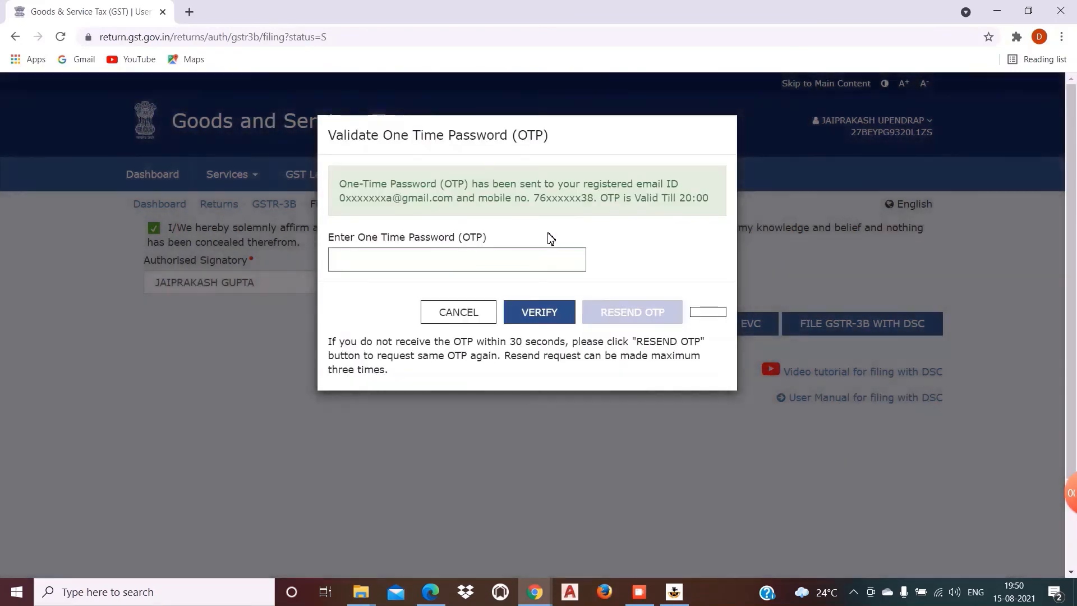
{"action": "left_click", "coordinate": [499, 261]}
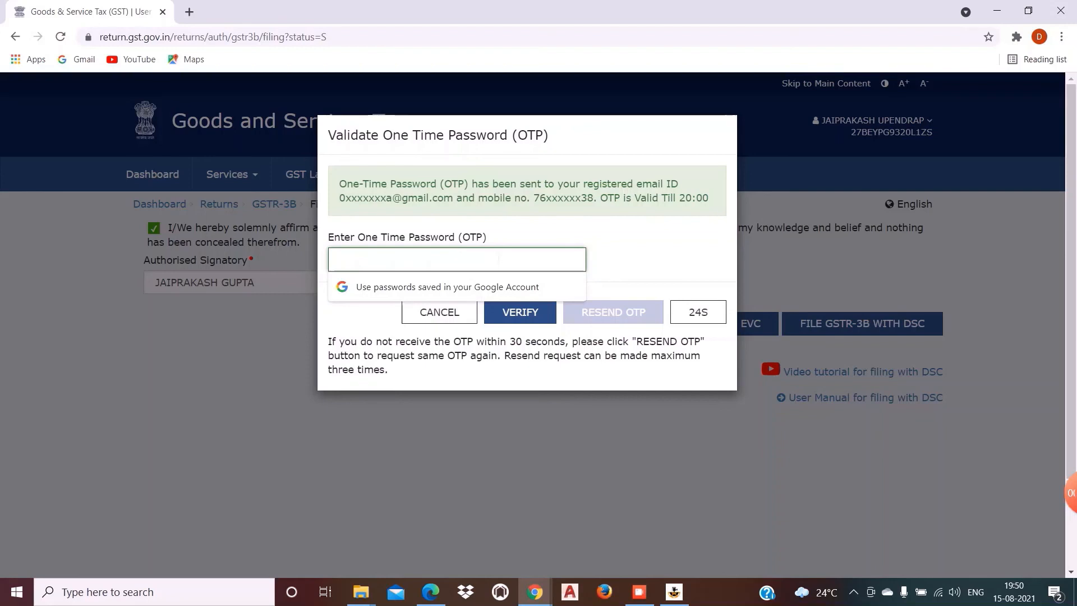
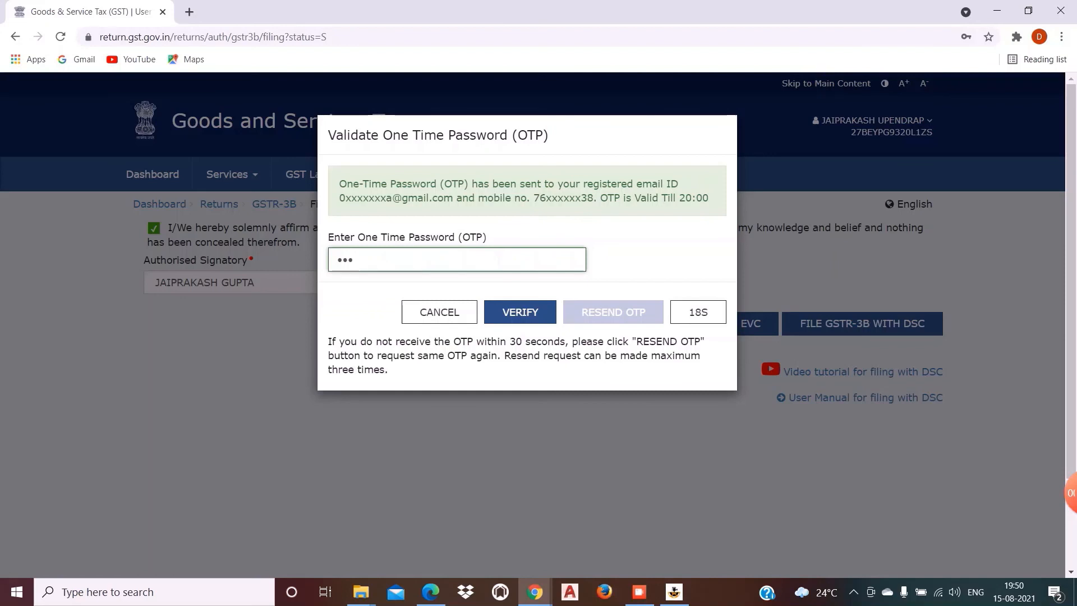
{"action": "left_click", "coordinate": [517, 313]}
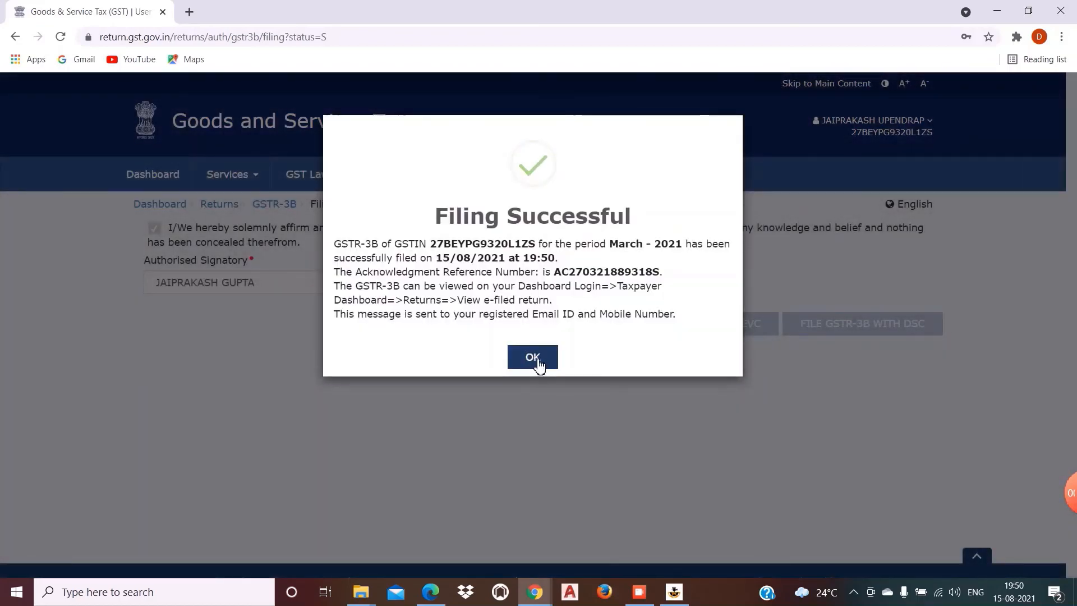
Step: Download the filed GSTR-3B PDF, review the FINAL-watermarked copy, then close its tab
{"action": "left_click", "coordinate": [537, 366]}
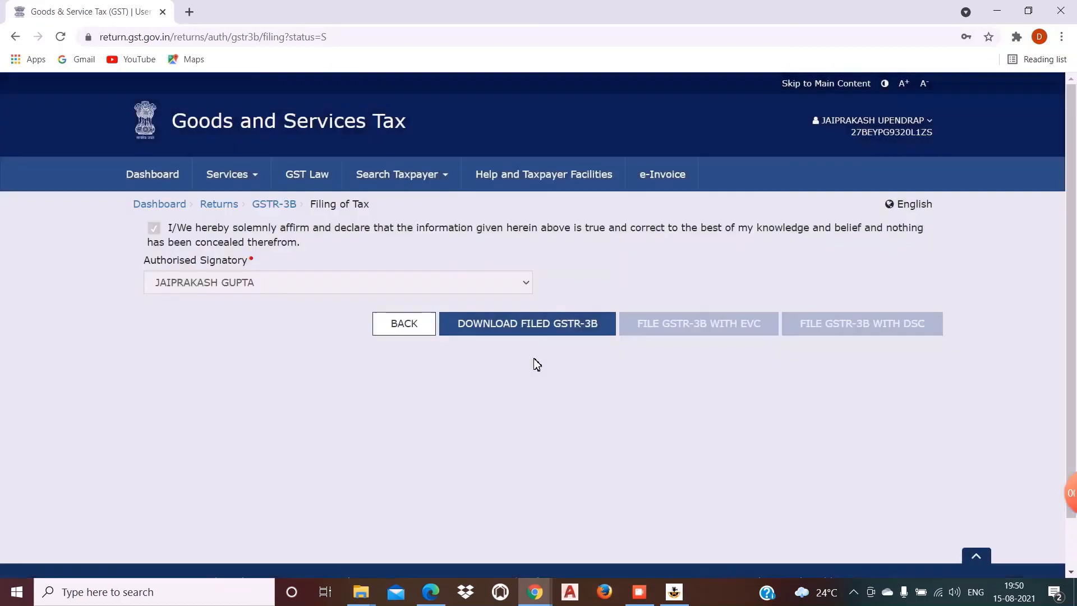
{"action": "left_click", "coordinate": [475, 331]}
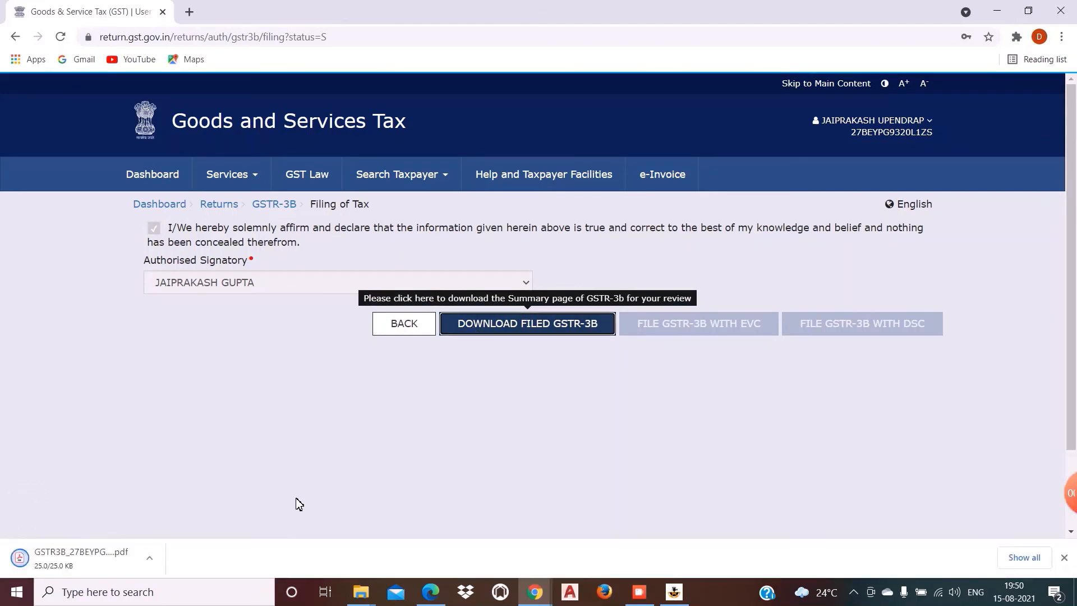
{"action": "left_click", "coordinate": [76, 555]}
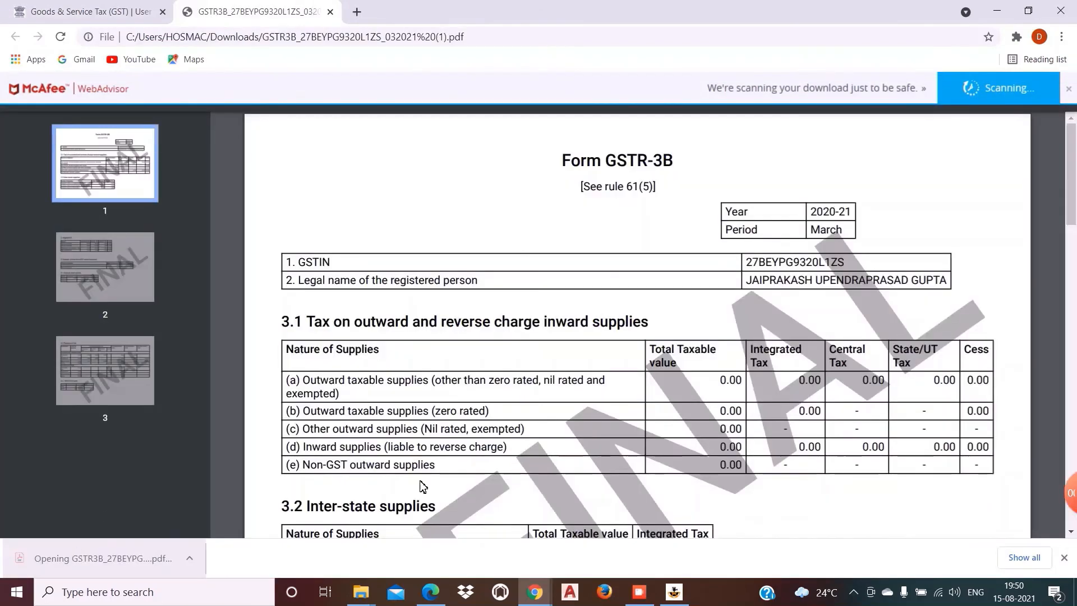
{"action": "mouse_move", "coordinate": [1070, 167]}
{"action": "left_mouse_down"}
{"action": "mouse_move", "coordinate": [1074, 431]}
{"action": "mouse_move", "coordinate": [1072, 182]}
{"action": "left_mouse_up"}
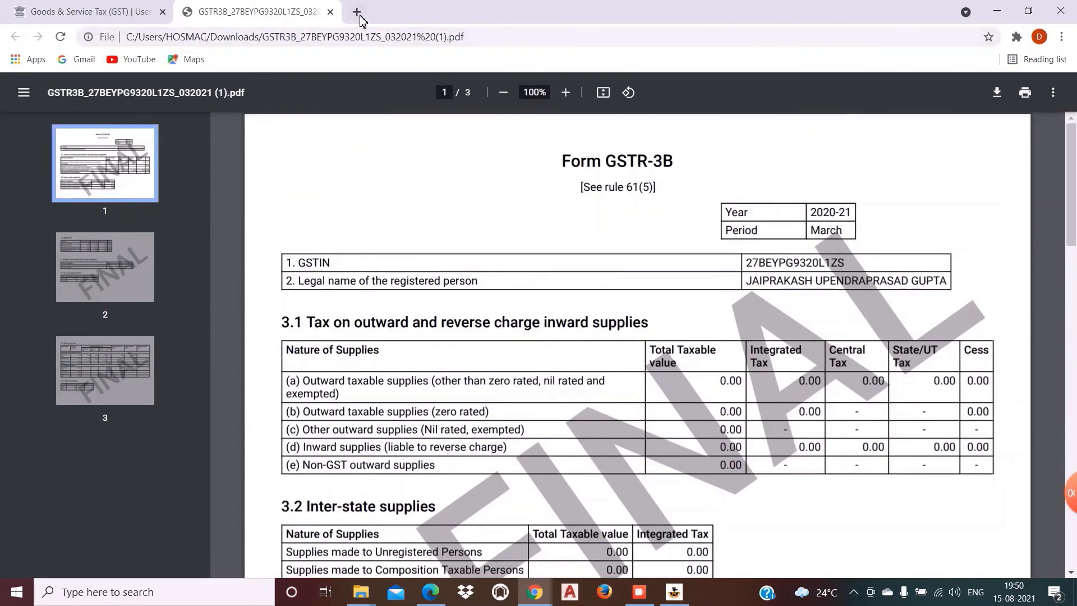
{"action": "left_click", "coordinate": [330, 12]}
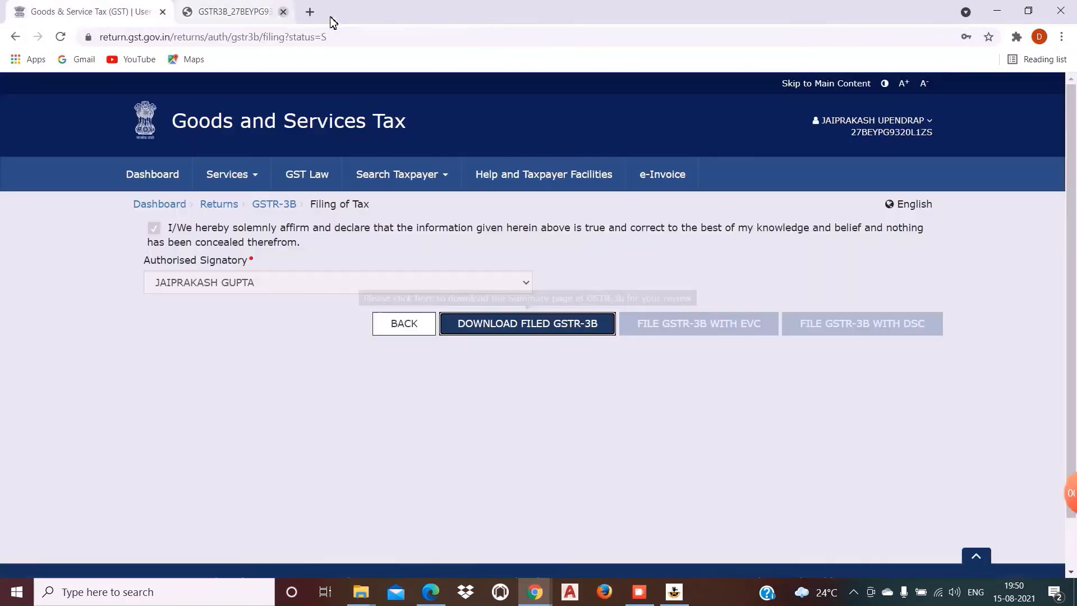
Step: Search returns for 2020-21, Quarter 4, March and confirm the GSTR-3B tile reads Filed
{"action": "left_click", "coordinate": [163, 182]}
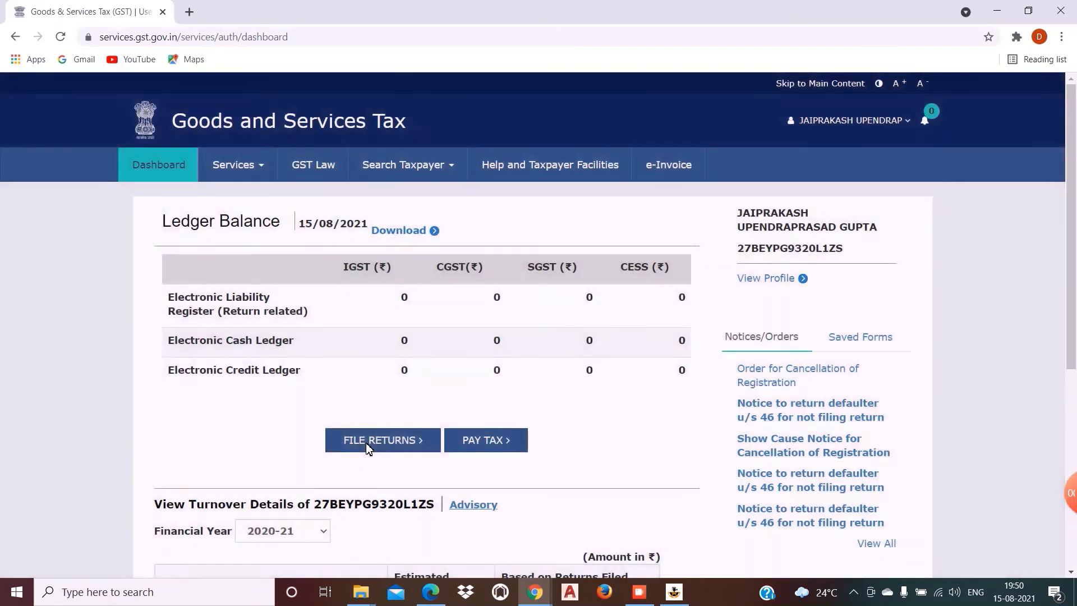
{"action": "left_click", "coordinate": [366, 442]}
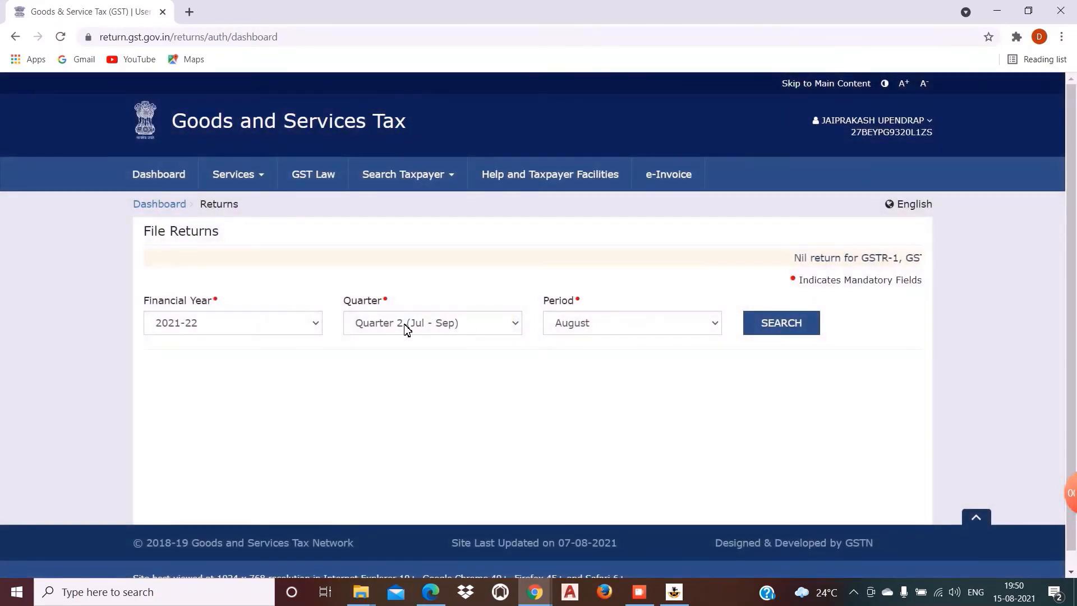
{"action": "left_click", "coordinate": [298, 333]}
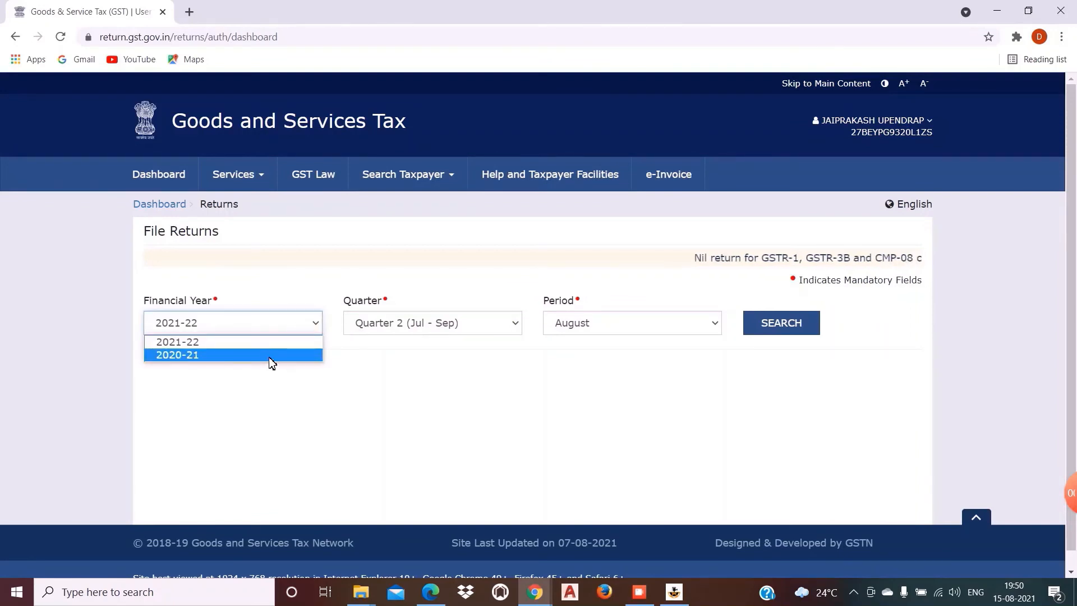
{"action": "left_click", "coordinate": [270, 356]}
{"action": "left_click", "coordinate": [409, 331]}
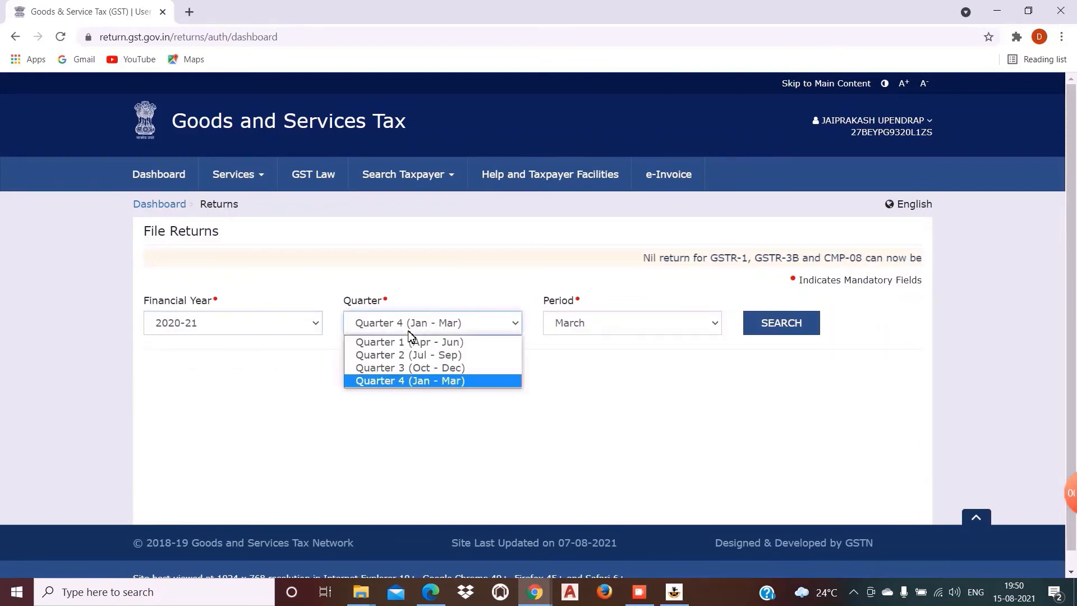
{"action": "left_click", "coordinate": [414, 382]}
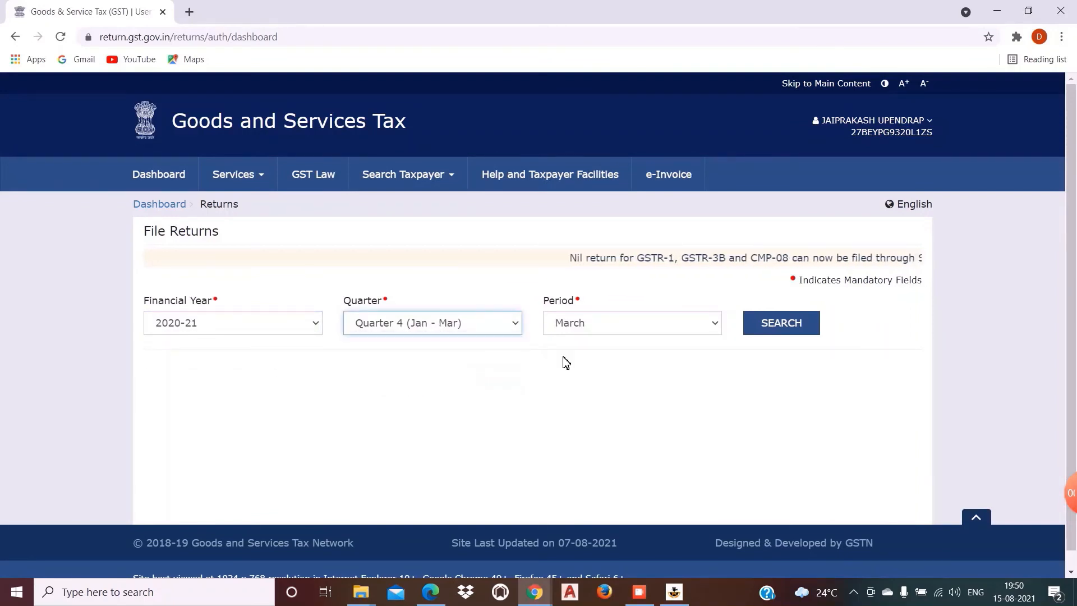
{"action": "left_click", "coordinate": [780, 323]}
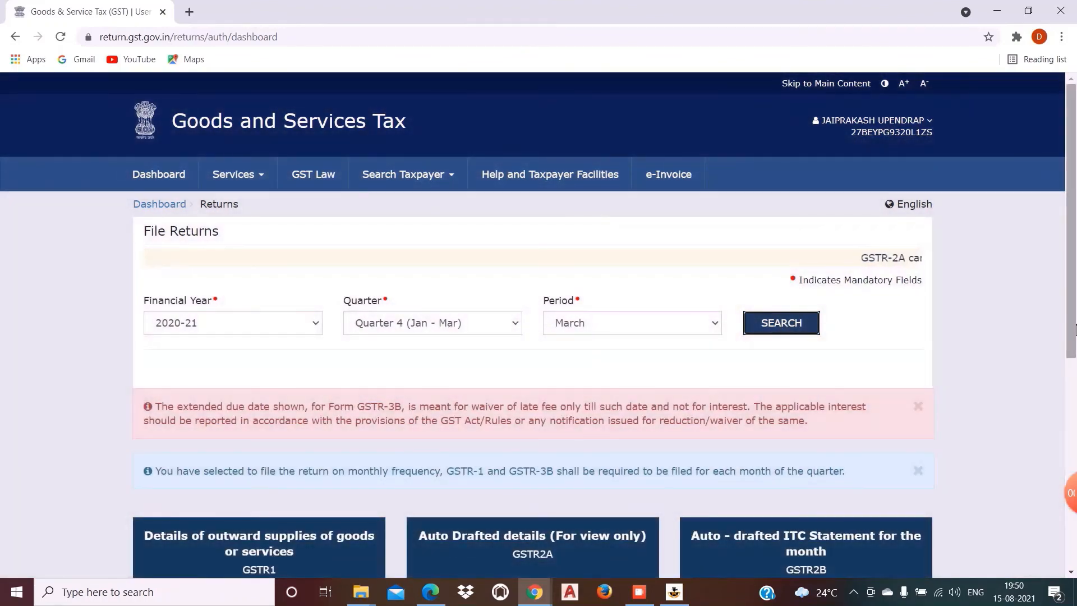
{"action": "scroll", "coordinate": [1075, 321], "scroll_direction": "down", "scroll_amount": 7}
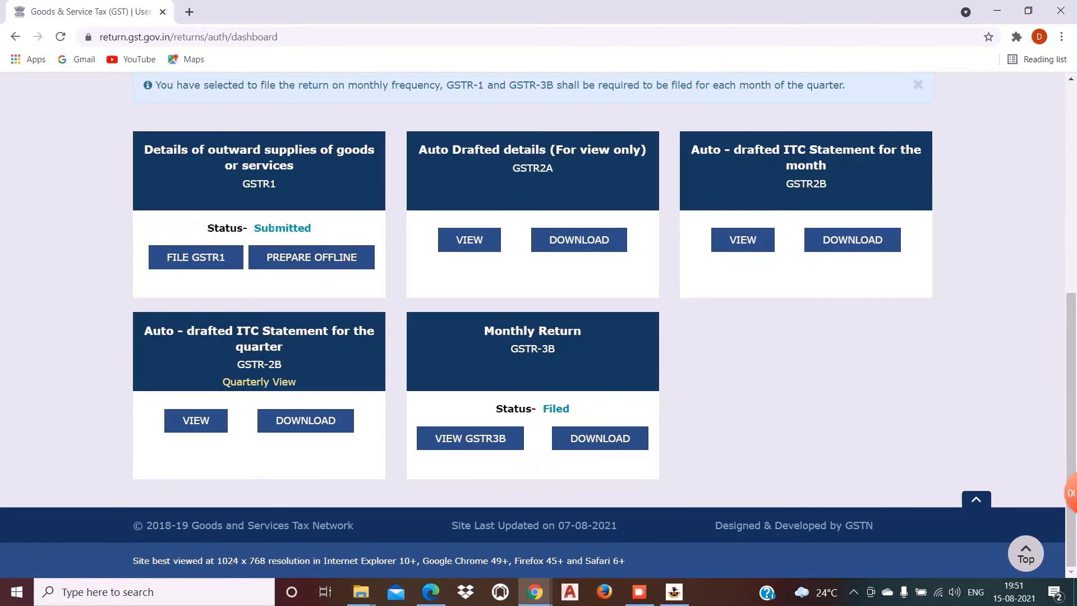
{"action": "scroll", "coordinate": [929, 220], "scroll_direction": "up", "scroll_amount": 8}
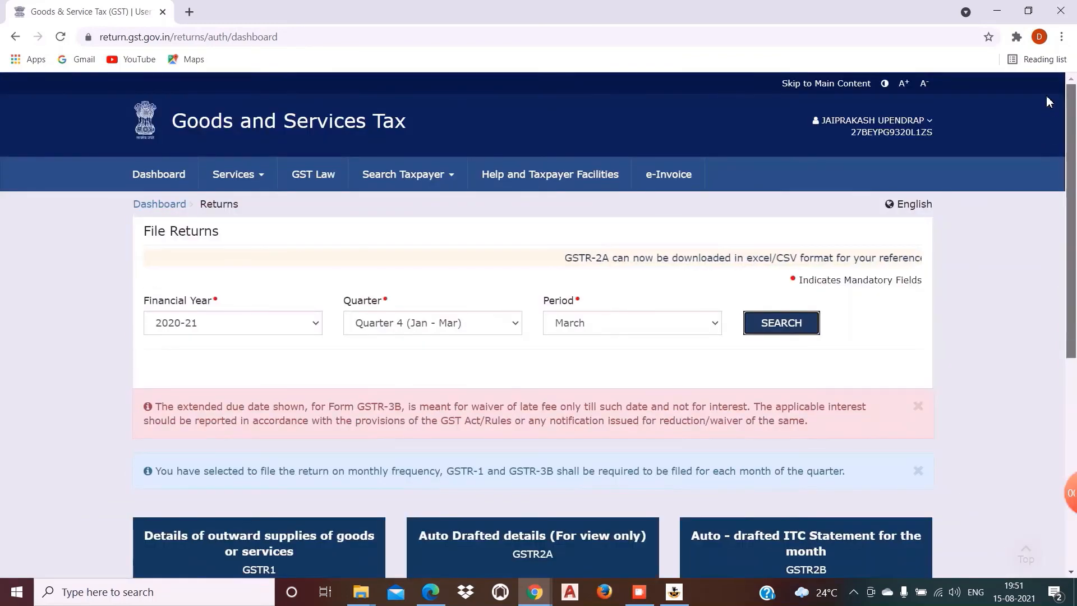